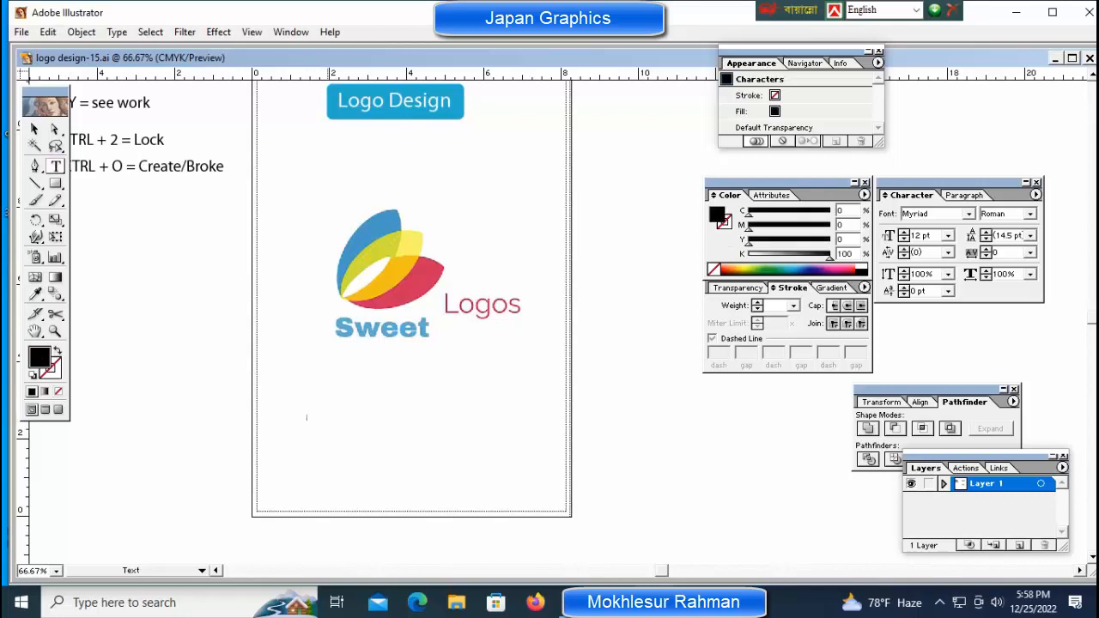
- Add the text "Image" below the logo picture and scale it up to about 120 pt
text(Image)
key(ctrl)
key(ctrl+a)
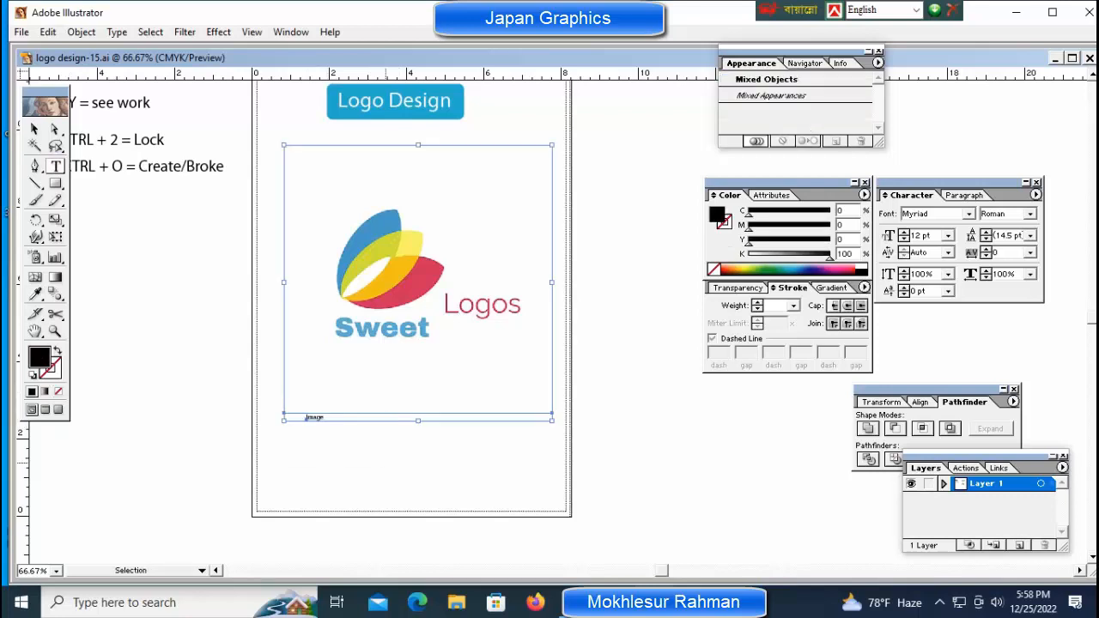
key(ctrl+shift+a)
ctrl+click(315, 418)
drag(324, 420, 408, 407)
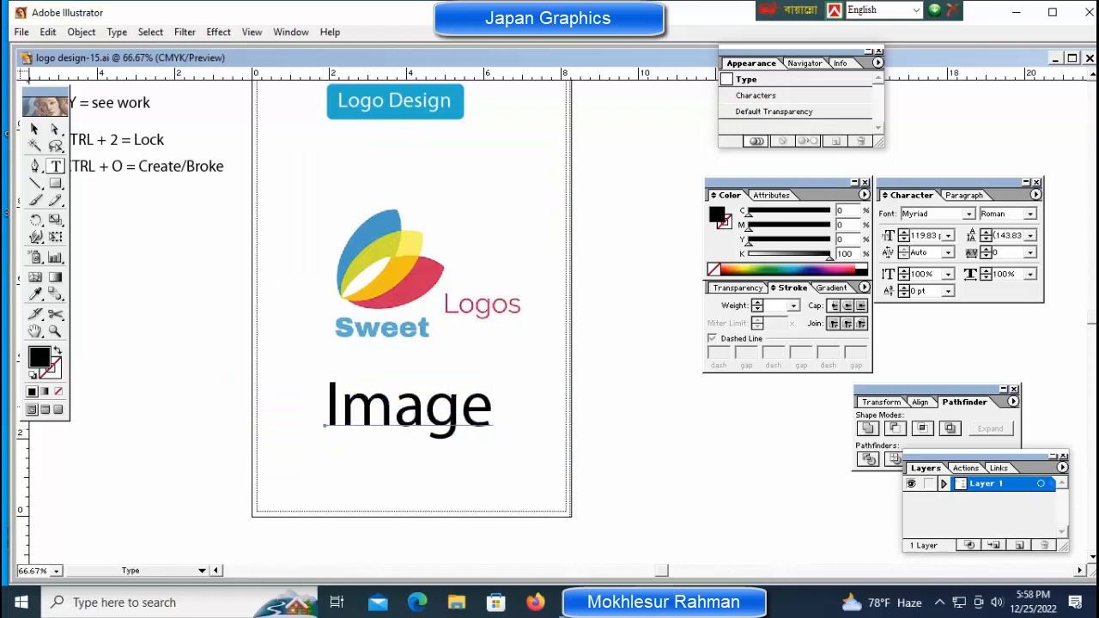
- Insert the word "only" before "Image" so the line reads "only Image"
click(327, 407)
text(onluy)
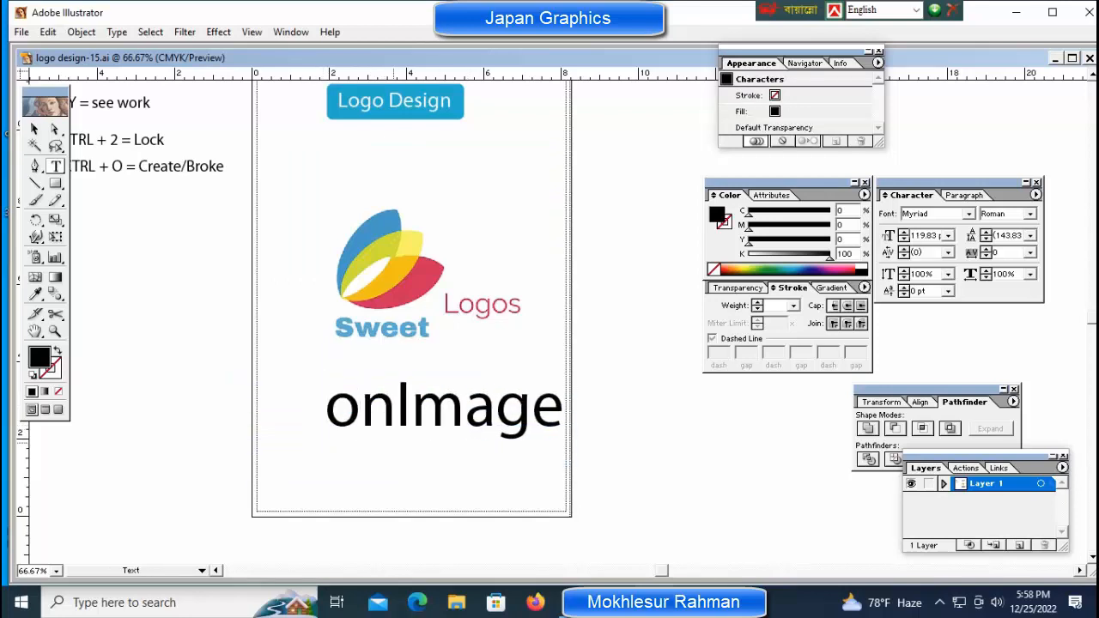
key(BackSpace)
key(BackSpace)
text(y)
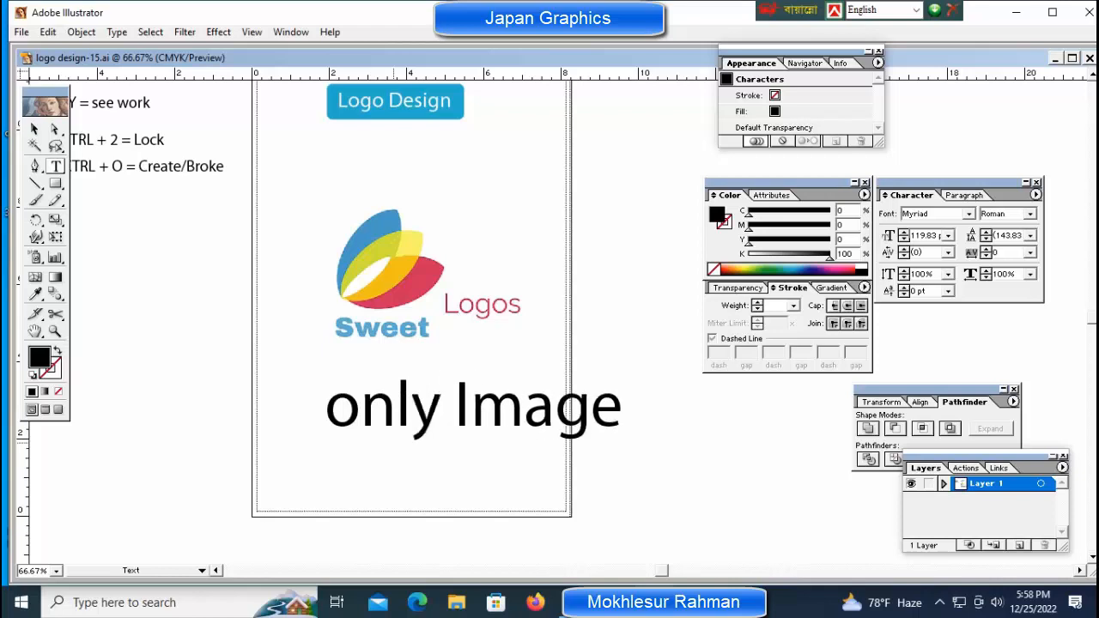
- Reposition the "only Image" text under the logo, duplicate it straight below, and change the copy's wording to "Make logo"
ctrl+drag(607, 426, 516, 419)
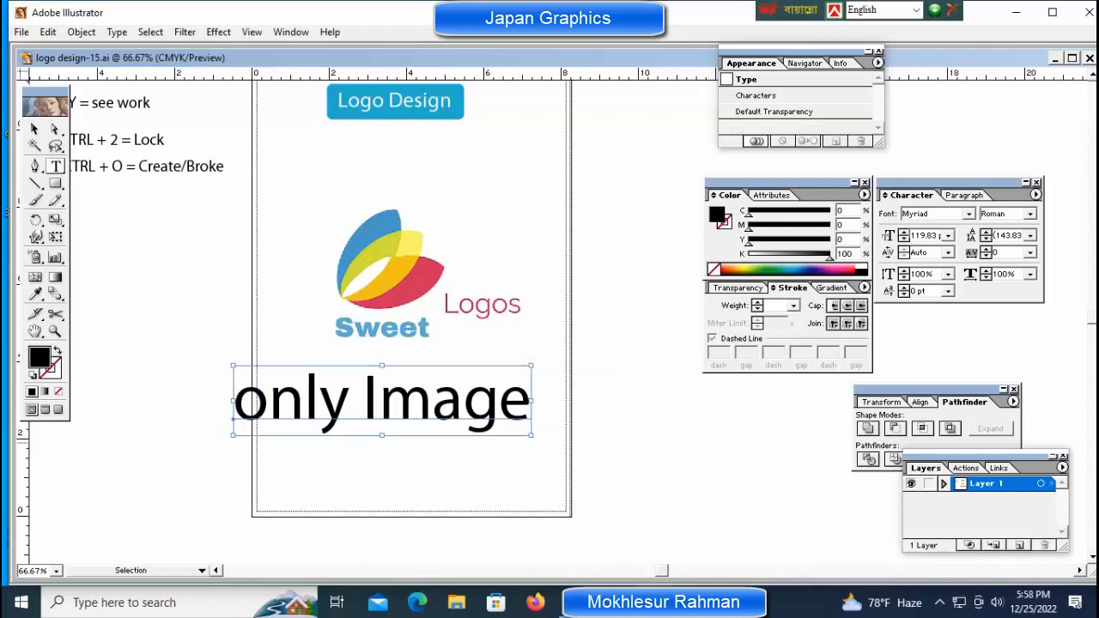
alt+shift+drag(387, 399, 386, 481)
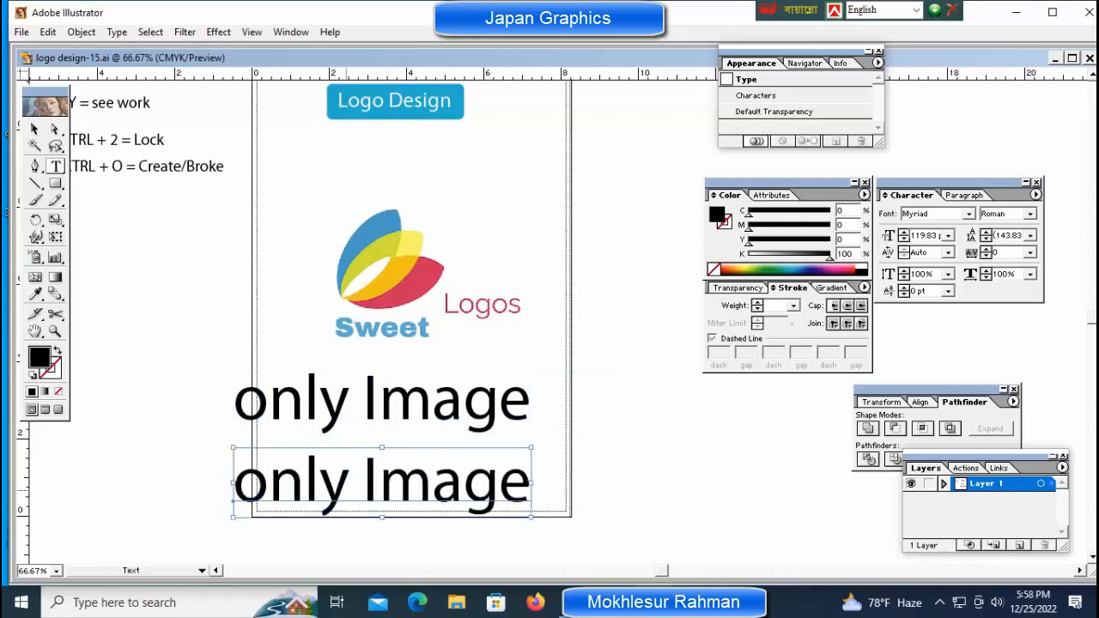
triple_click(346, 490)
text(Ma)
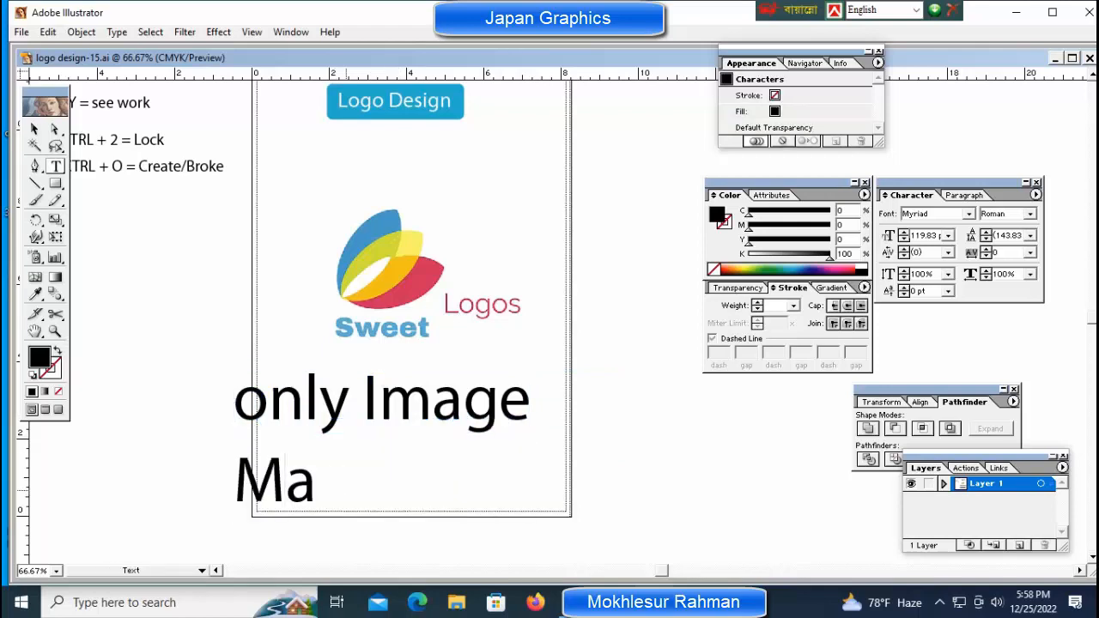
text(ke logo)
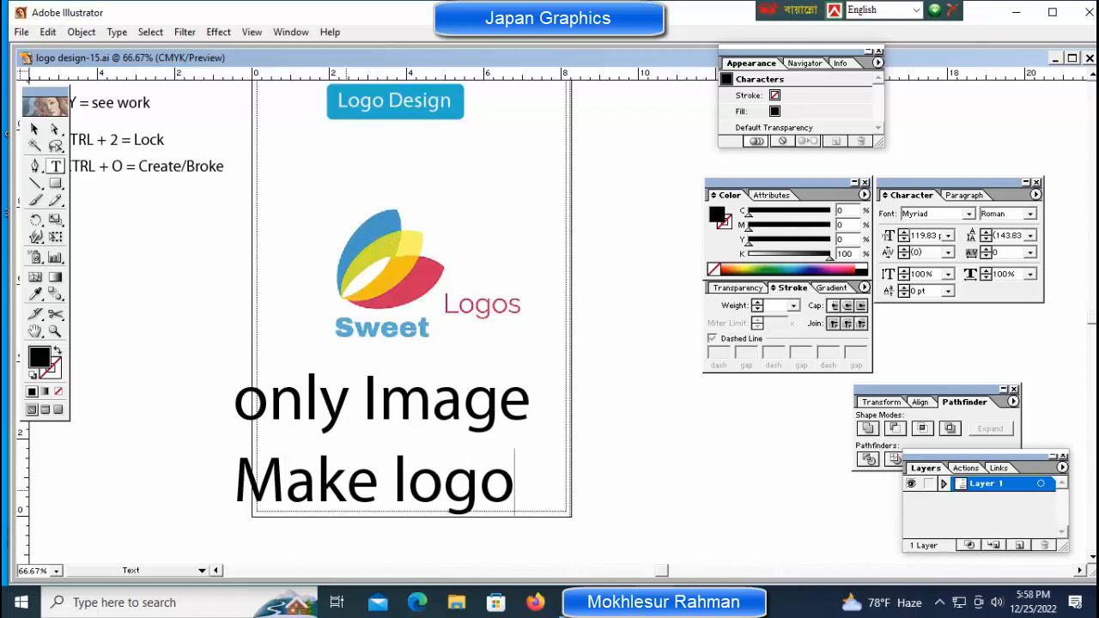
- Fill both text lines with pink (C 0, M 51.37, Y 0.39, K 0)
key(ctrl)
ctrl+click(415, 403)
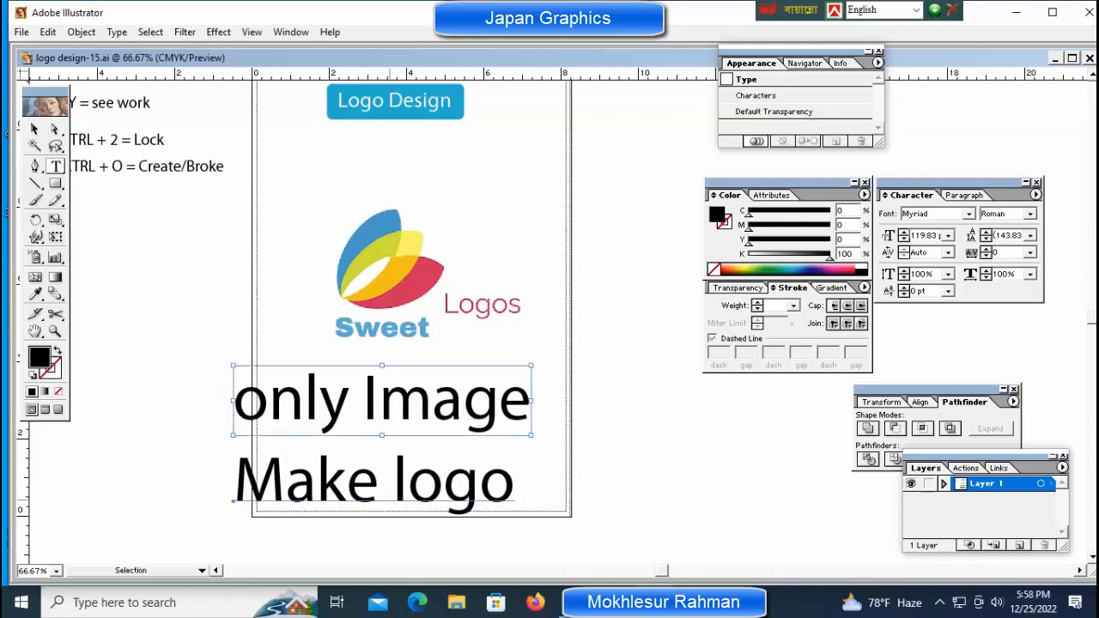
ctrl+click(414, 481)
ctrl+shift+click(415, 404)
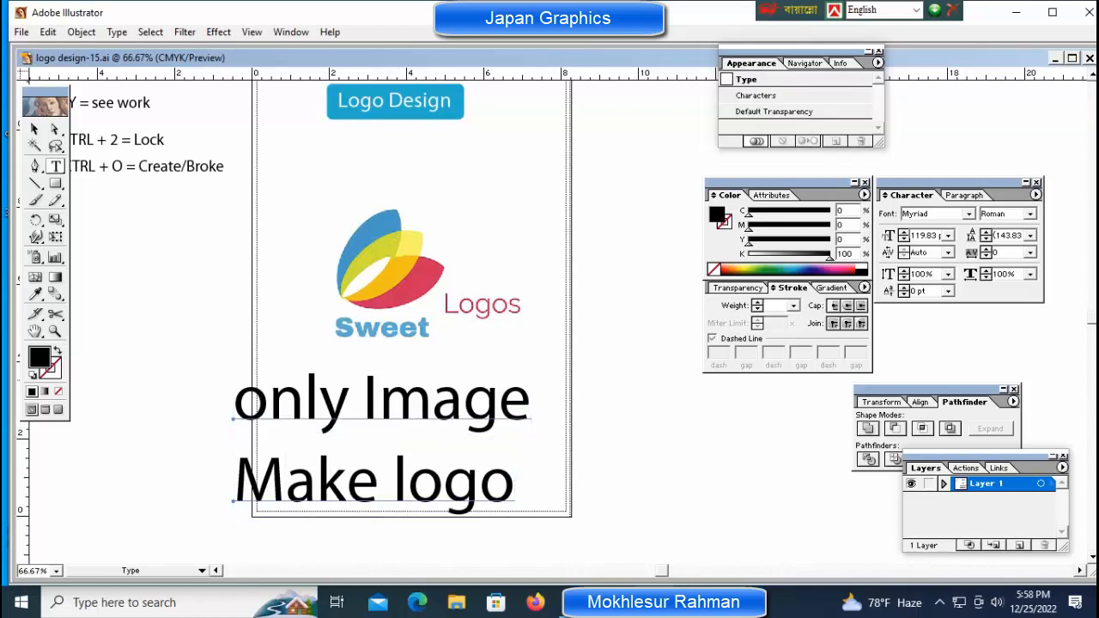
click(833, 267)
key(ctrl)
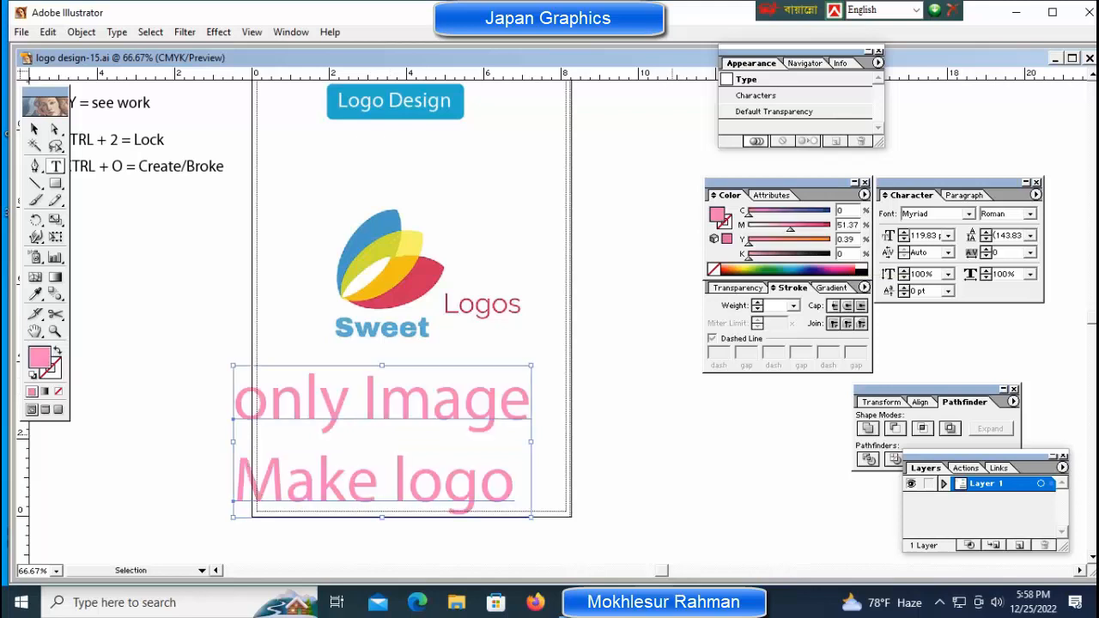
ctrl+click(632, 494)
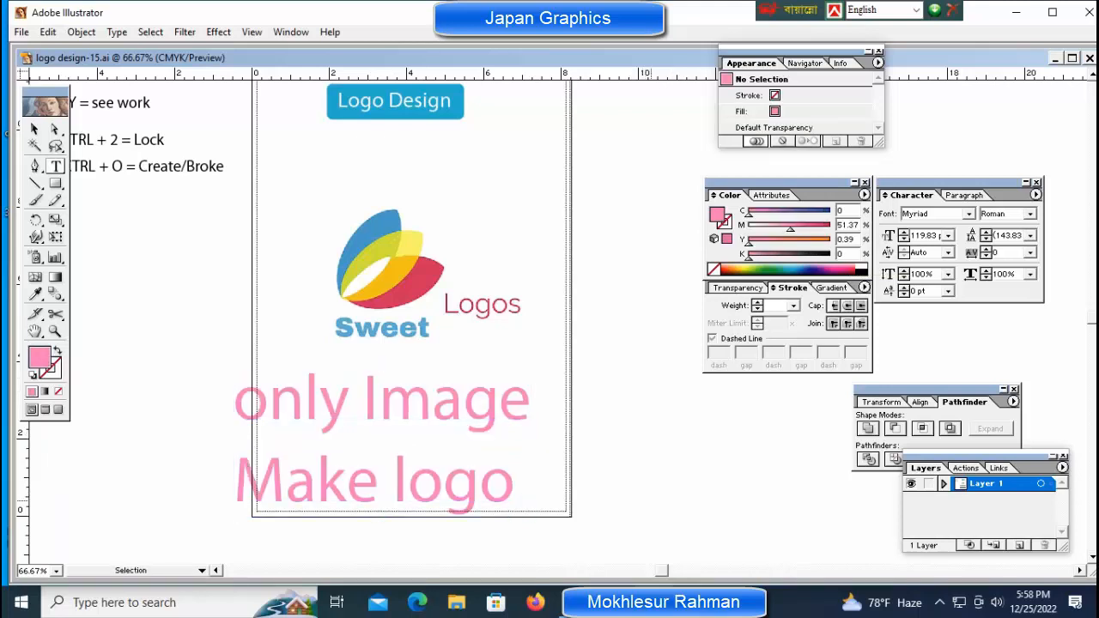
- Shrink both pink text lines to about 50 pt and place them just outside the page, beside the logo
key(ctrl+minus)
key(ctrl+minus)
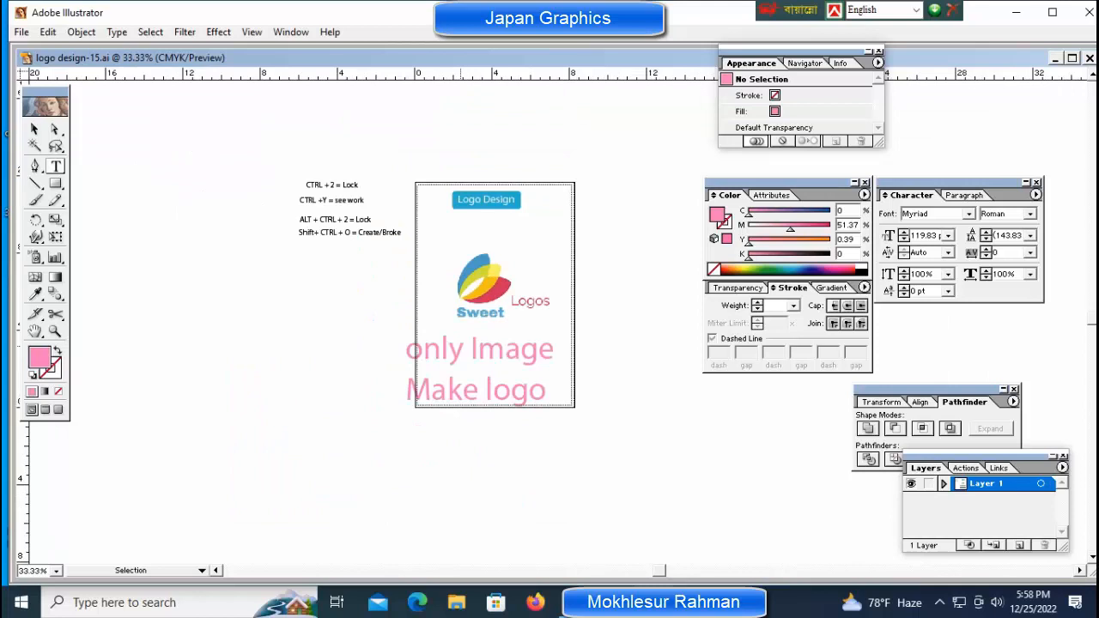
ctrl+click(460, 351)
ctrl+shift+click(460, 391)
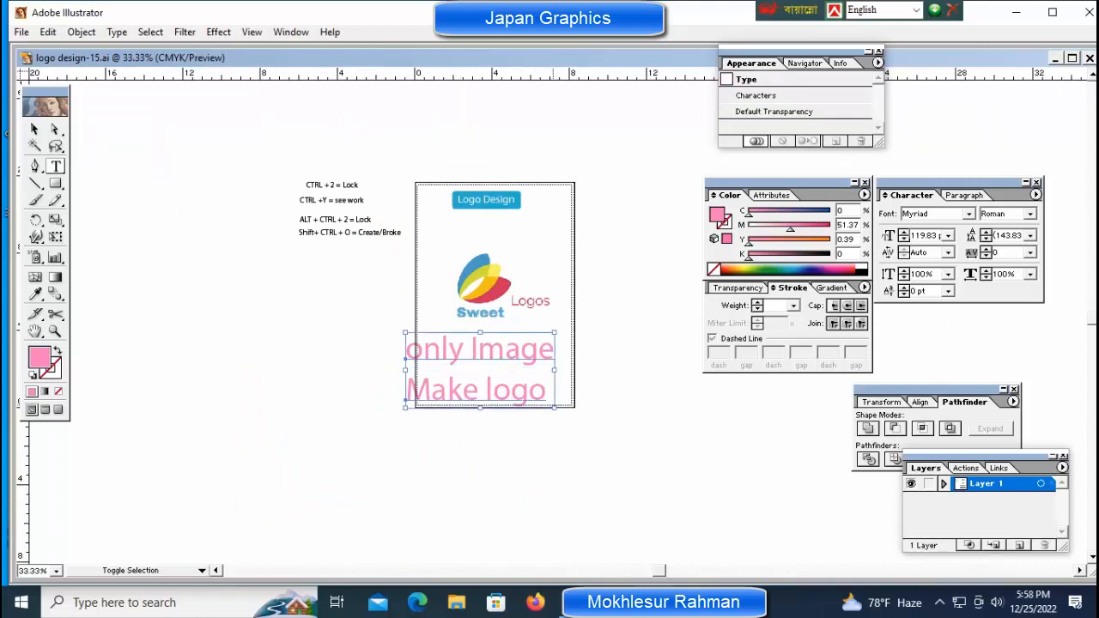
drag(554, 408, 615, 269)
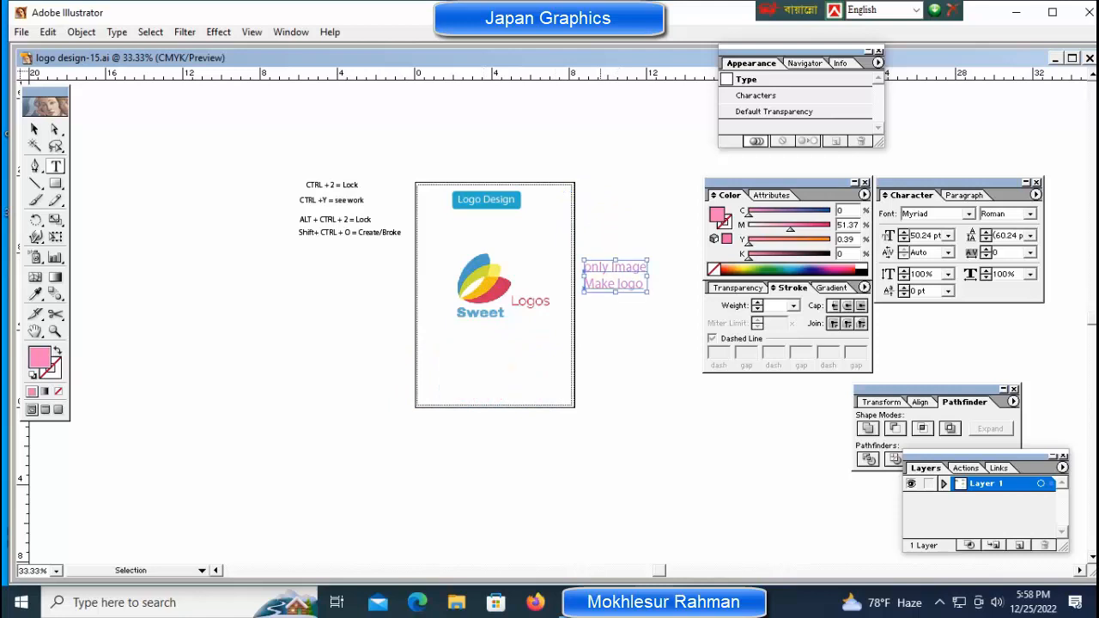
ctrl+click(615, 319)
- Shift the logo picture slightly sideways on the page
ctrl+click(503, 292)
drag(504, 292, 535, 292)
ctrl+click(520, 377)
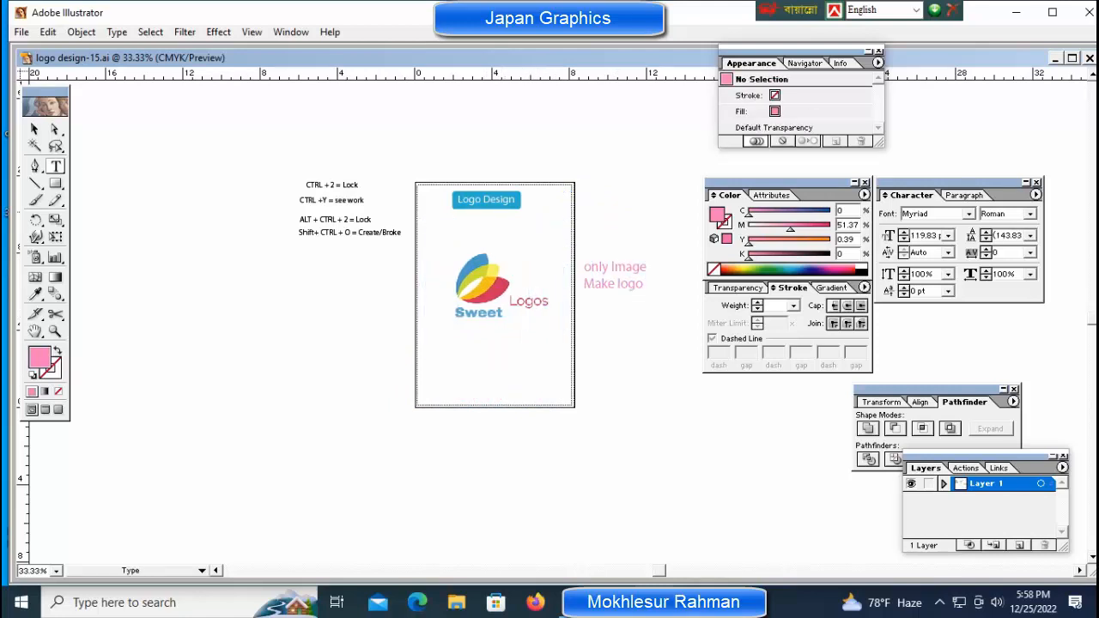
- Compare the artwork in Outline and Preview display modes, as described in the "CTRL +Y = see work" note
ctrl+click(472, 290)
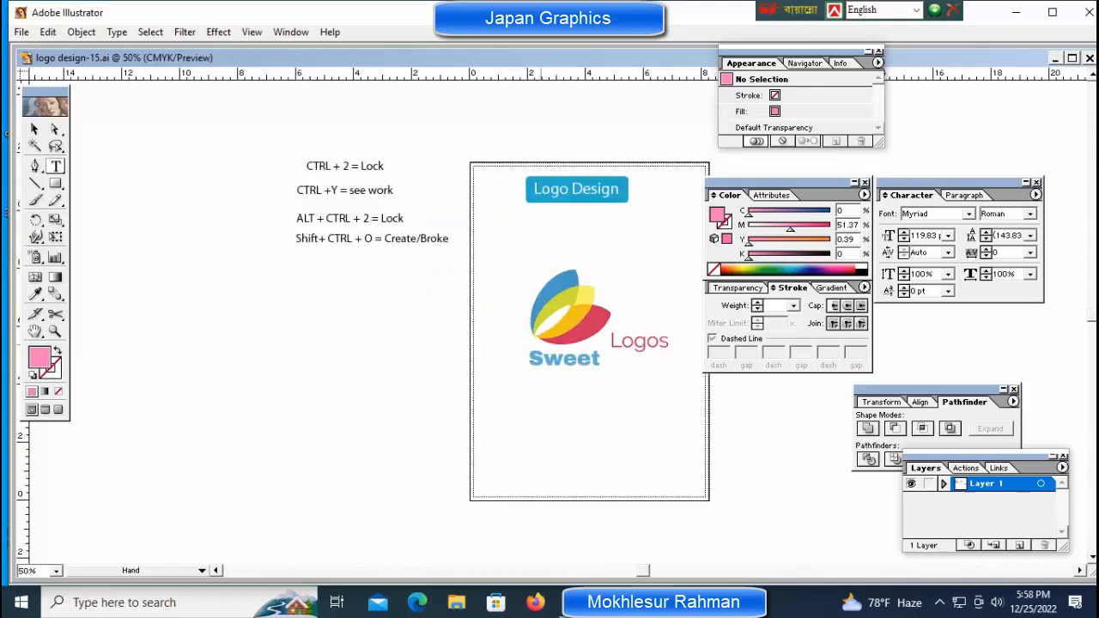
drag(541, 289, 426, 290)
ctrl+click(256, 190)
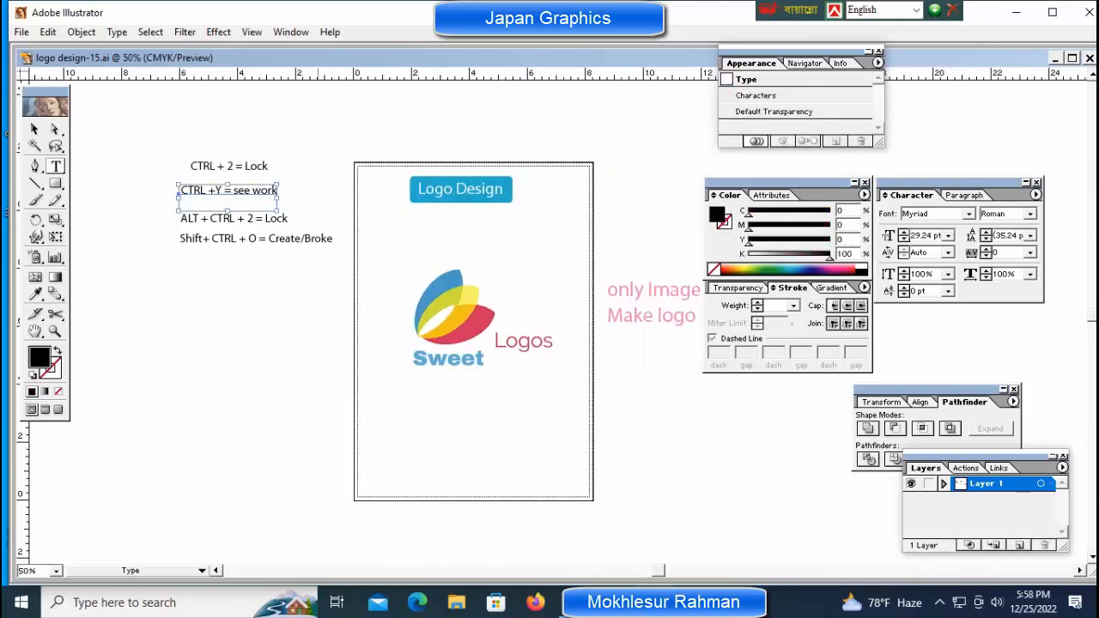
ctrl+click(342, 211)
key(ctrl+y)
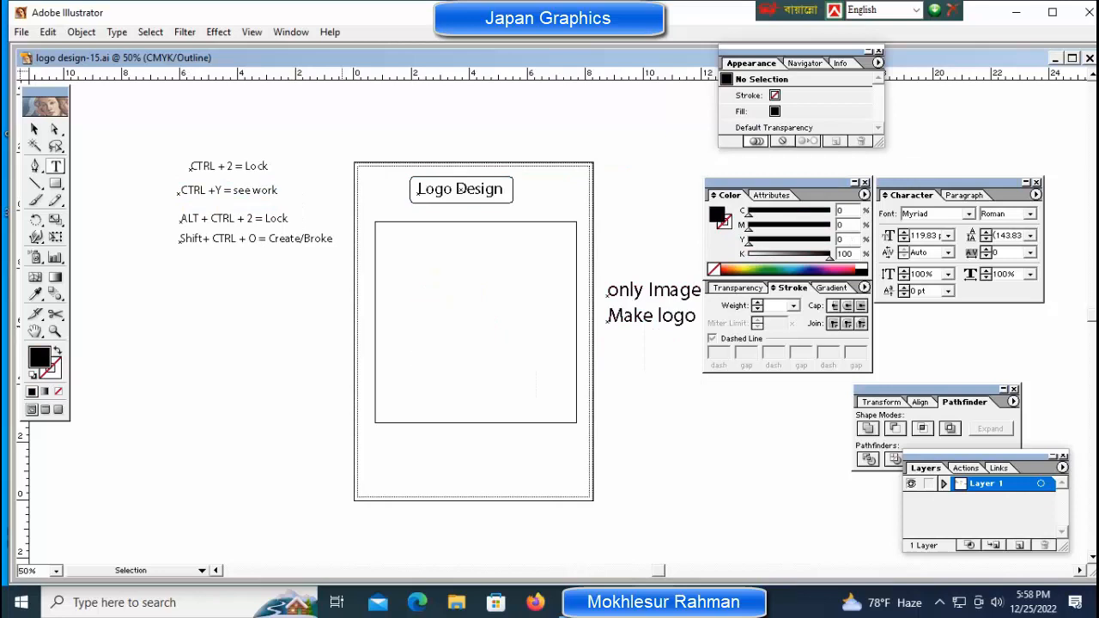
key(ctrl+y)
key(ctrl+y)
key(ctrl+y)
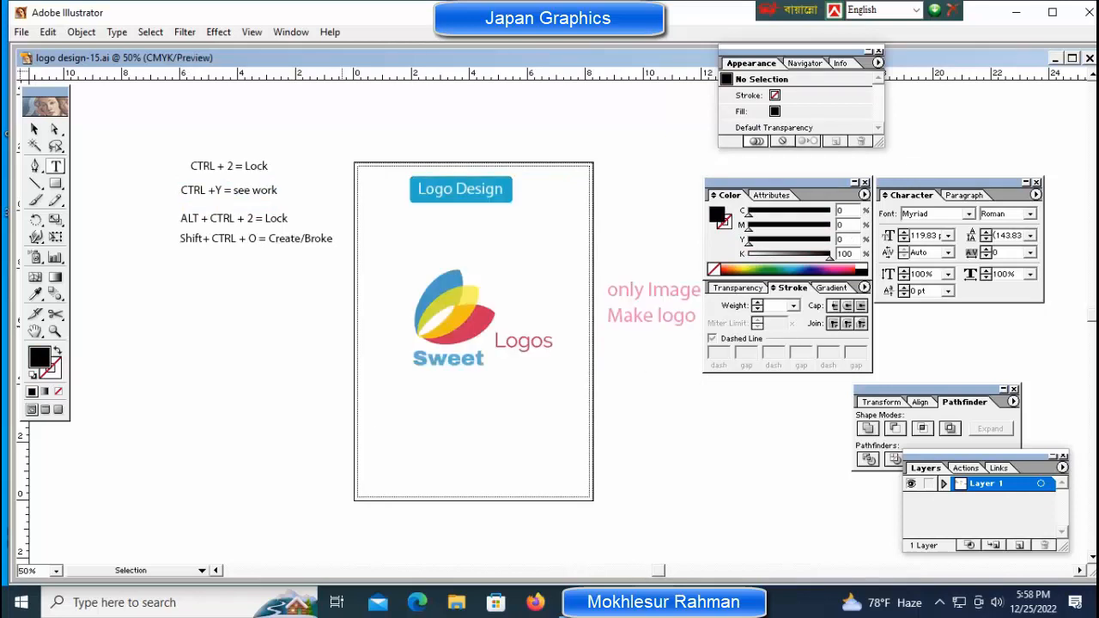
key(ctrl+y)
key(ctrl+y)
key(ctrl+y)
key(ctrl+y)
- Move the logo picture slightly closer to the "Logo Design" heading, lock it in place, and save the document
drag(460, 189, 344, 189)
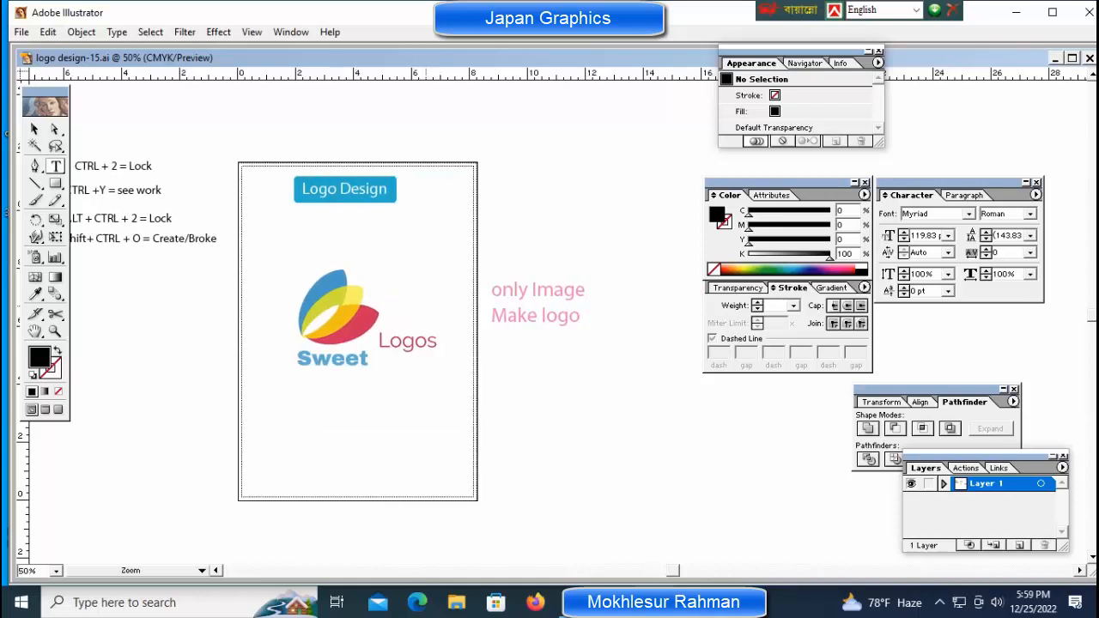
key(ctrl+equal)
drag(466, 327, 410, 305)
key(ctrl+2)
key(ctrl+s)
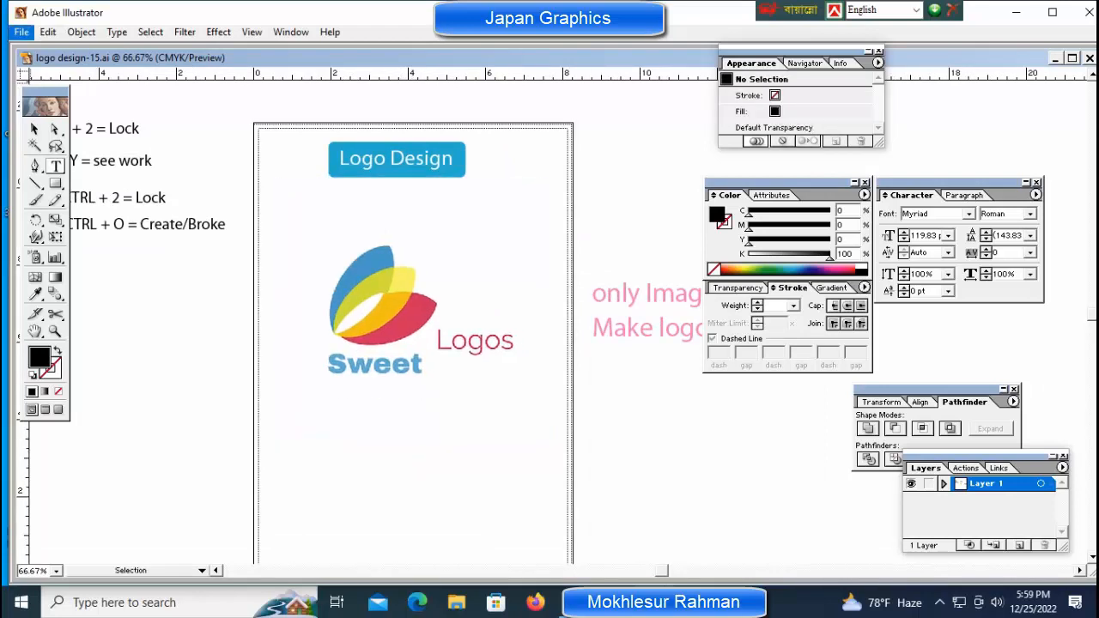
- Unlock the logo picture and lock it again, repeating the cycle to demonstrate both commands
key(ctrl+alt+2)
click(81, 32)
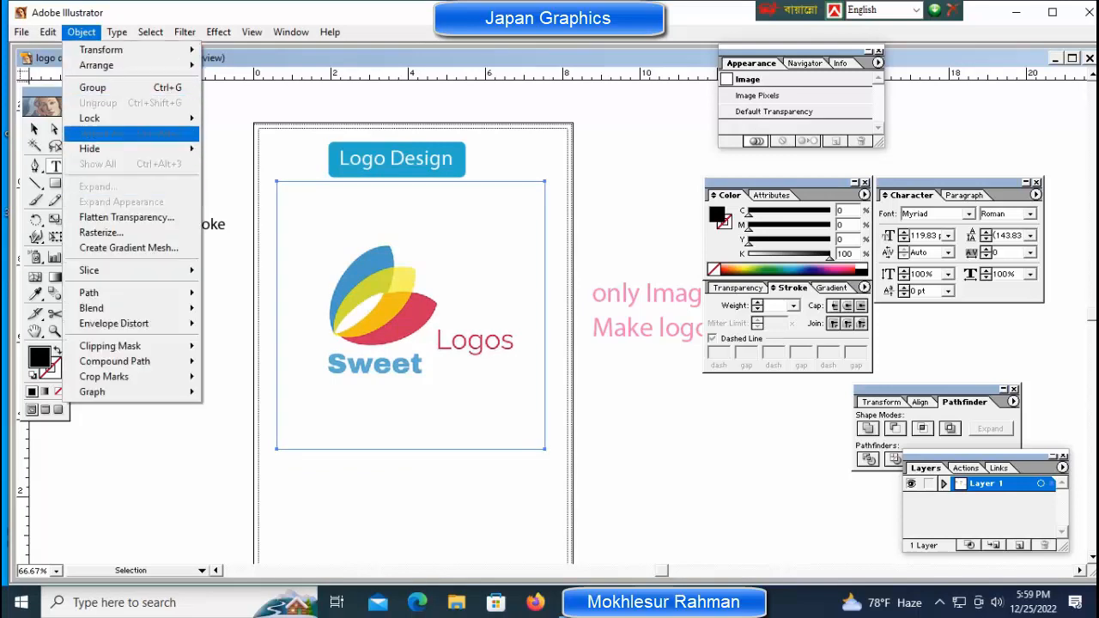
mouse_move(128, 117)
click(234, 117)
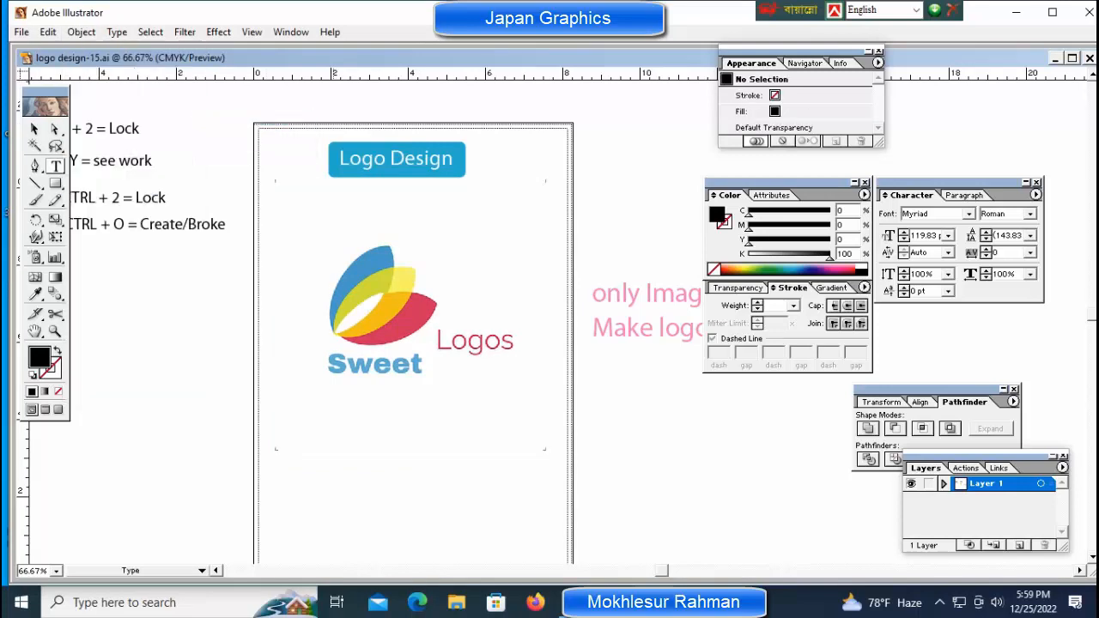
key(ctrl+alt+2)
key(ctrl+2)
key(ctrl+alt+2)
click(82, 32)
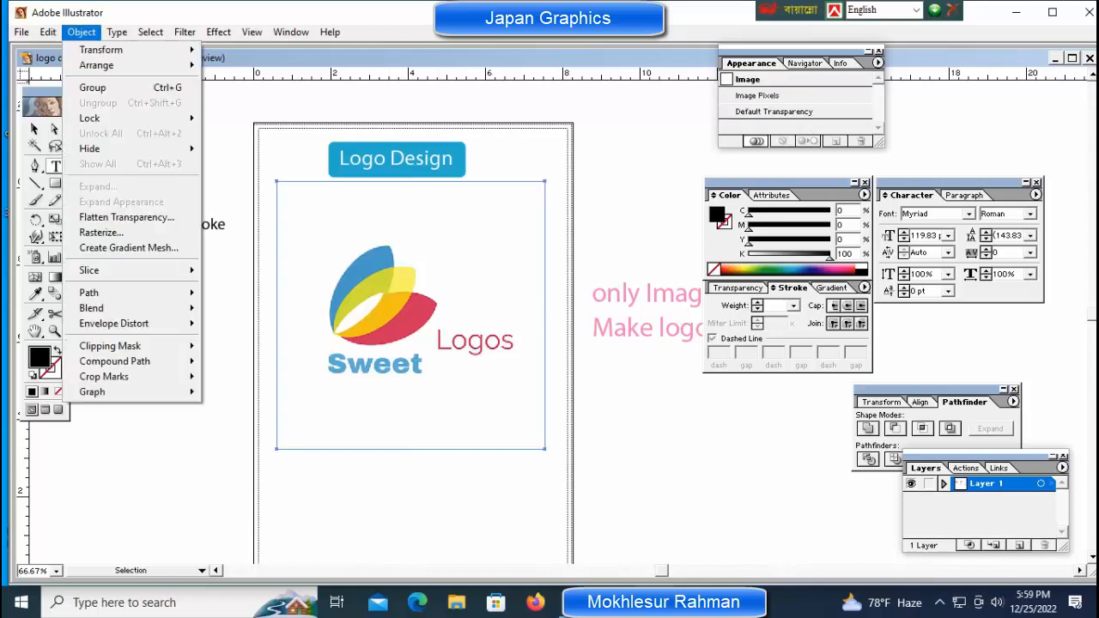
mouse_move(129, 117)
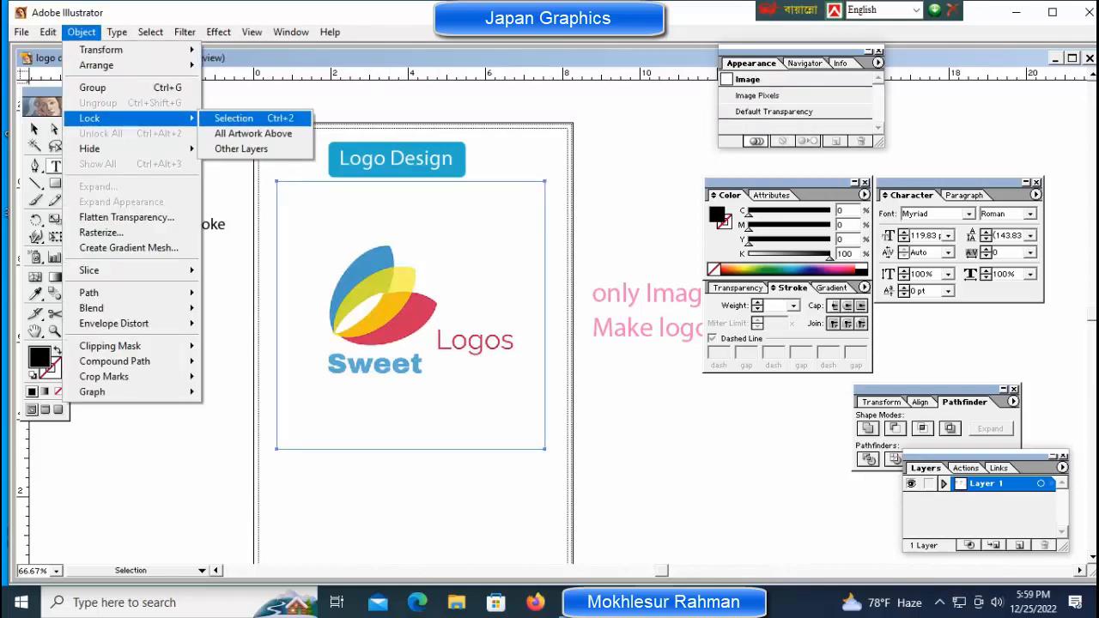
click(233, 118)
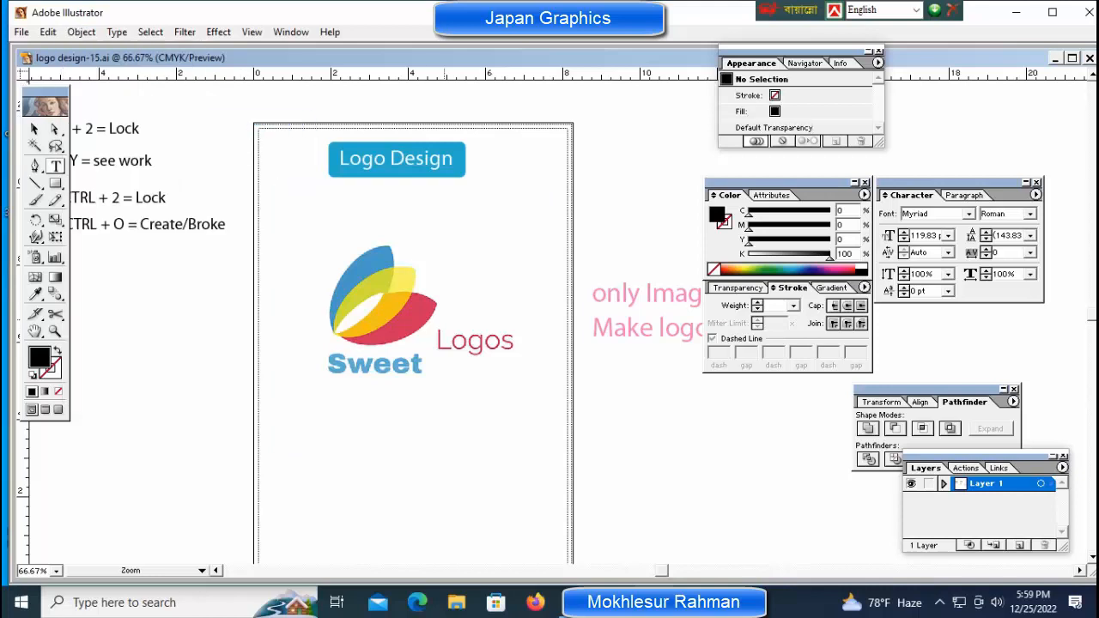
- Activate the Pen tool with no fill and a 1 pt black stroke, ready to trace the logo
ctrl+click(449, 322)
ctrl+click(490, 312)
drag(460, 317, 318, 317)
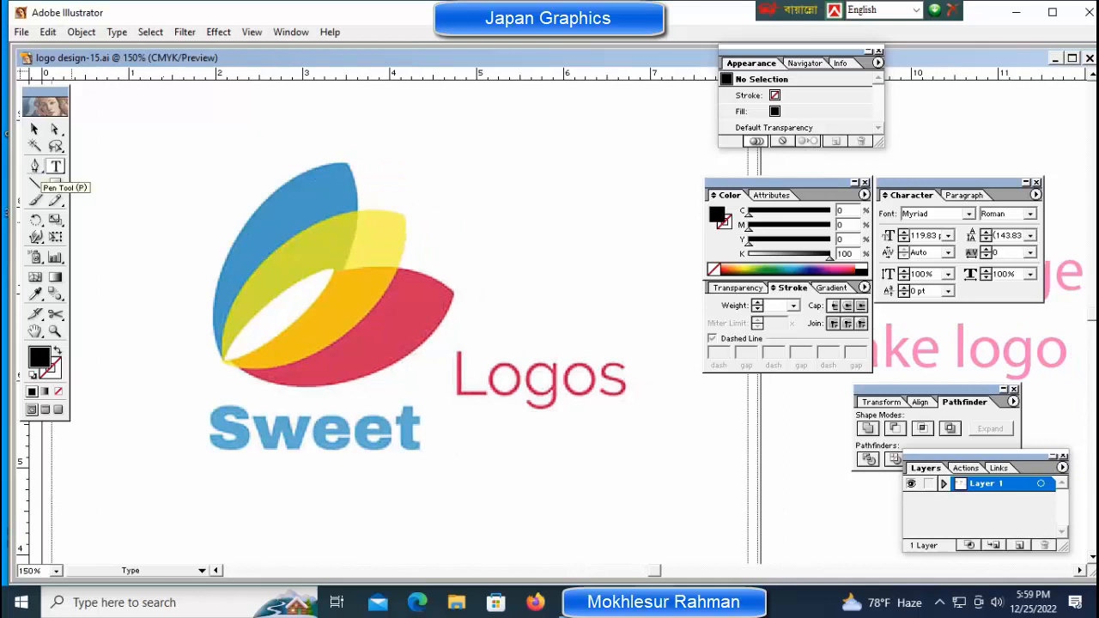
key(p)
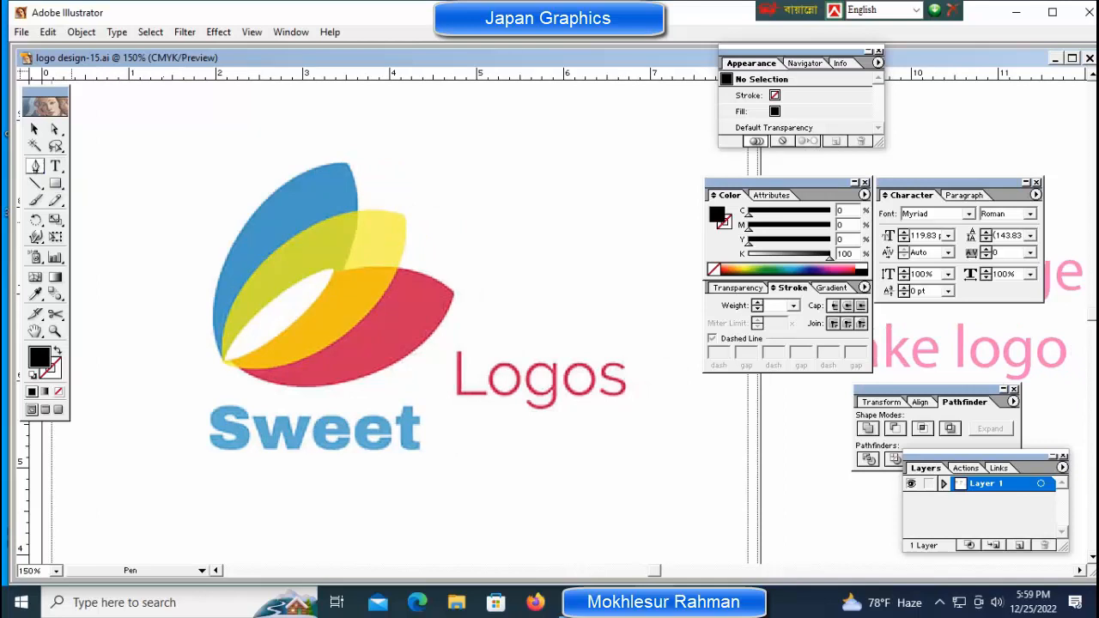
click(58, 392)
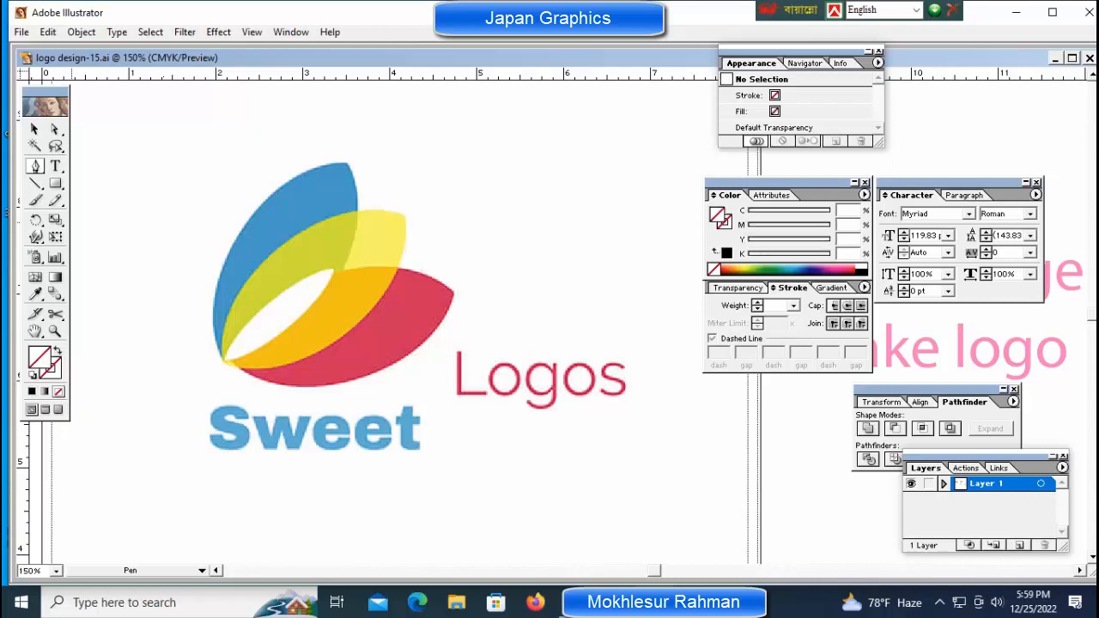
click(50, 368)
click(32, 392)
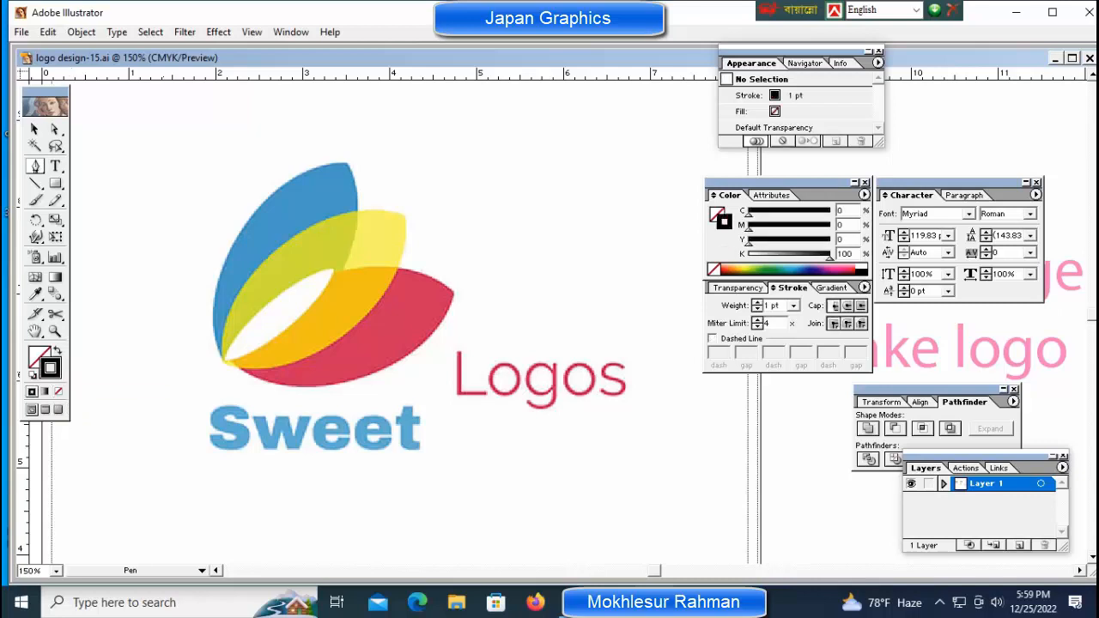
- Try red and blue stroke colours for the Pen tool and return the stroke to black
click(848, 269)
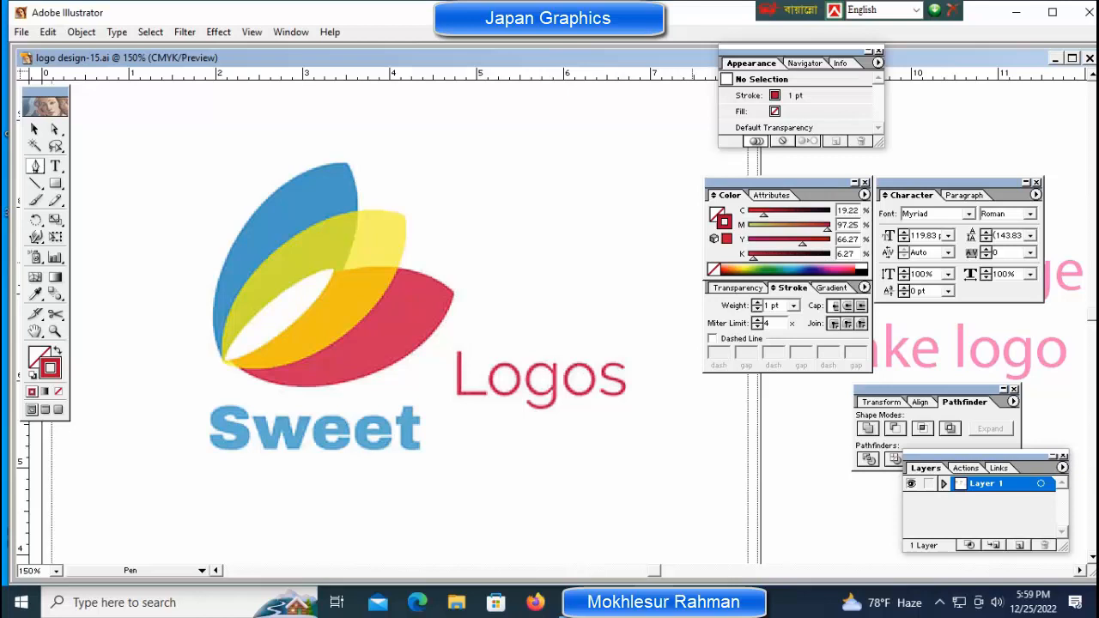
click(770, 270)
click(787, 269)
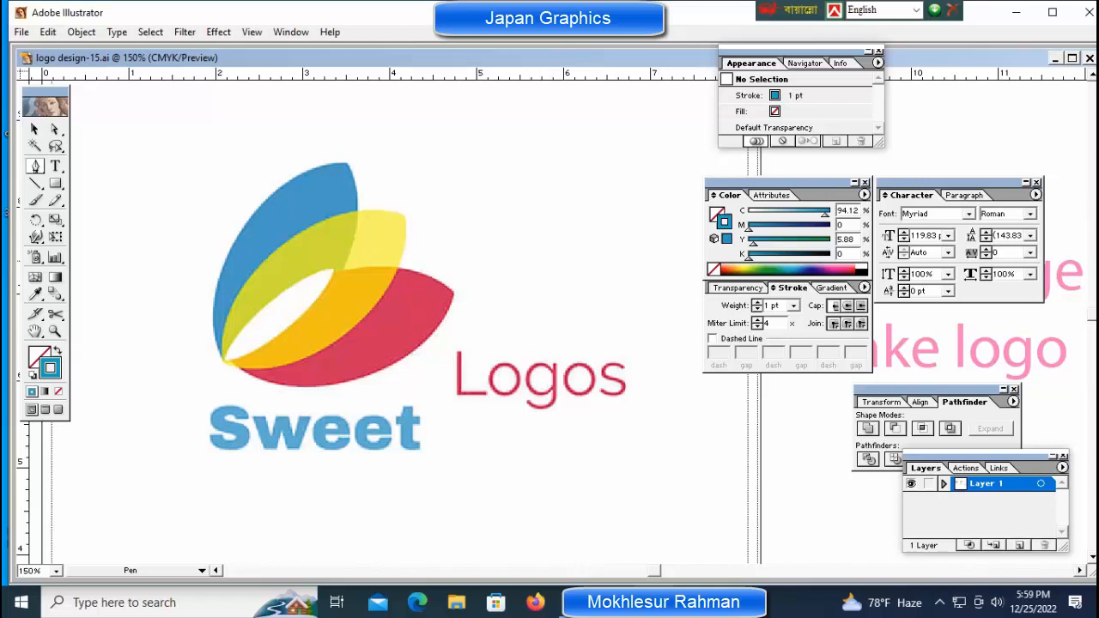
click(861, 273)
mouse_move(425, 389)
mouse_down()
mouse_move(405, 292)
mouse_move(339, 262)
mouse_move(339, 315)
mouse_move(392, 334)
mouse_up()
ctrl+click(416, 262)
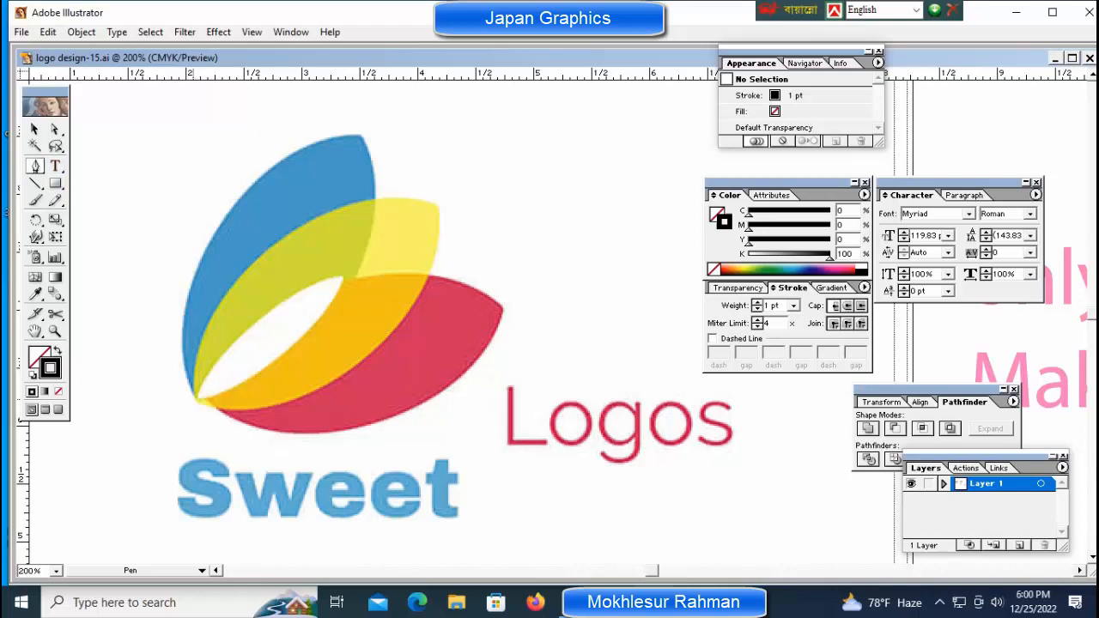
click(194, 398)
drag(437, 206, 670, 236)
key(ctrl+z)
key(ctrl+z)
- Trace the first part of the yellow leaf's upper edge from its base tip with a curved segment and correct its bend
click(197, 397)
ctrl+click(343, 278)
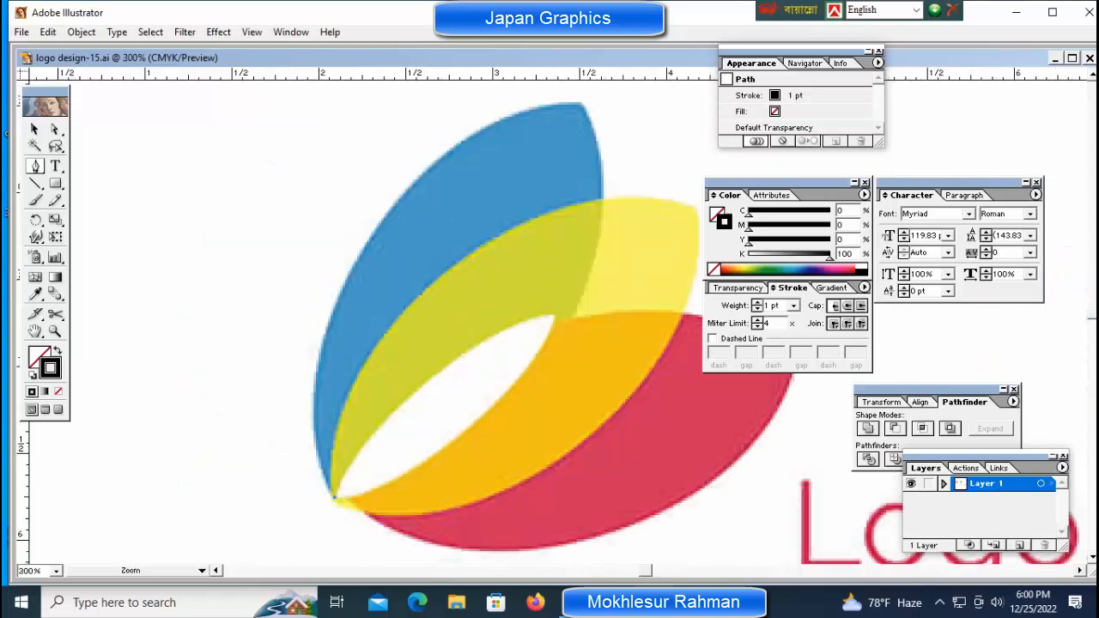
drag(515, 343, 380, 243)
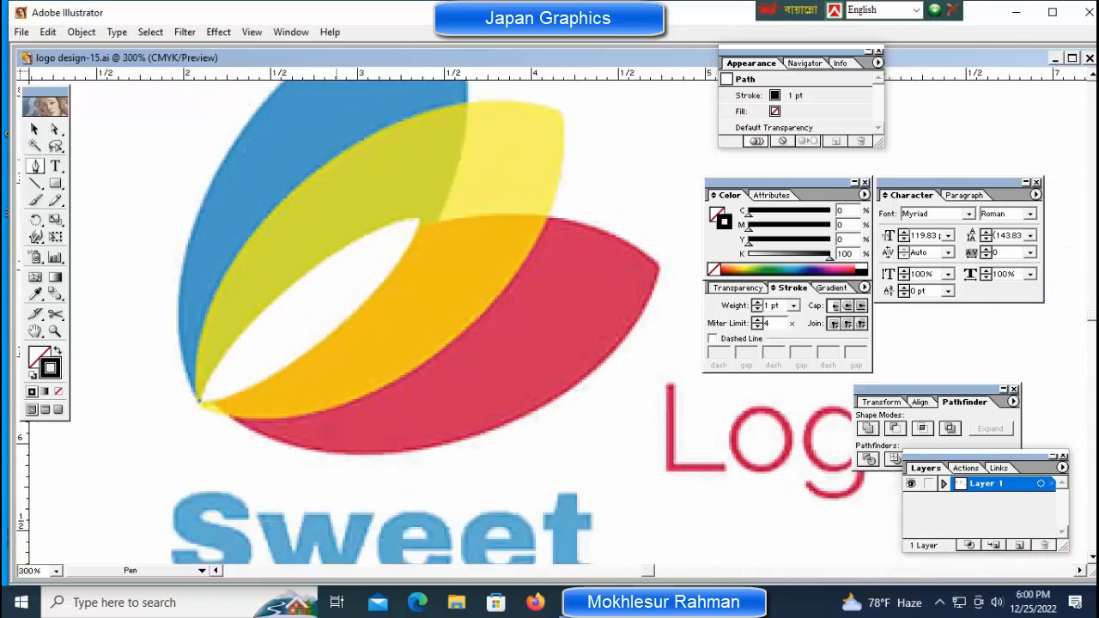
drag(333, 157, 492, 102)
click(334, 194)
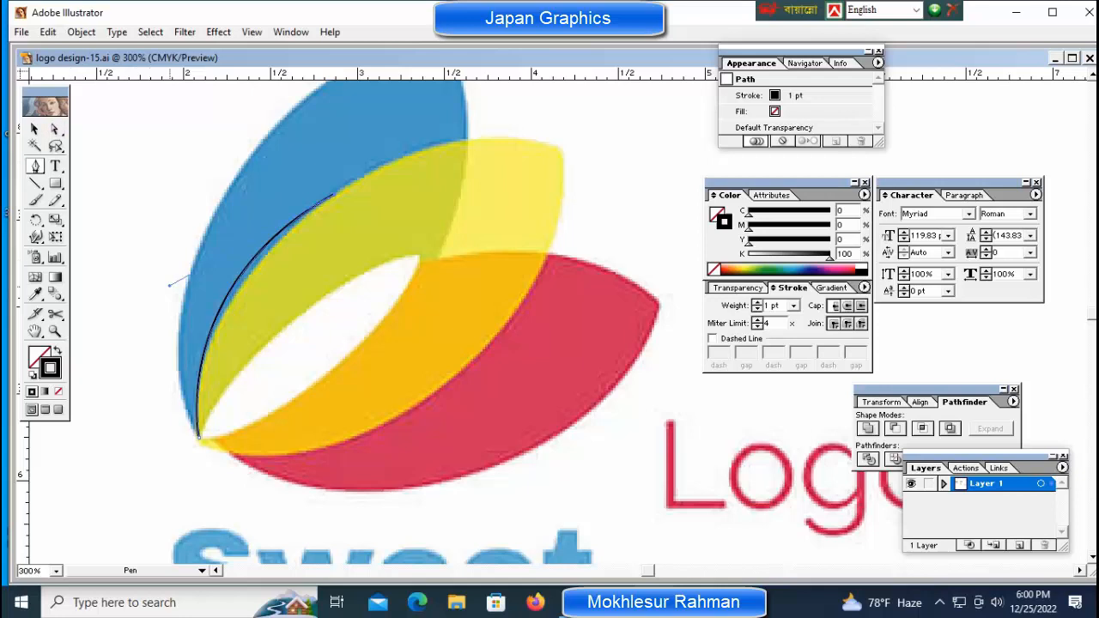
key(v)
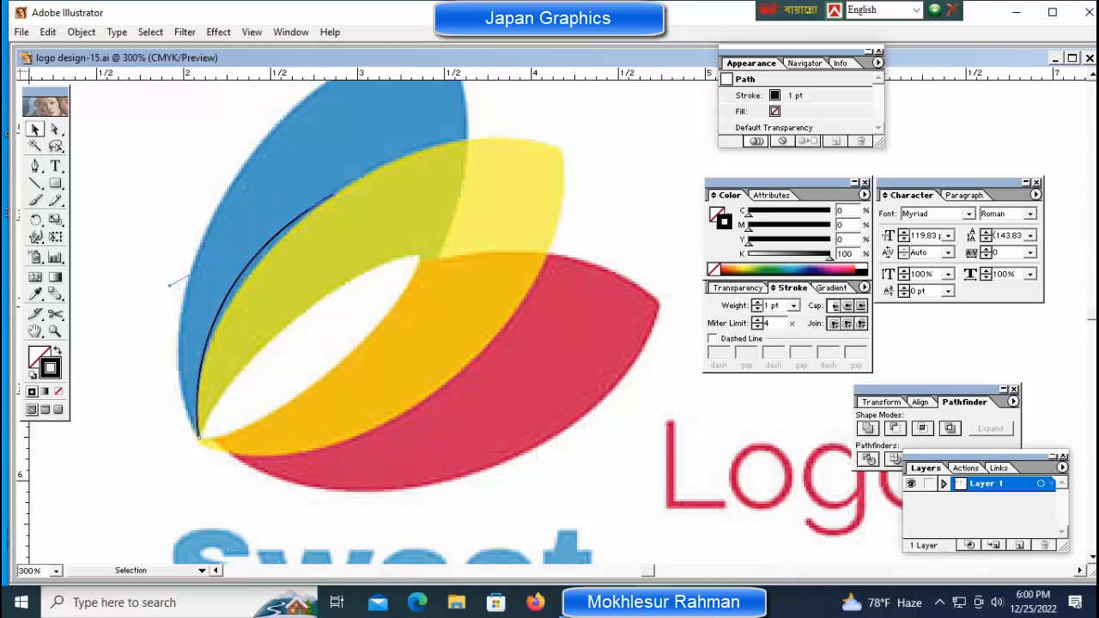
drag(169, 286, 190, 299)
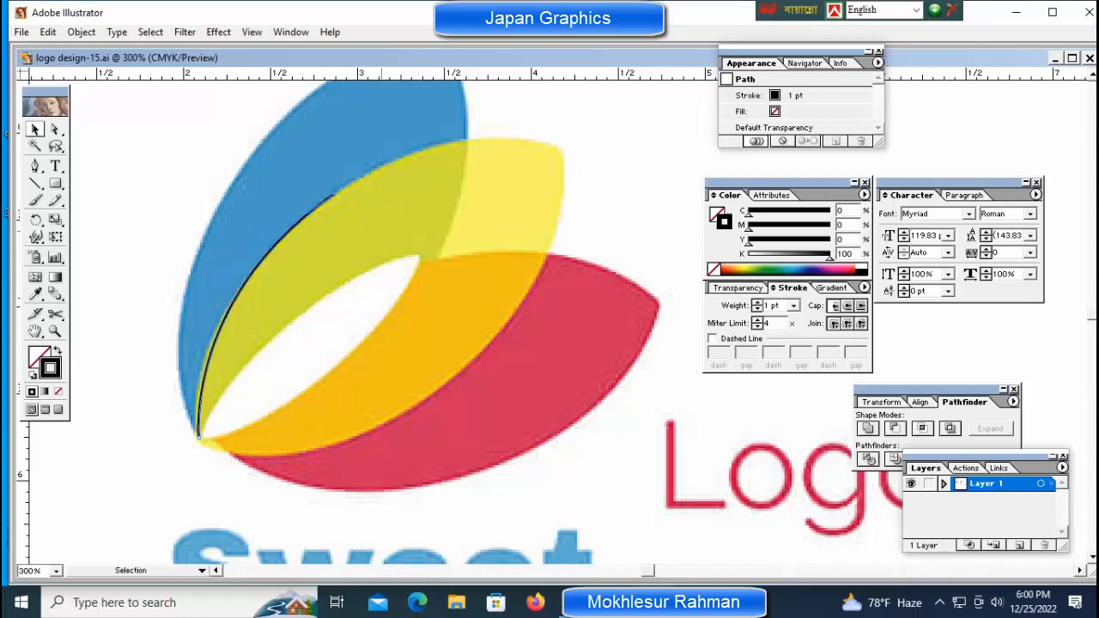
- Continue the path along the upper edge to the yellow leaf's outer tip and make that anchor a corner
click(35, 166)
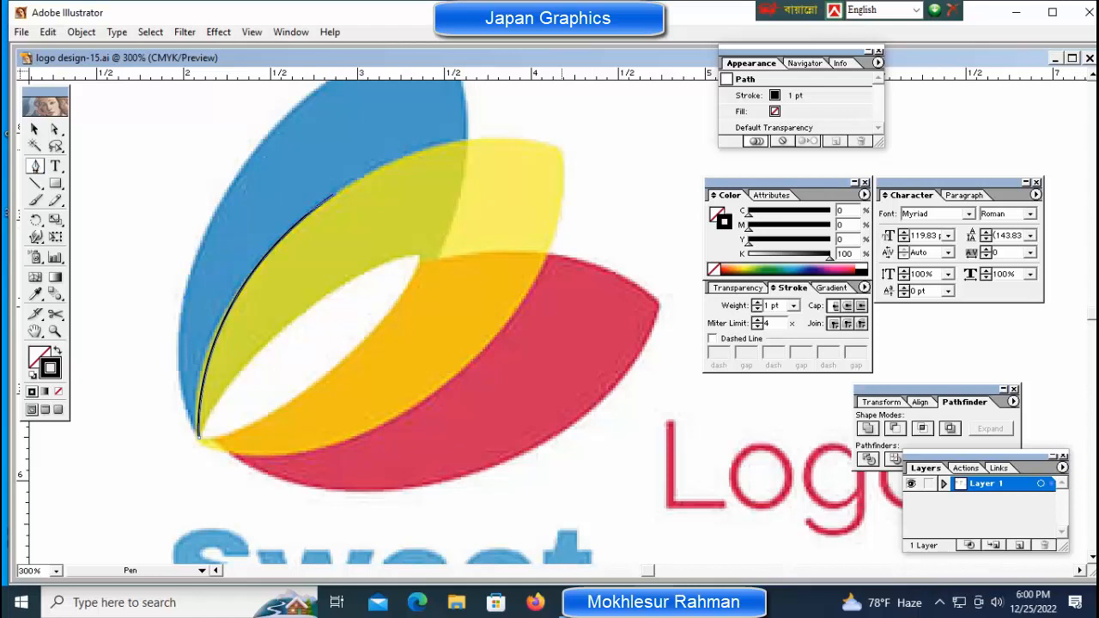
drag(563, 149, 670, 194)
click(562, 152)
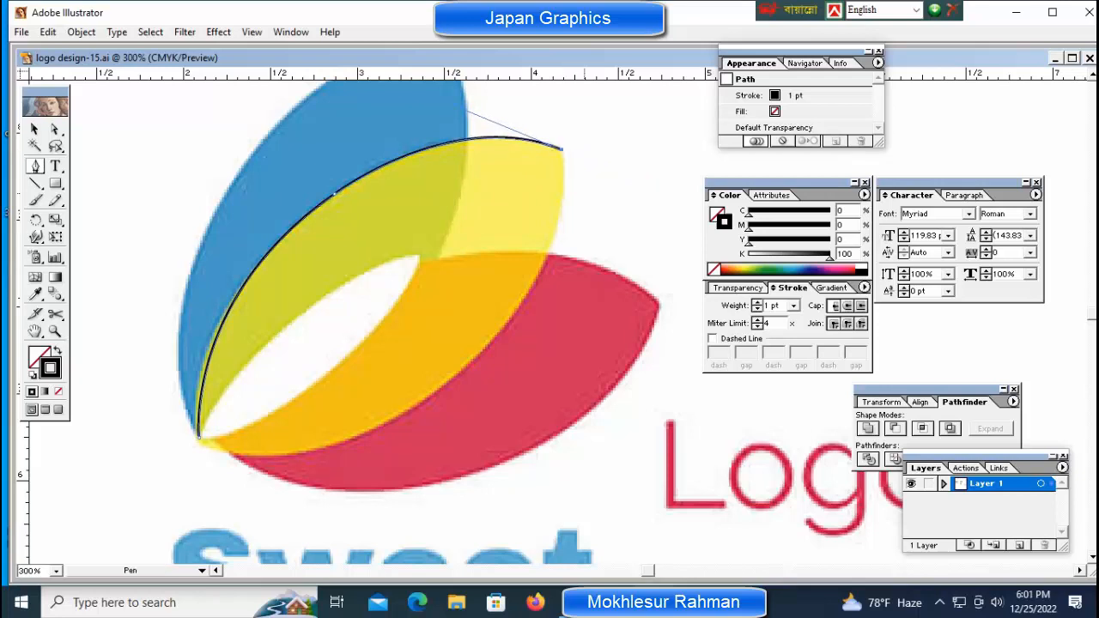
- Trace the yellow leaf's lower edge with curved segments back to the base tip, close the path and deselect it
key(ctrl+minus)
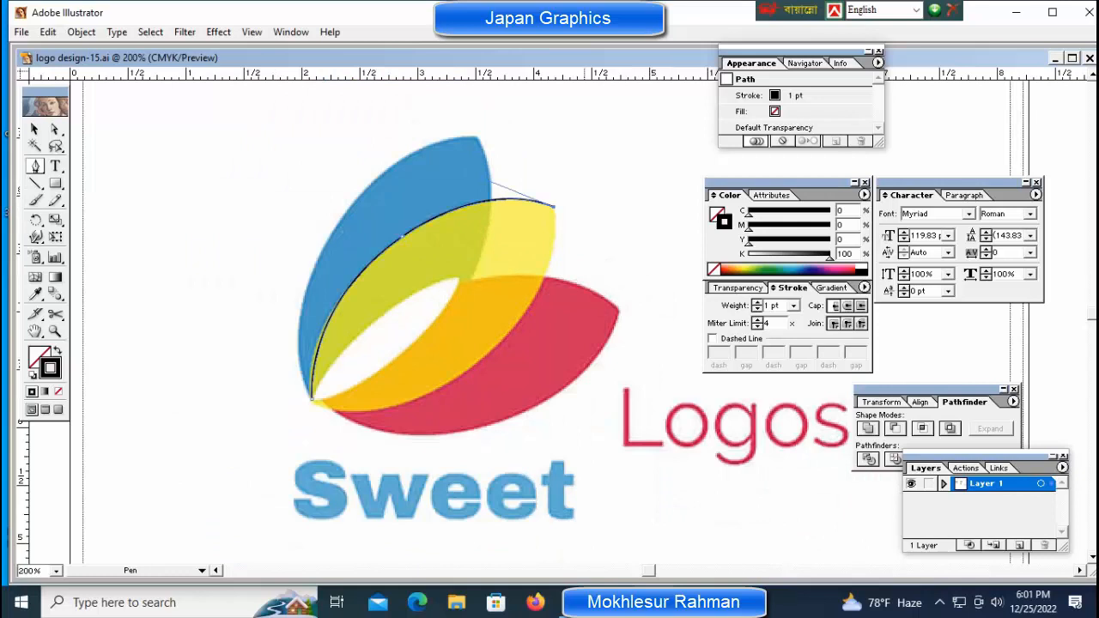
drag(497, 344, 515, 246)
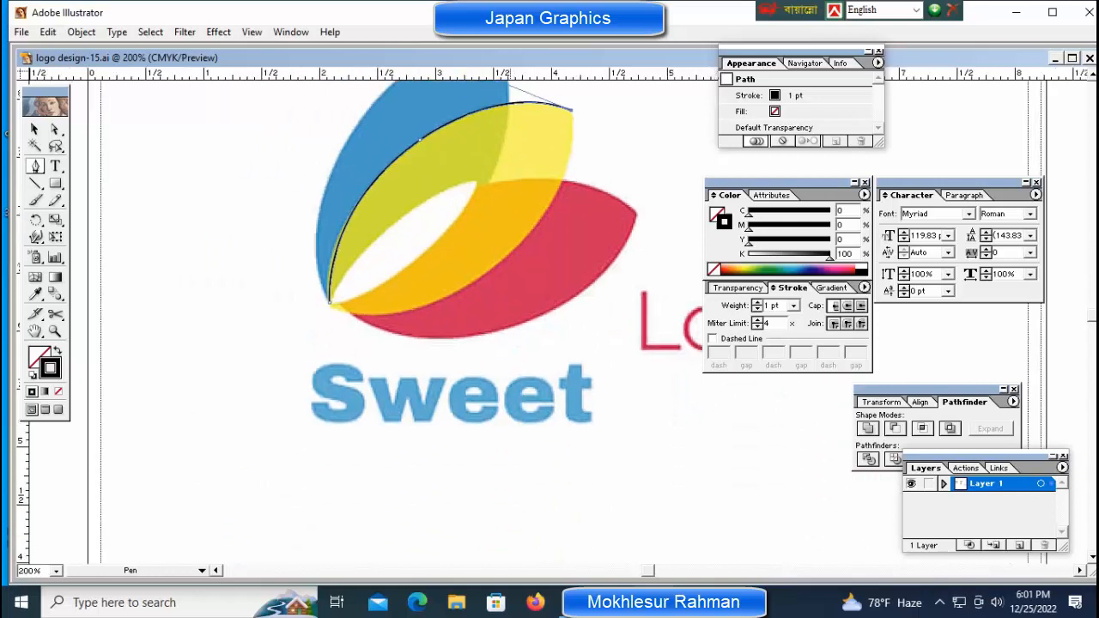
key(ctrl+space)
click(554, 109)
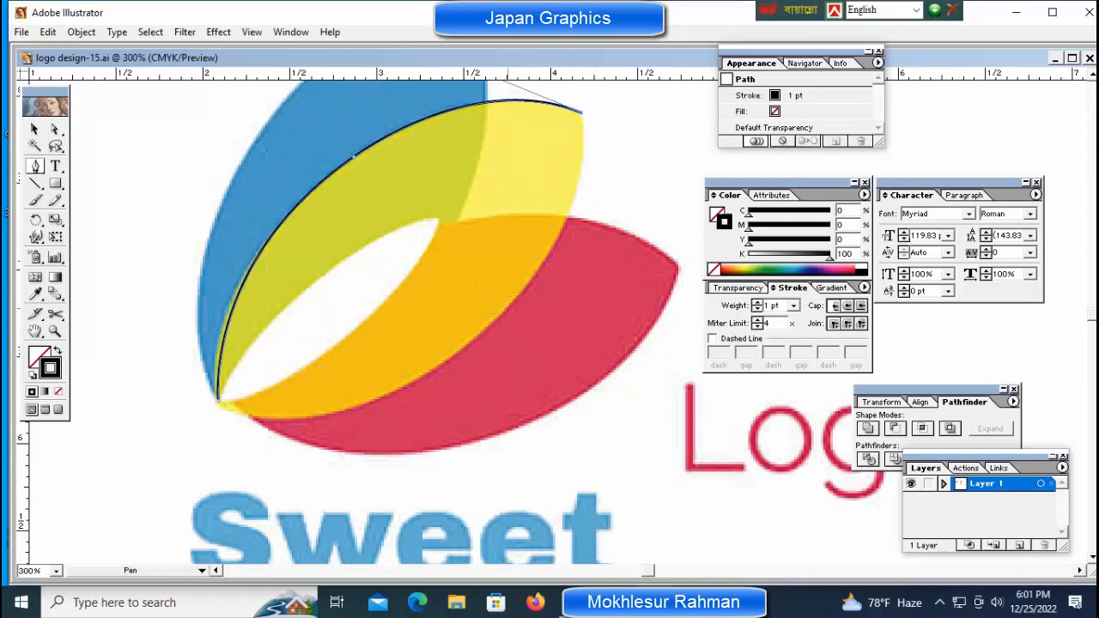
drag(496, 318, 605, 208)
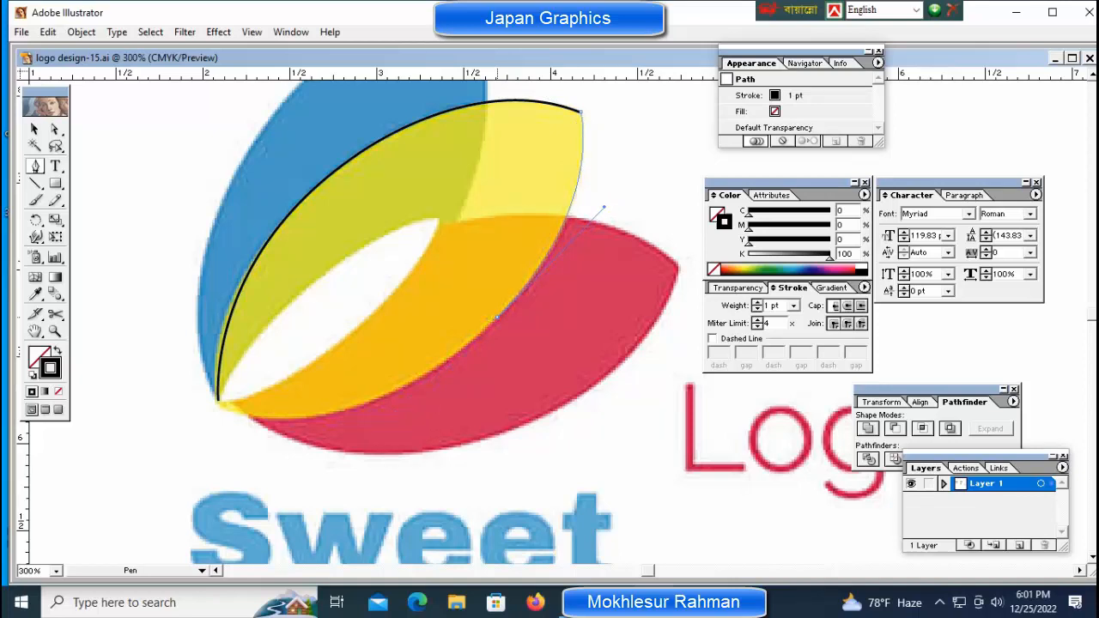
drag(497, 317, 496, 318)
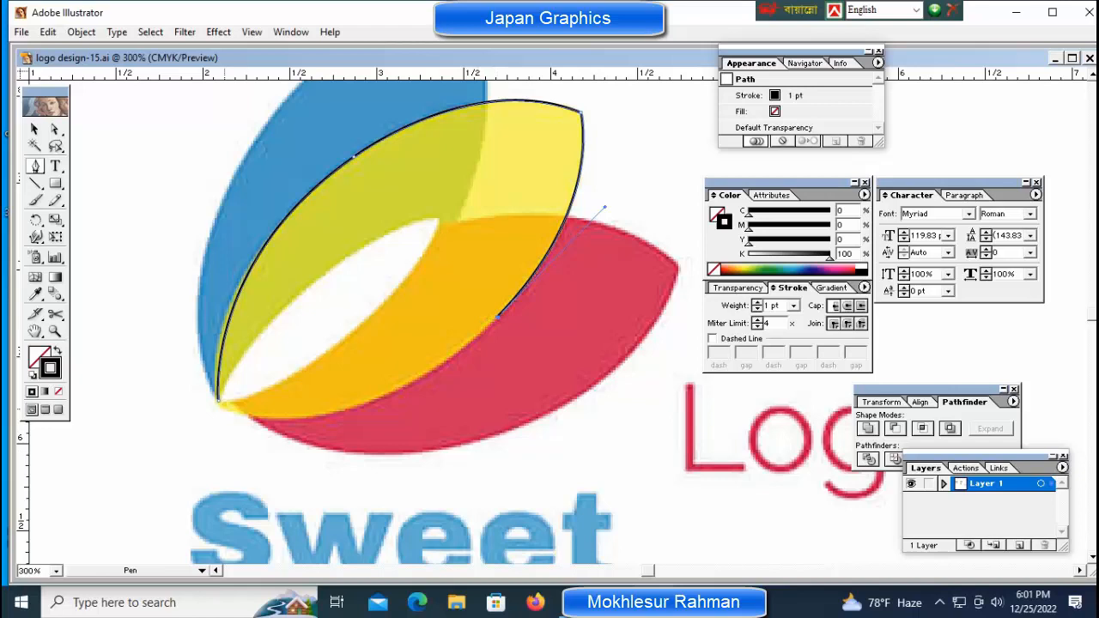
drag(220, 400, 337, 466)
ctrl+click(261, 460)
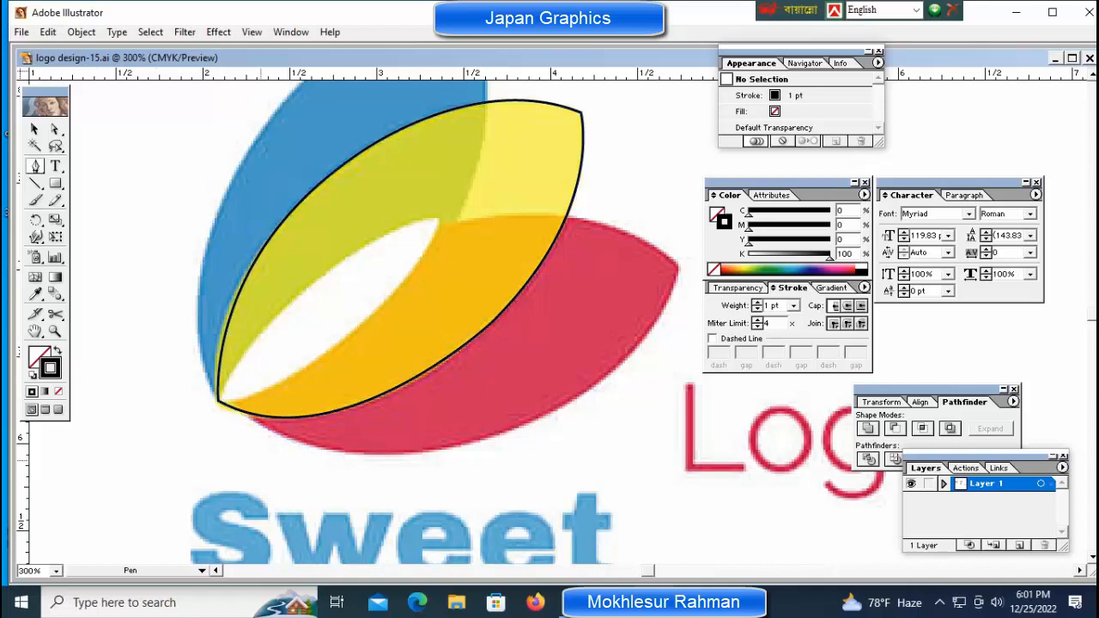
- Copy the traced yellow leaf outline and paste a duplicate of it
key(ctrl)
key(ctrl+minus)
key(ctrl+minus)
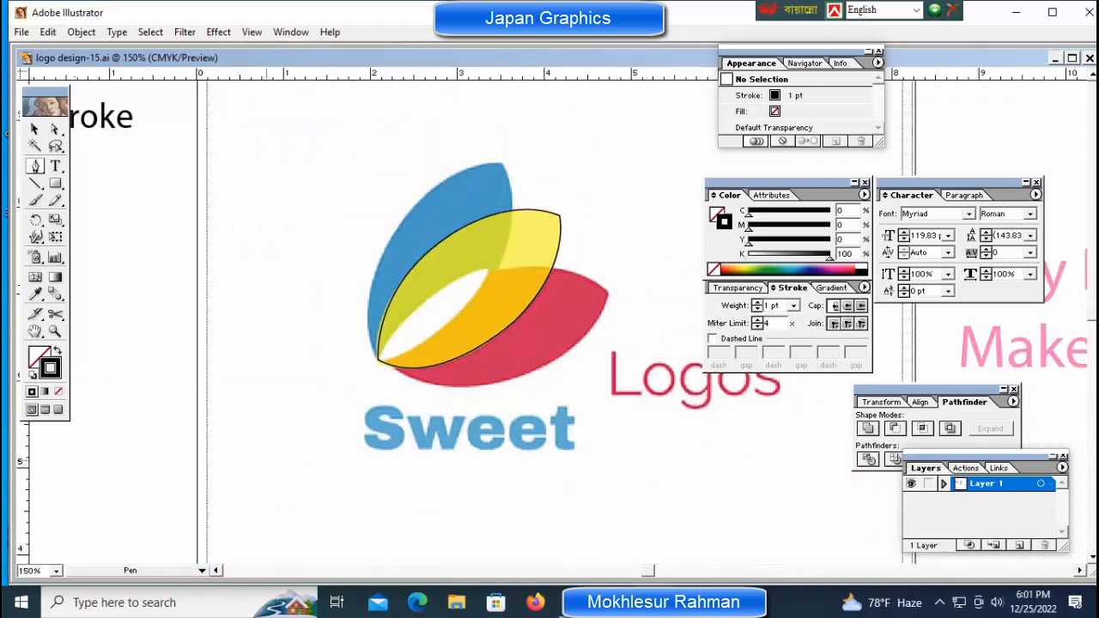
key(v)
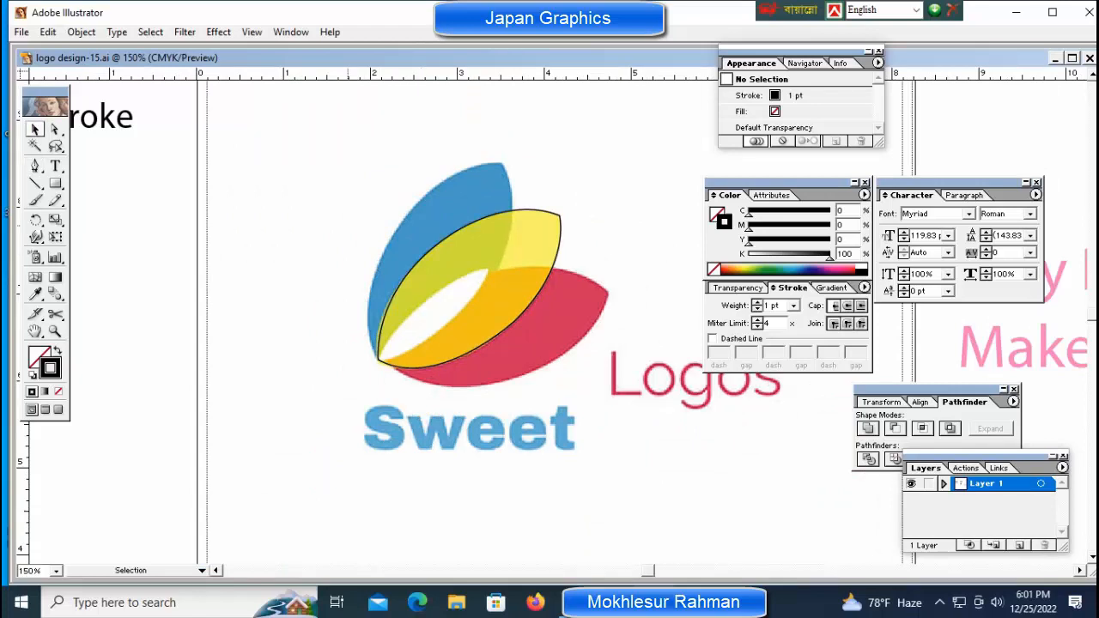
click(541, 293)
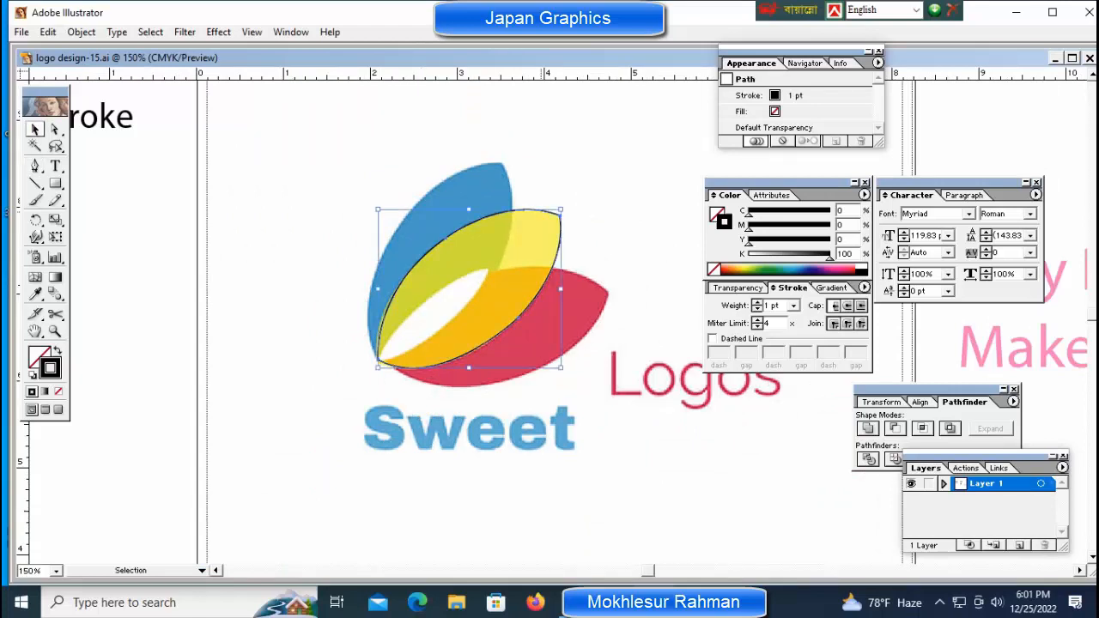
click(47, 32)
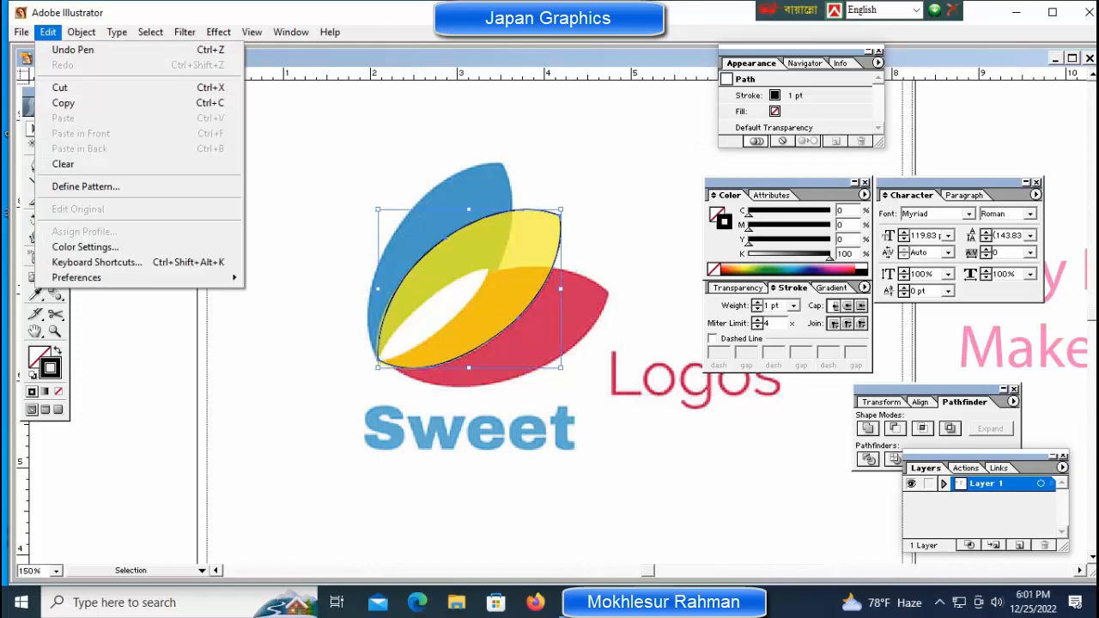
click(63, 102)
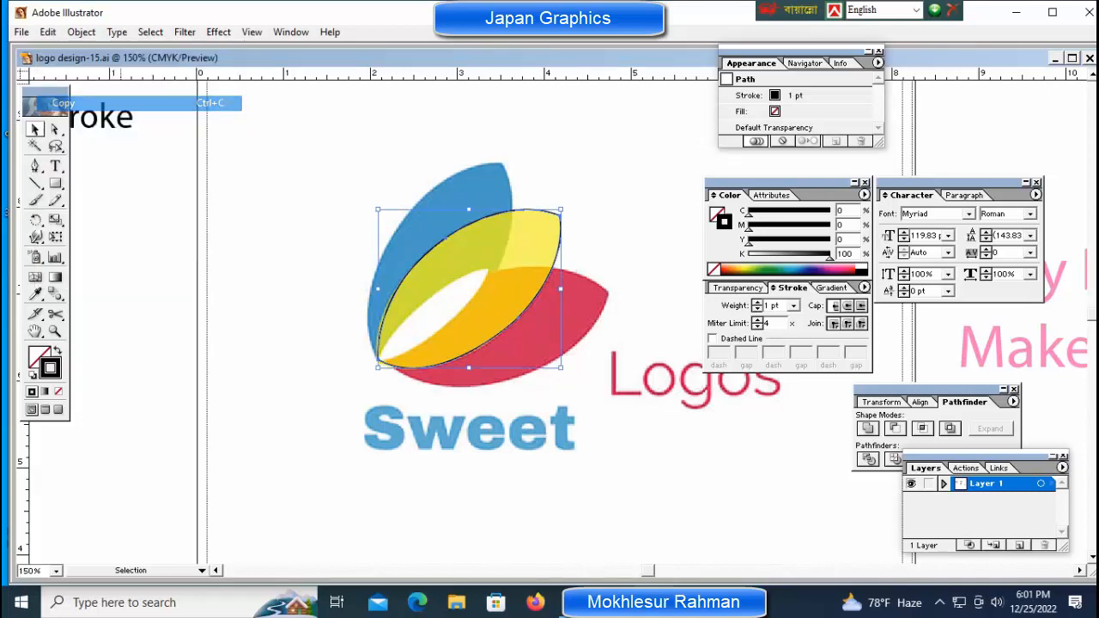
click(289, 270)
click(47, 32)
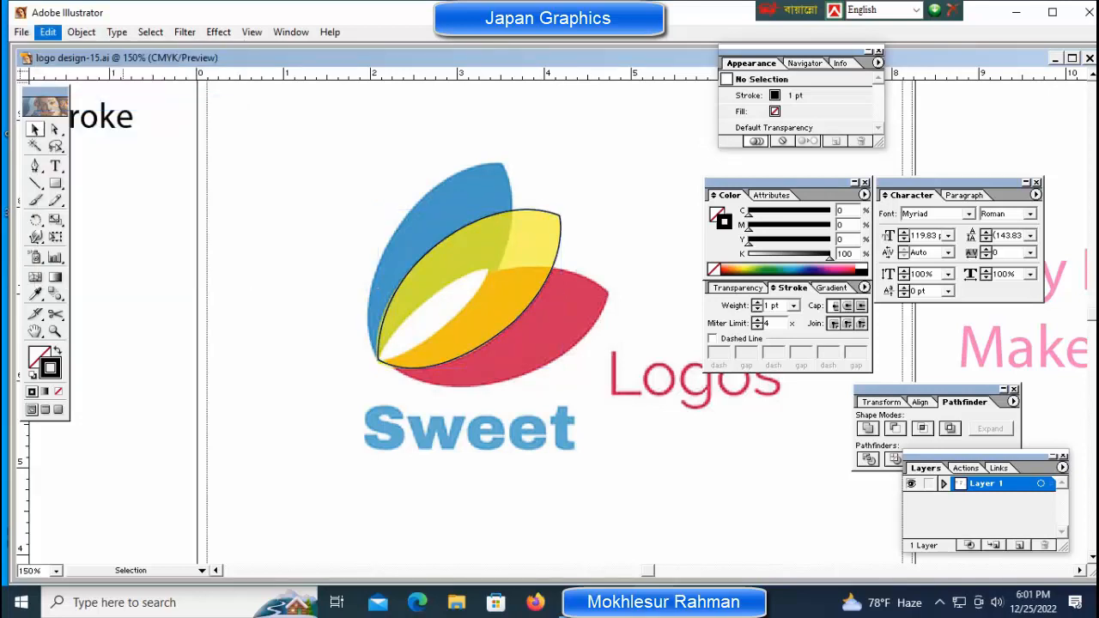
click(64, 117)
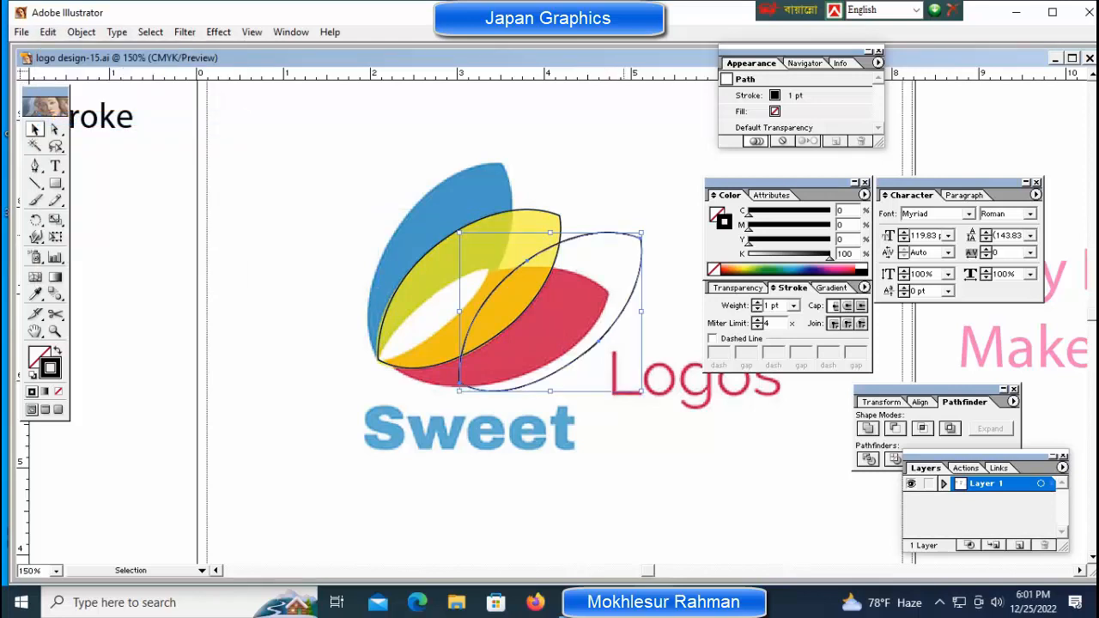
- Move the pasted outline over the blue leaf and rotate it counterclockwise to follow the leaf's shape
drag(622, 308, 537, 282)
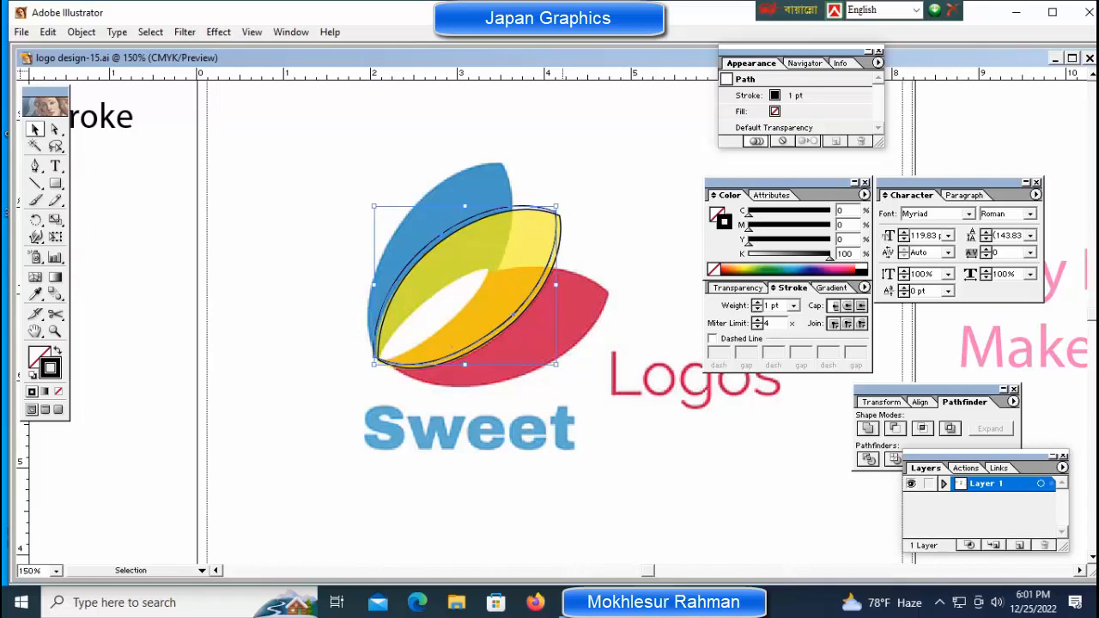
drag(562, 206, 521, 164)
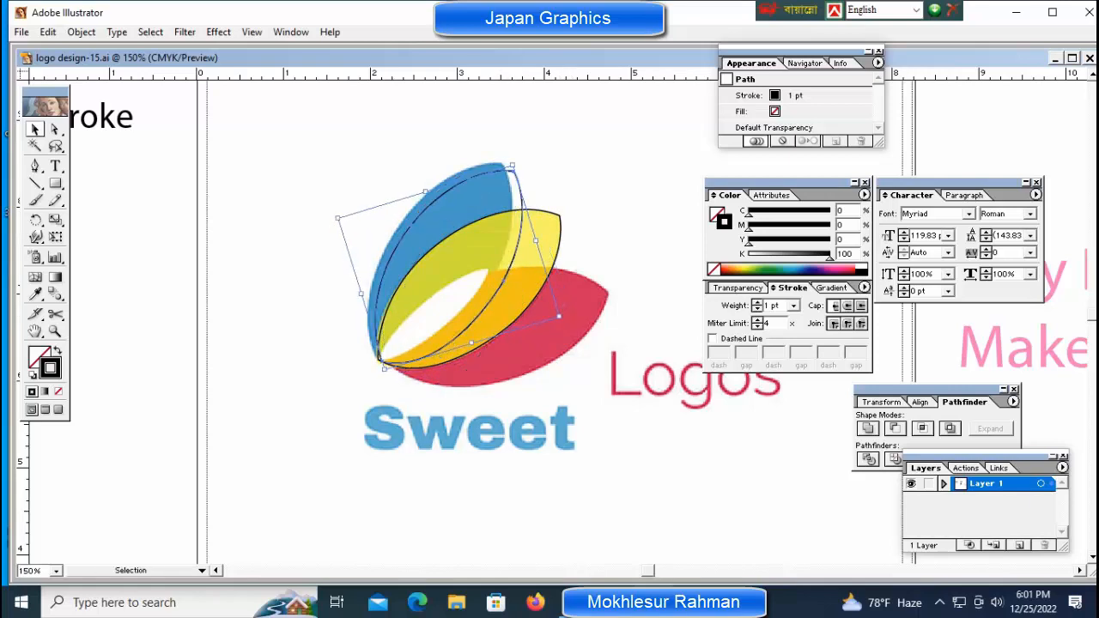
drag(412, 223, 406, 220)
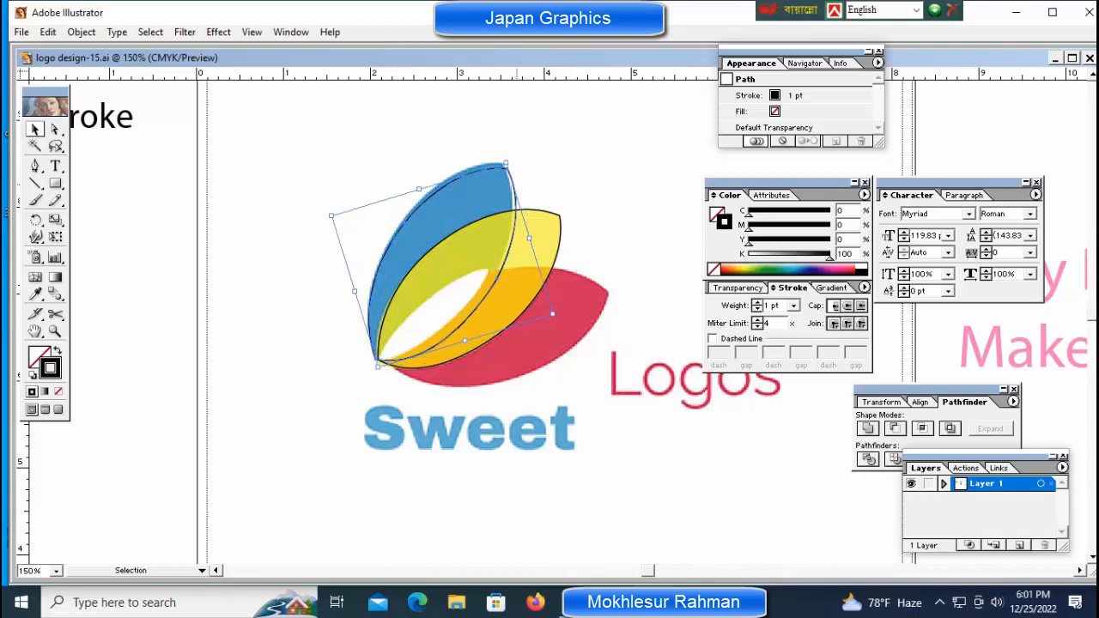
drag(512, 159, 506, 155)
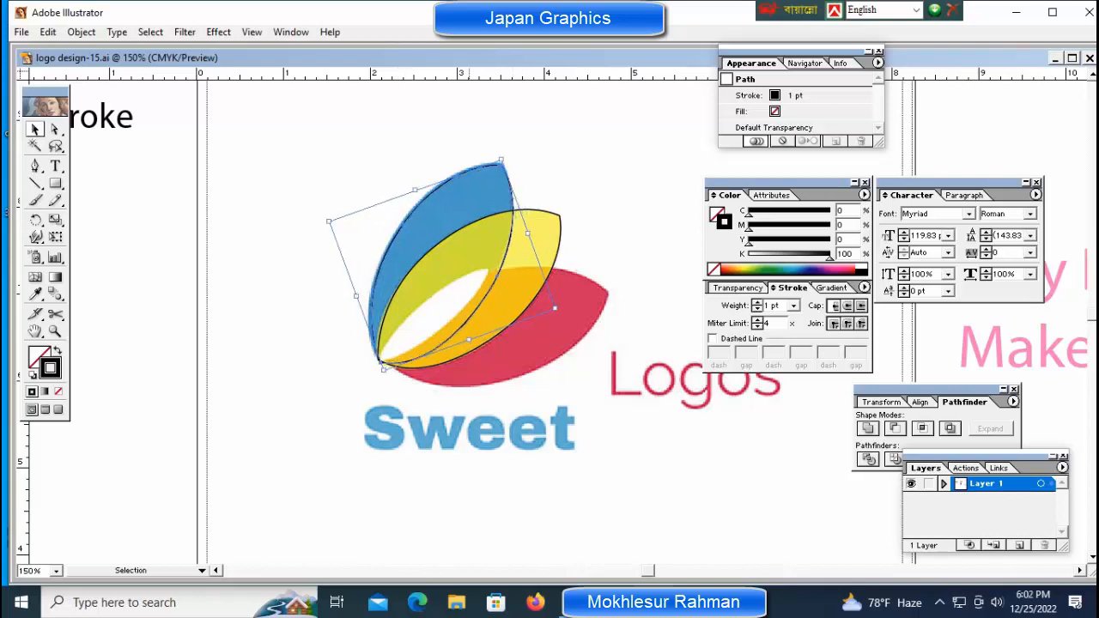
mouse_move(443, 183)
mouse_down()
mouse_move(438, 174)
mouse_move(447, 192)
mouse_up()
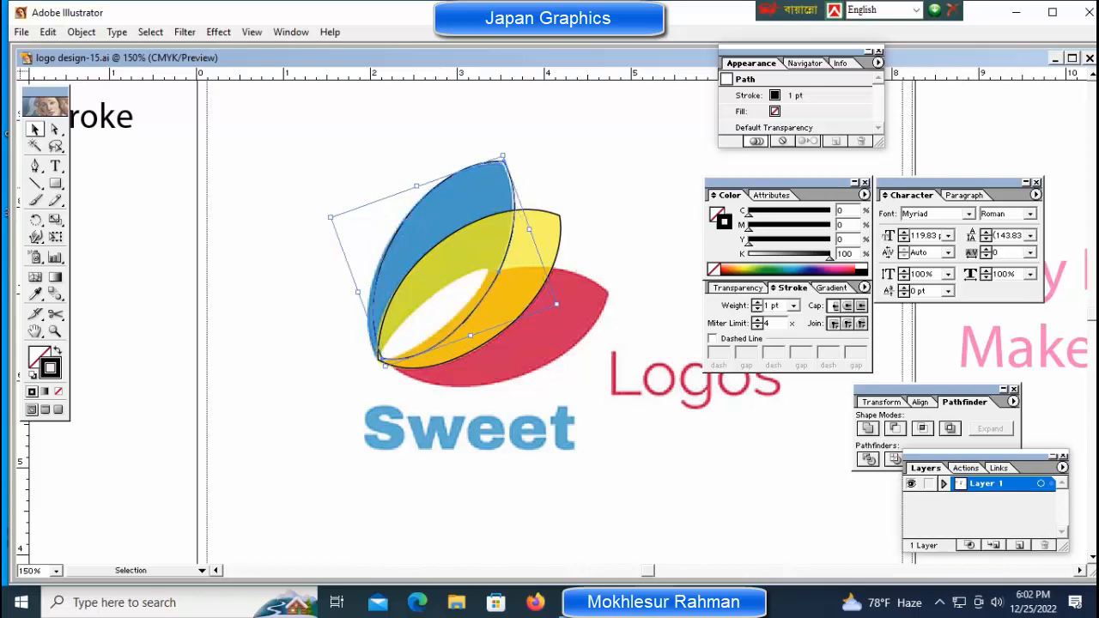
key(ctrl+shift+a)
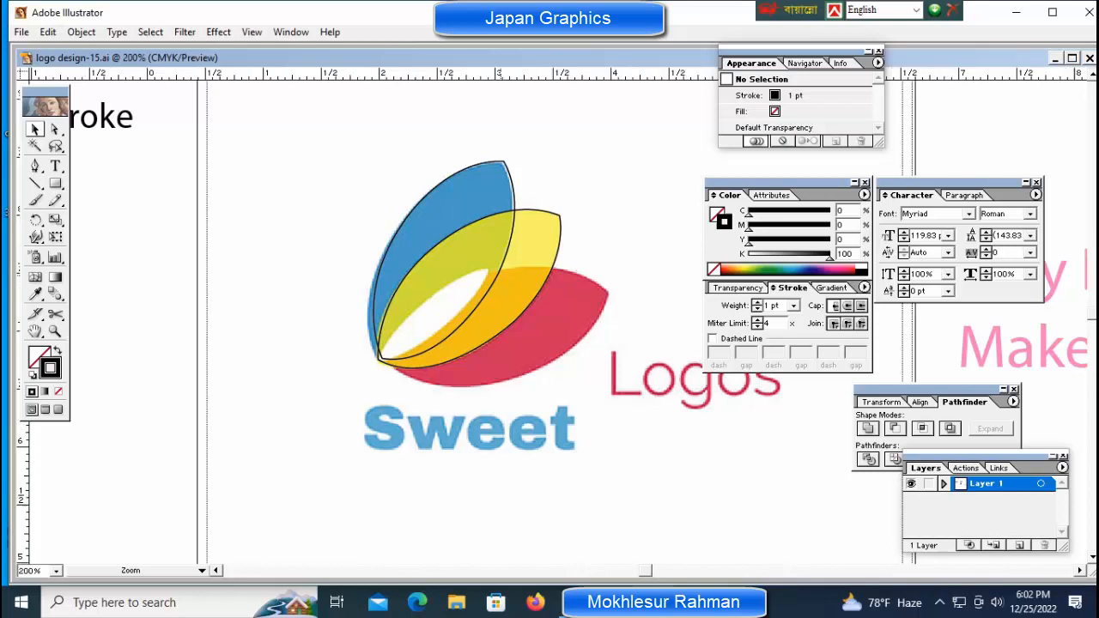
- Fine-tune the position and rotation of the outline over the blue leaf so its base and edges match, and deselect it
key(ctrl+plus)
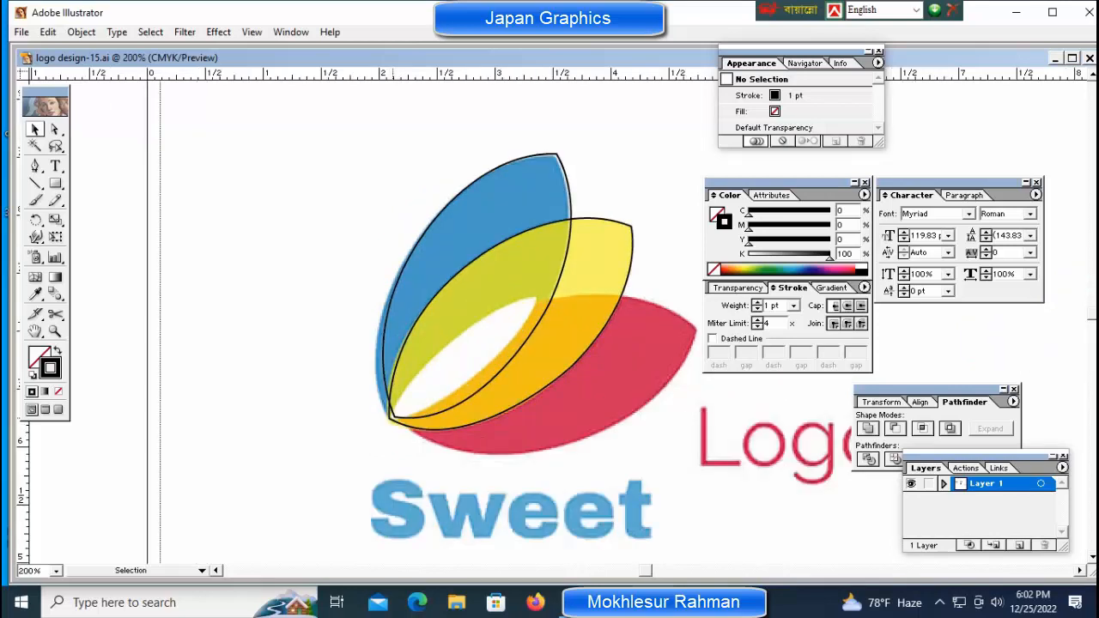
drag(394, 417, 377, 418)
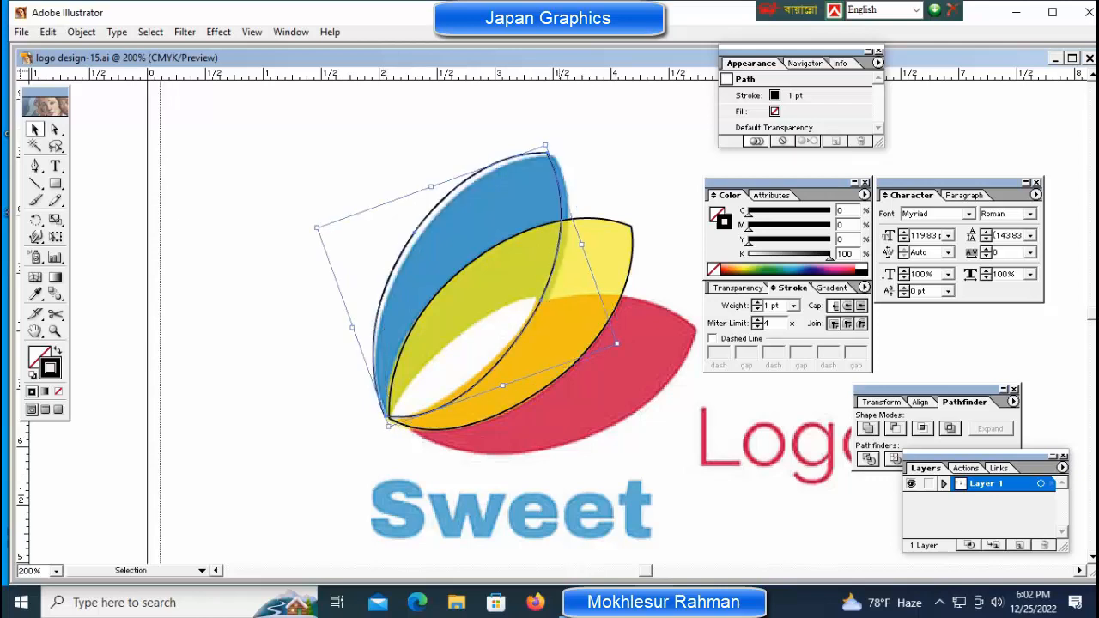
drag(552, 139, 555, 141)
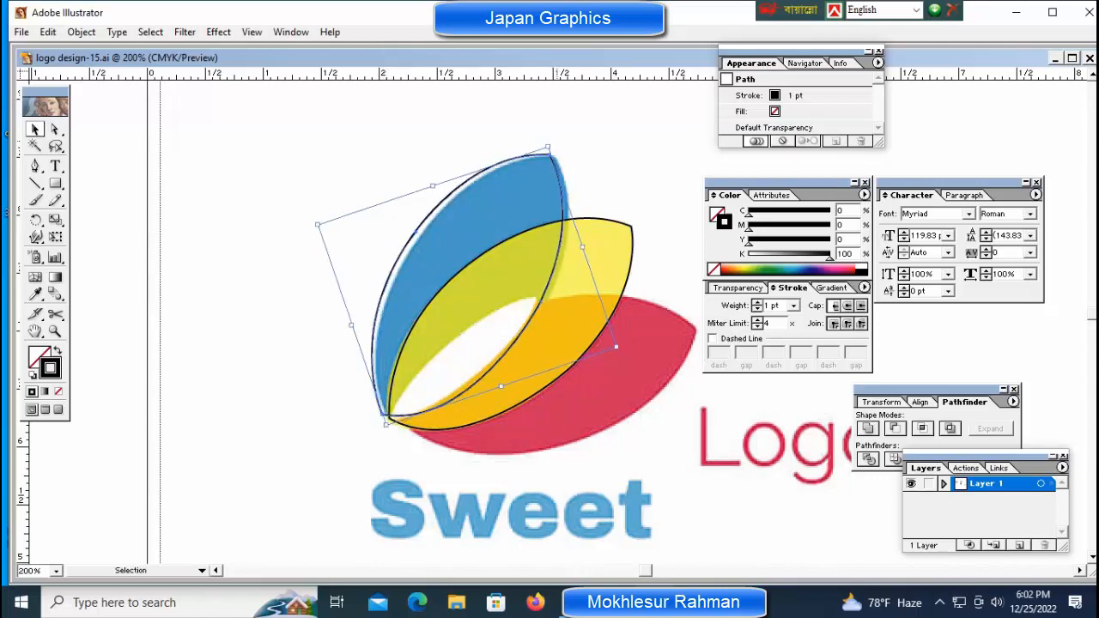
key(Right)
key(Right)
key(Right)
key(Right)
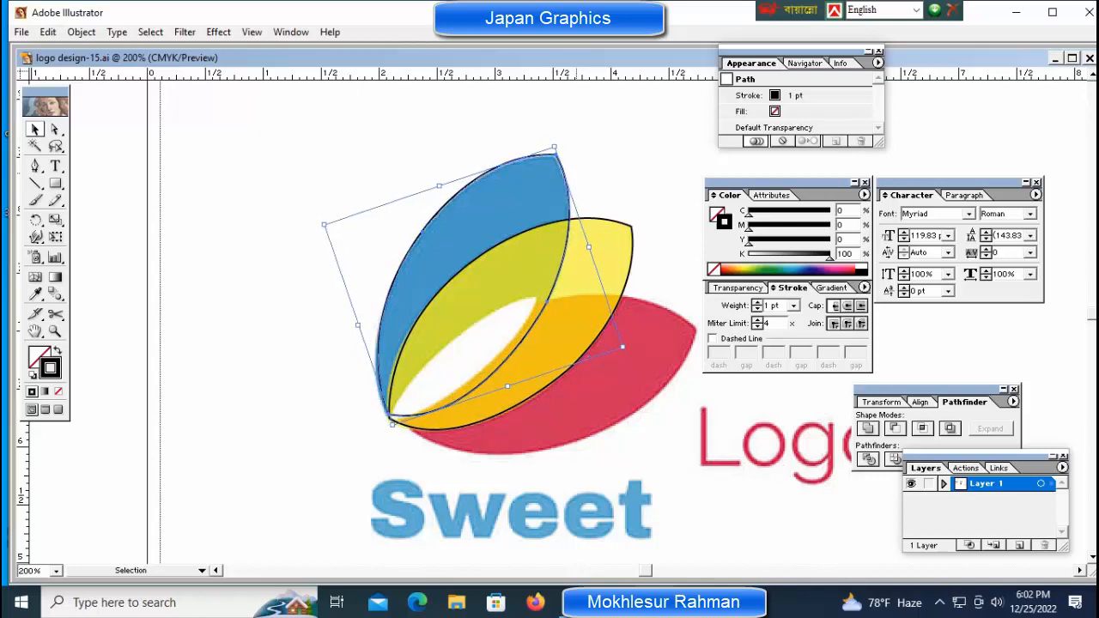
key(ctrl+shift+a)
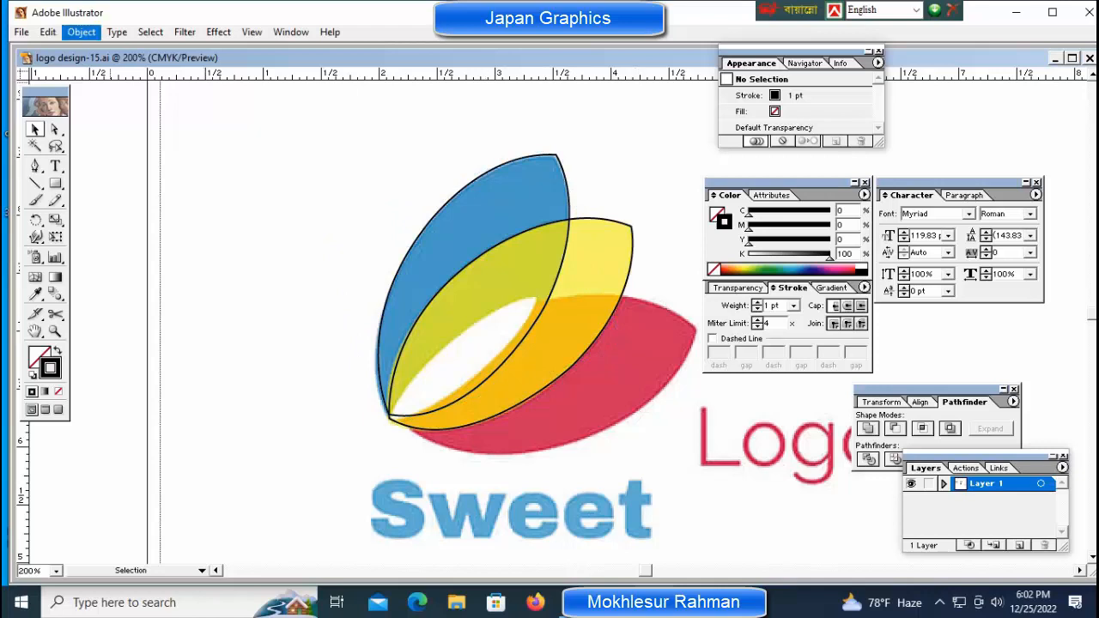
- Paste another copy of the leaf outline, move it onto the red leaf and rotate it clockwise to follow that leaf
click(48, 32)
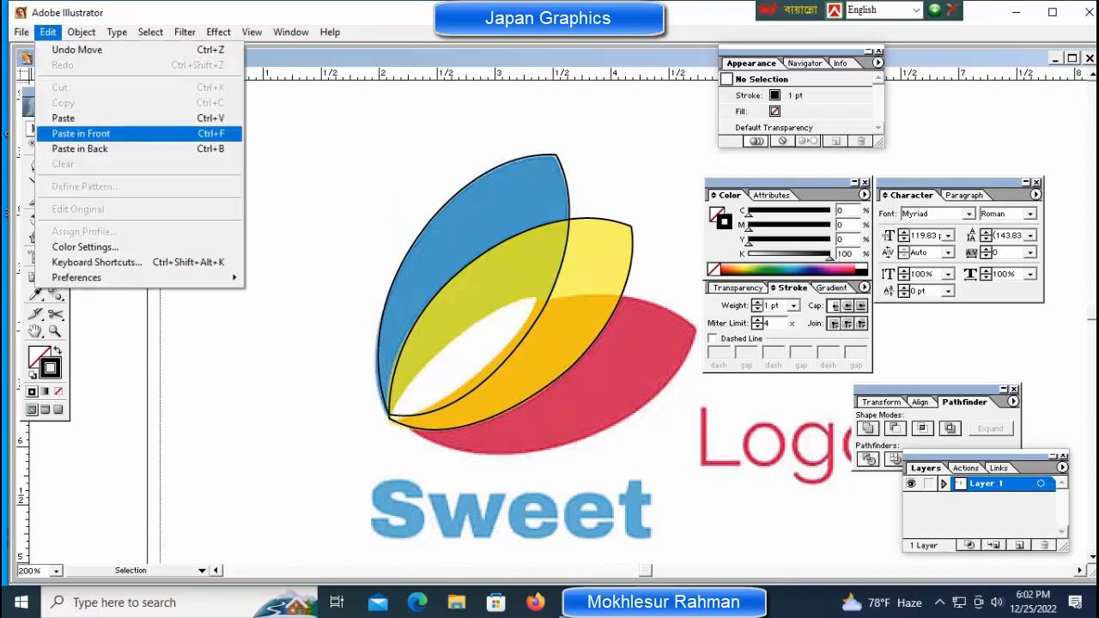
click(64, 118)
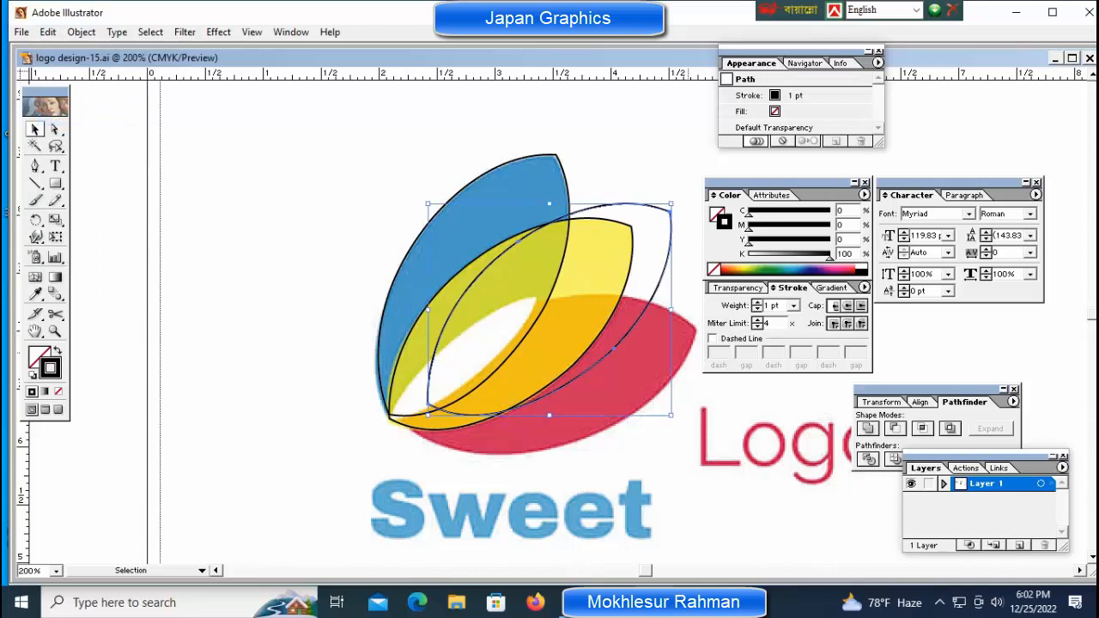
drag(549, 415, 540, 499)
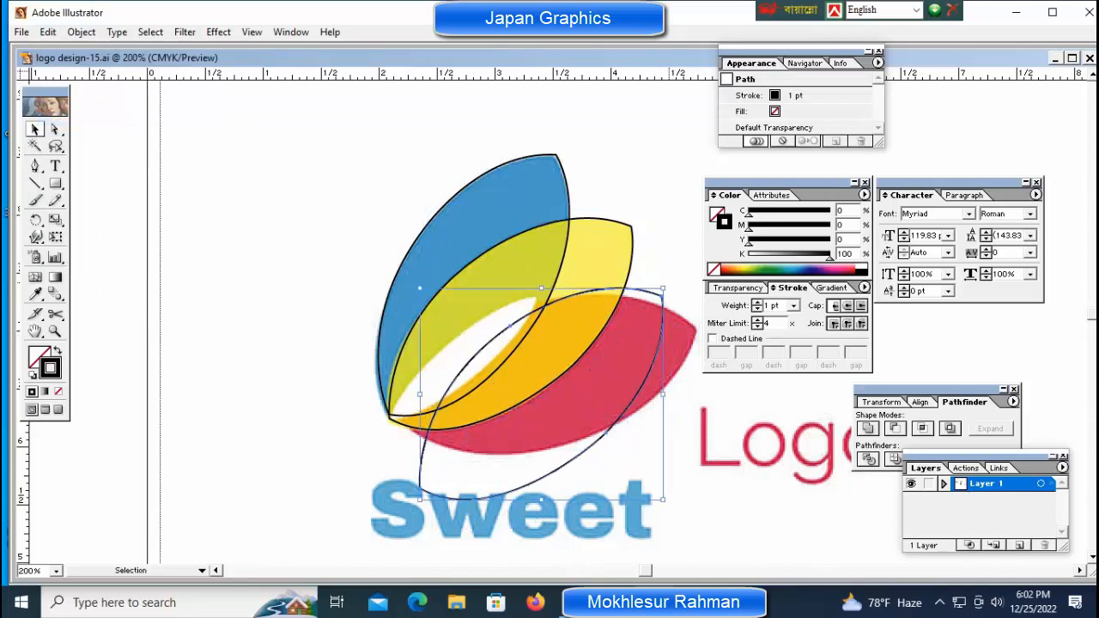
drag(670, 283, 693, 350)
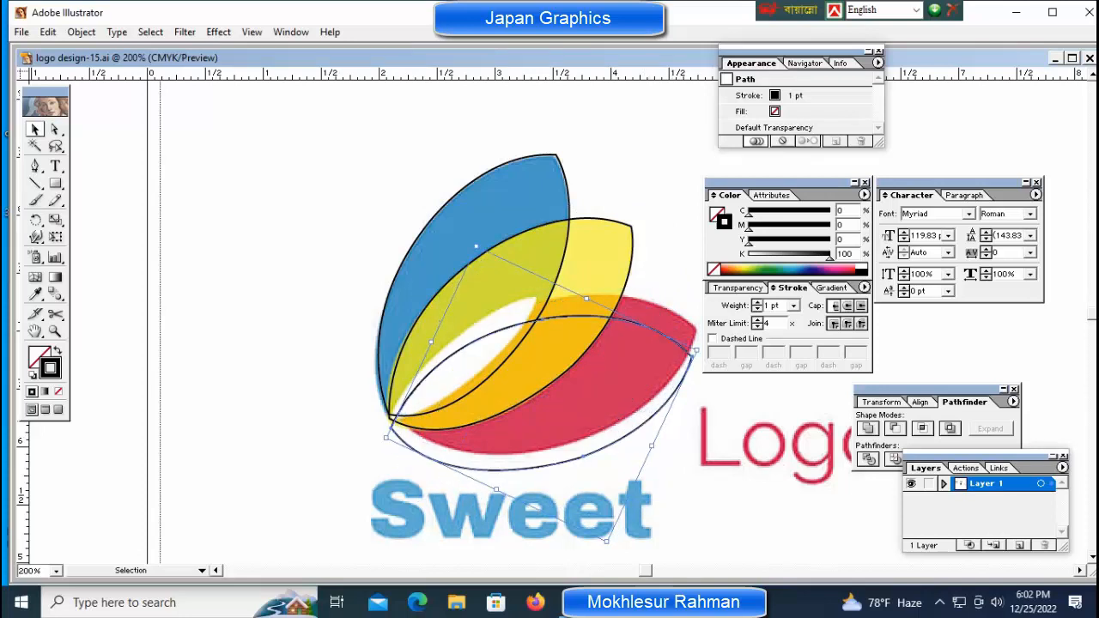
- Shift the pasted outline up onto the red leaf and rotate it slightly counterclockwise so its tip meets the leaf's tip
key(space)
drag(675, 521, 499, 364)
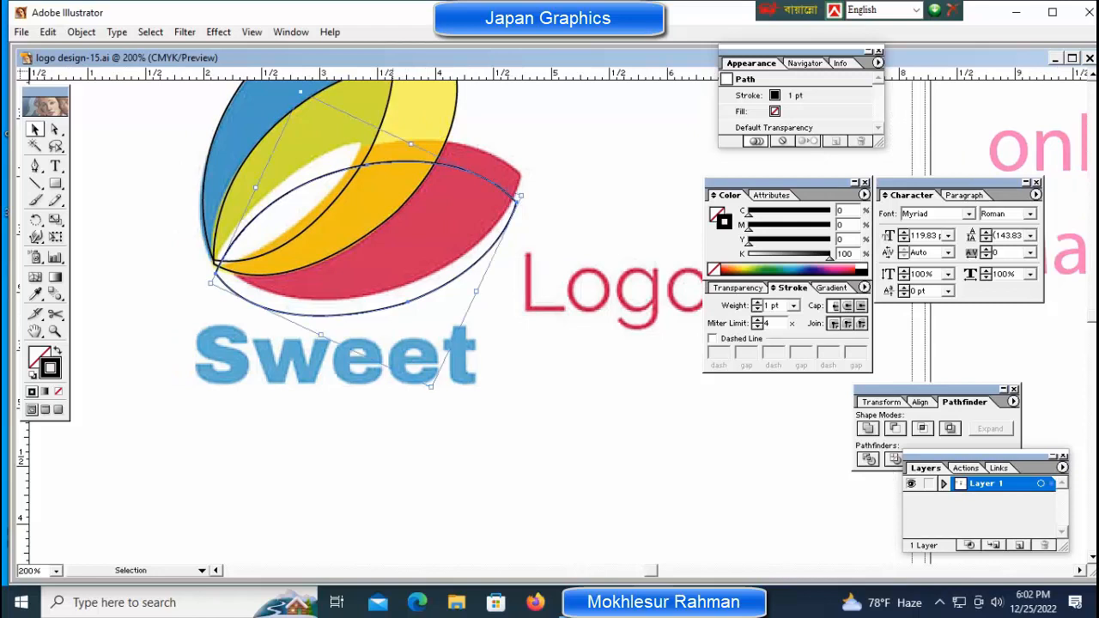
drag(427, 296, 431, 269)
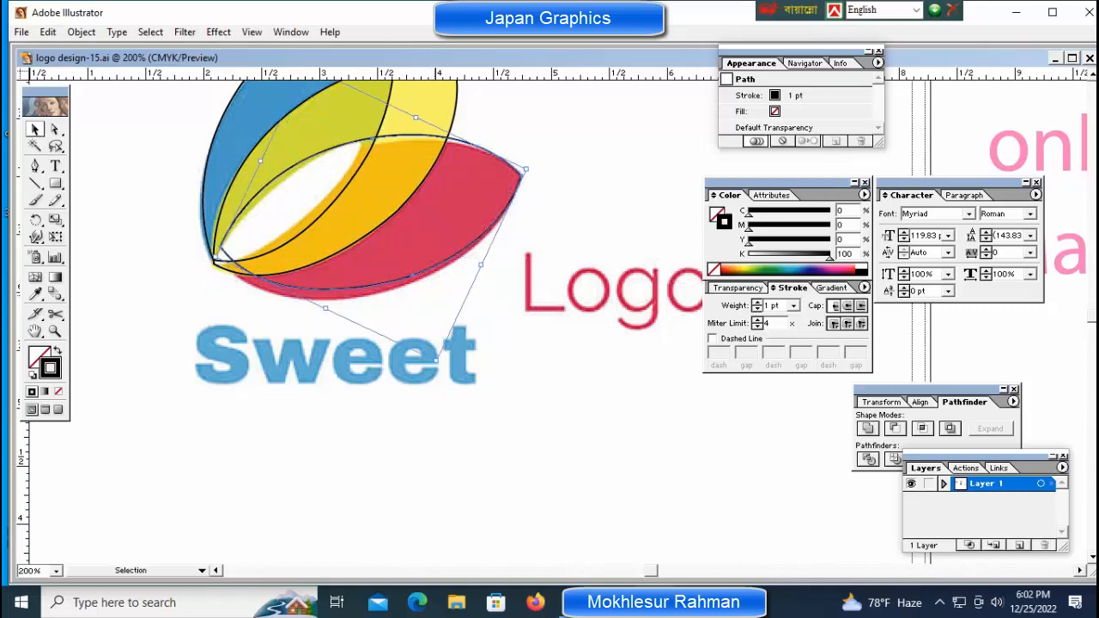
key(Down)
key(Down)
key(Down)
key(Down)
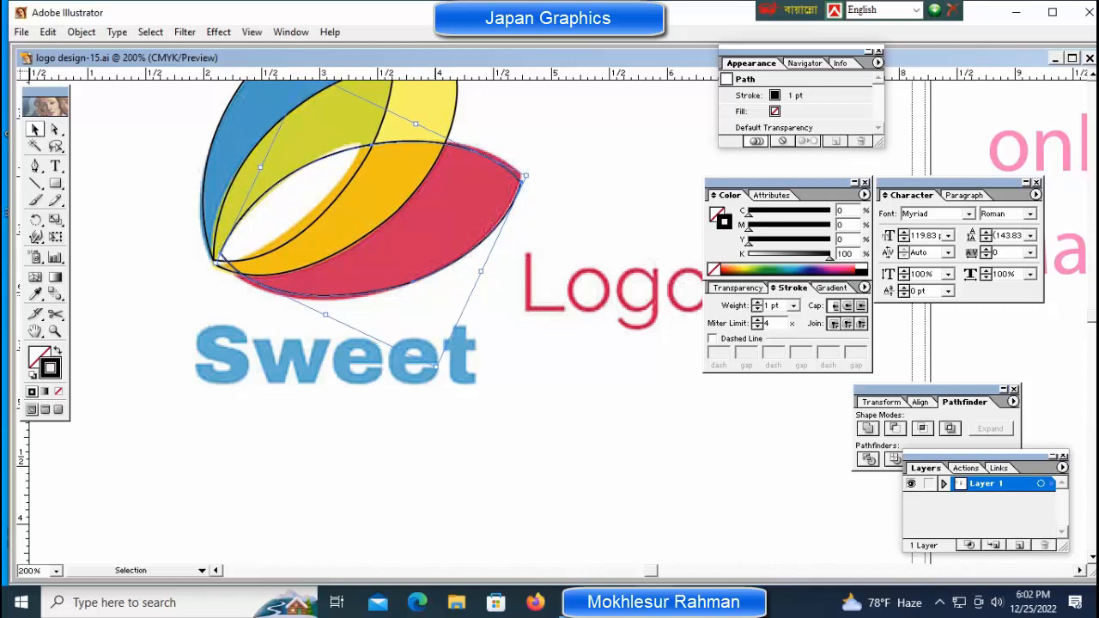
drag(533, 178, 531, 167)
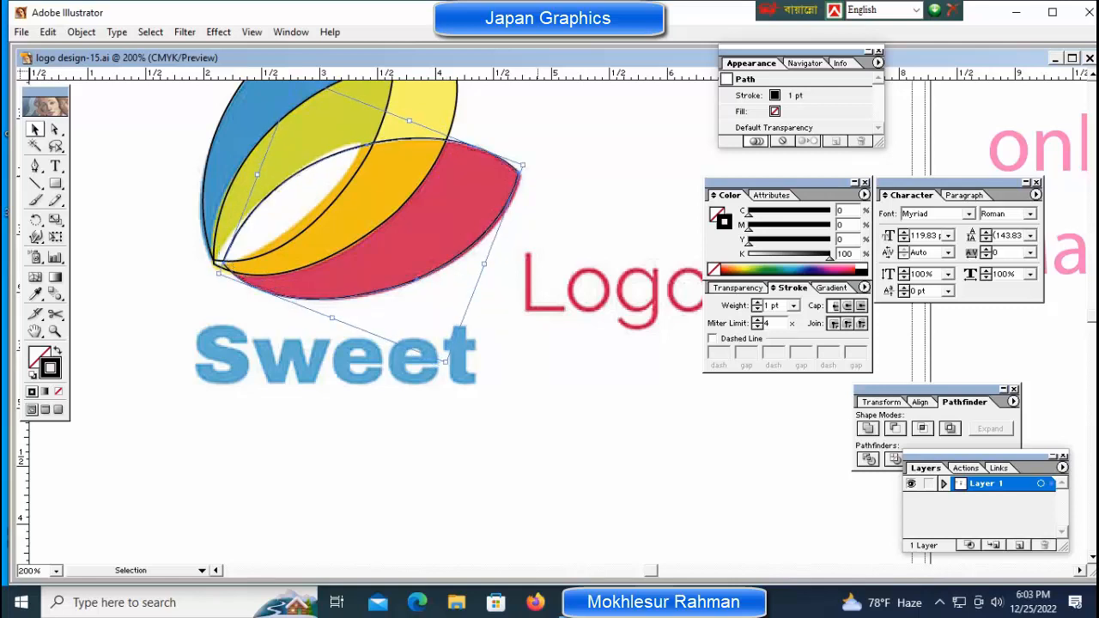
- Nudge the outline in small increments until its edges match the red leaf, and deselect it
key(Down)
key(Down)
key(Down)
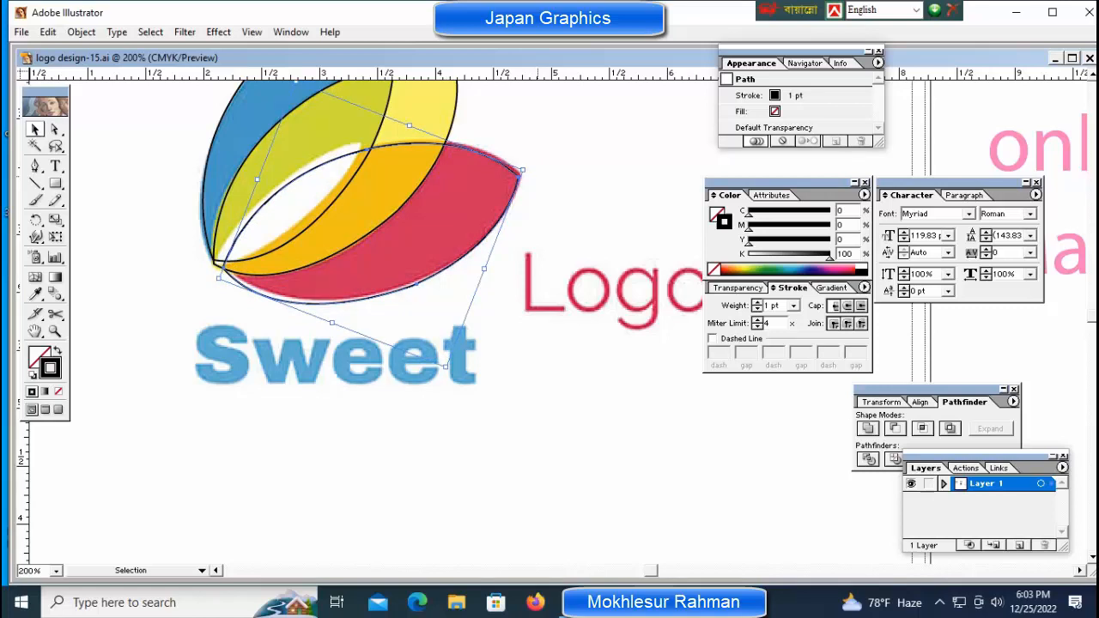
key(Up)
key(Up)
key(Up)
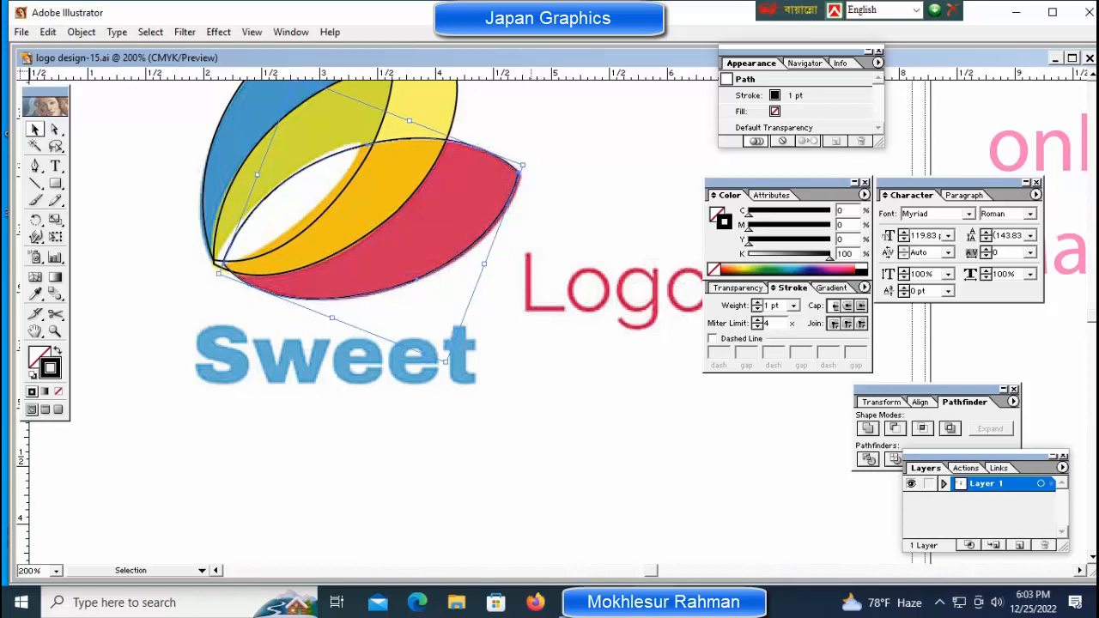
key(Down)
key(Down)
key(Down)
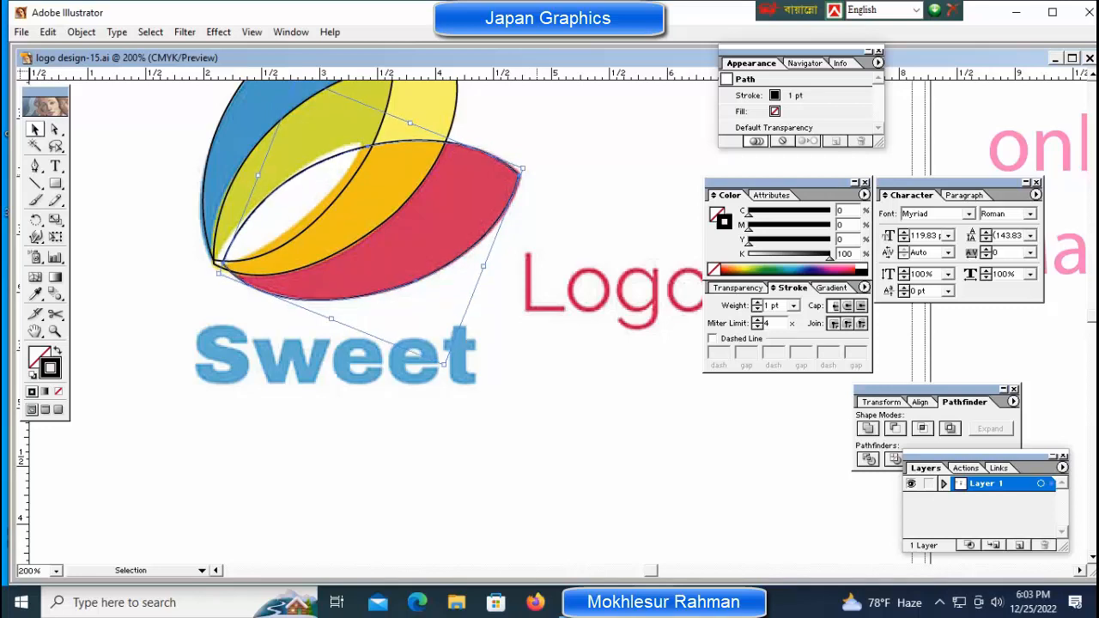
key(Right)
key(Right)
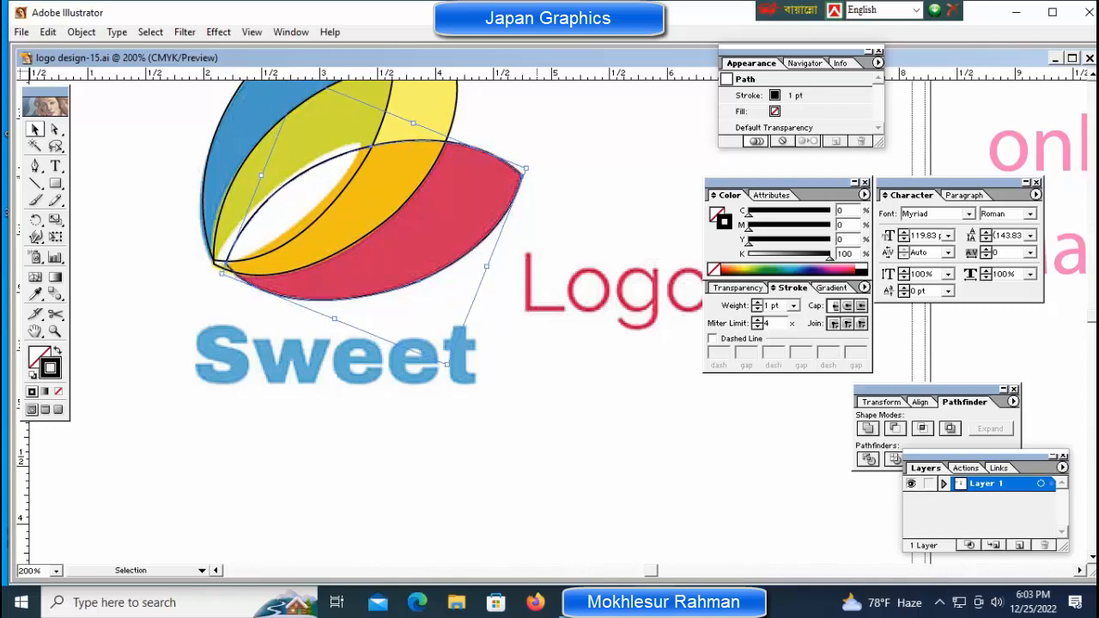
key(Up)
key(ctrl+shift+a)
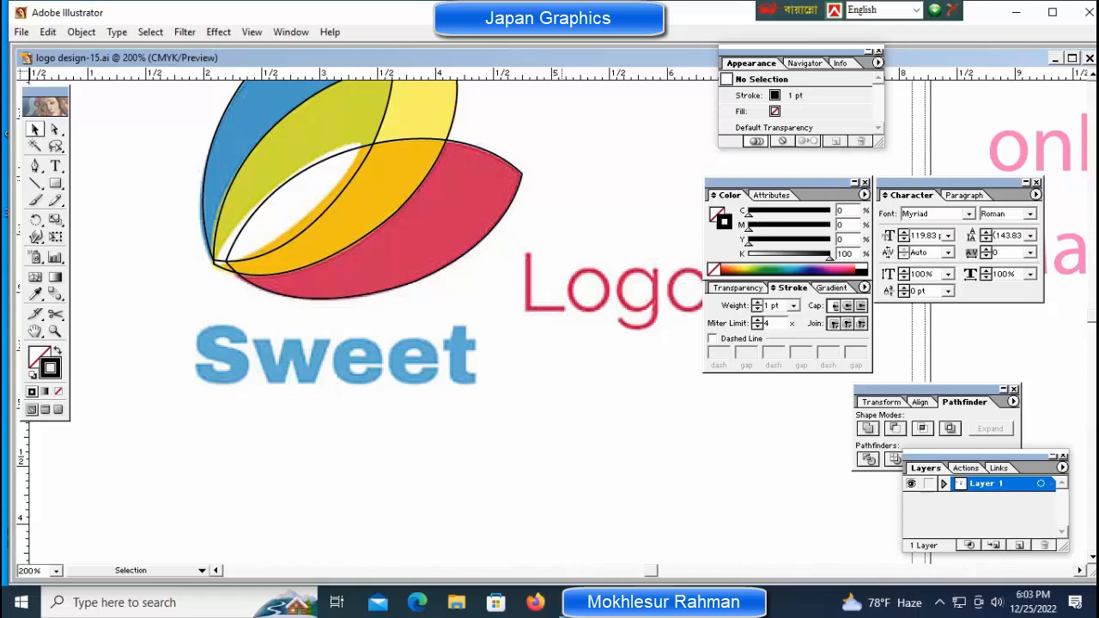
- Select the three leaf outlines together and lock them
key(ctrl+minus)
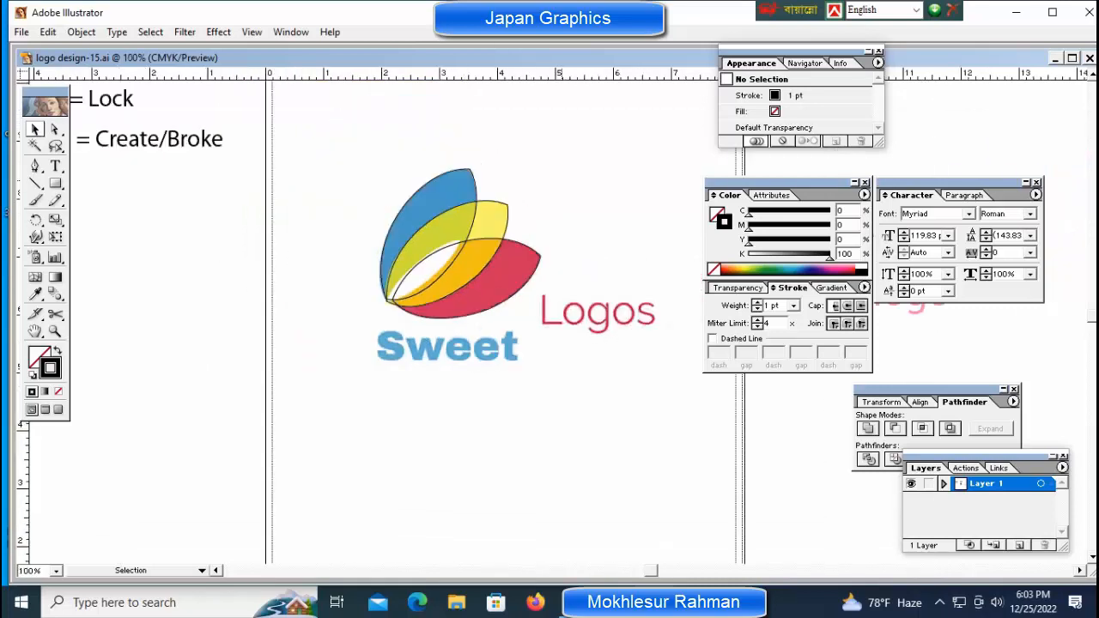
drag(481, 276, 326, 276)
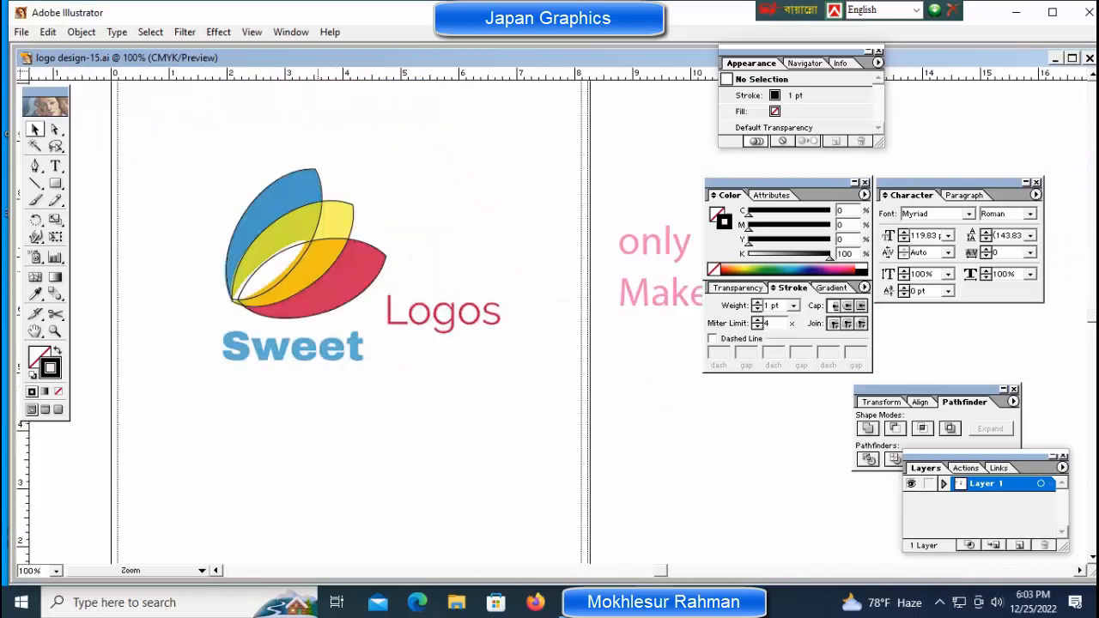
ctrl+click(326, 276)
ctrl+click(557, 286)
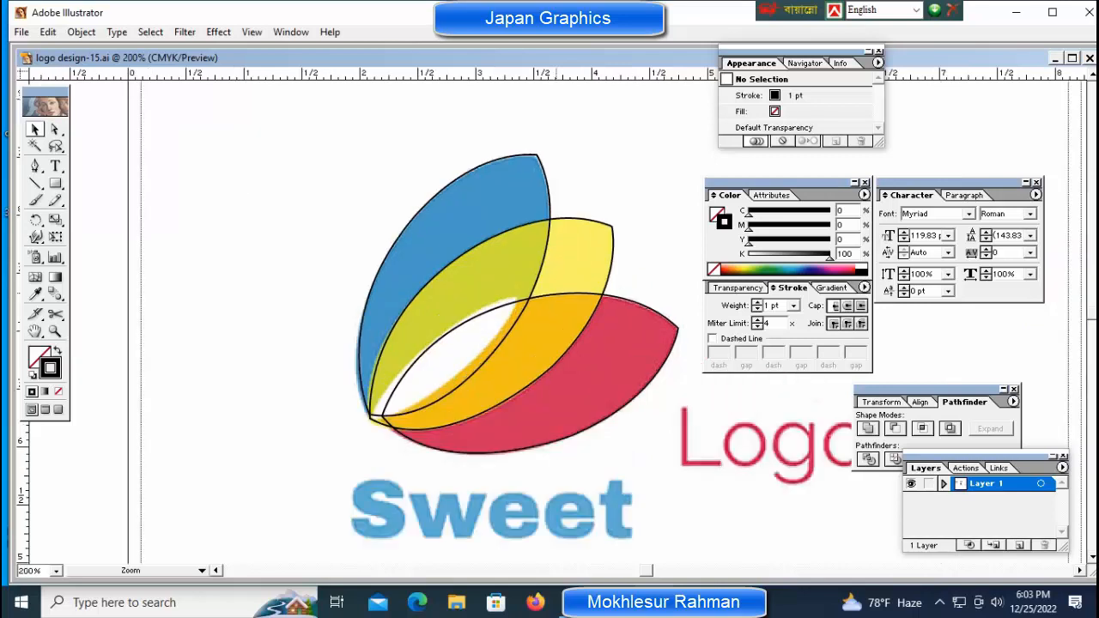
ctrl+click(557, 262)
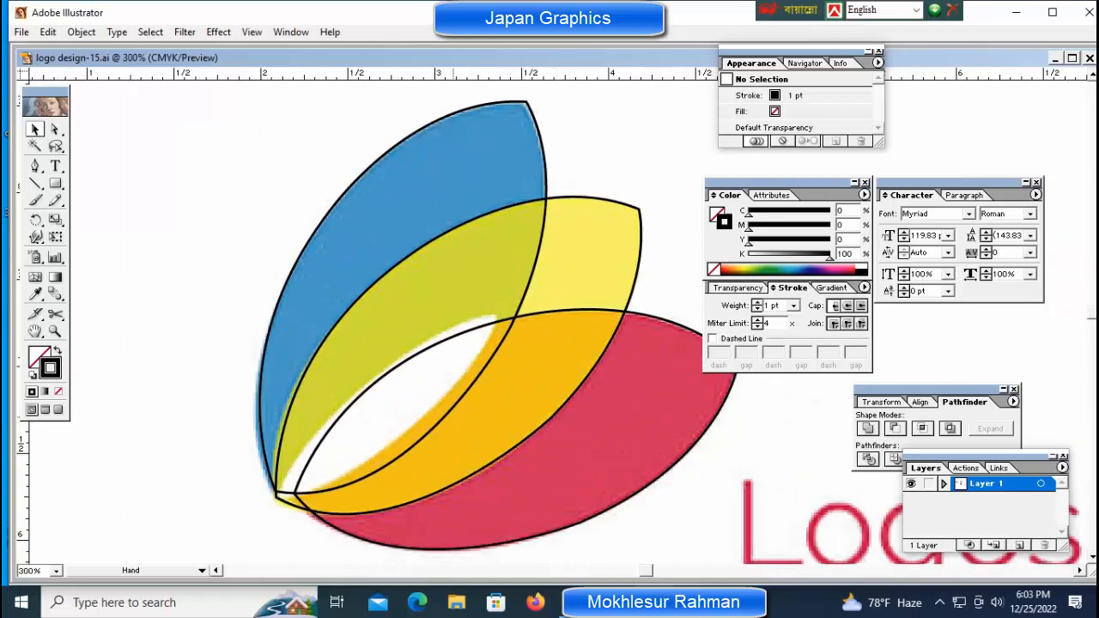
drag(225, 169, 568, 492)
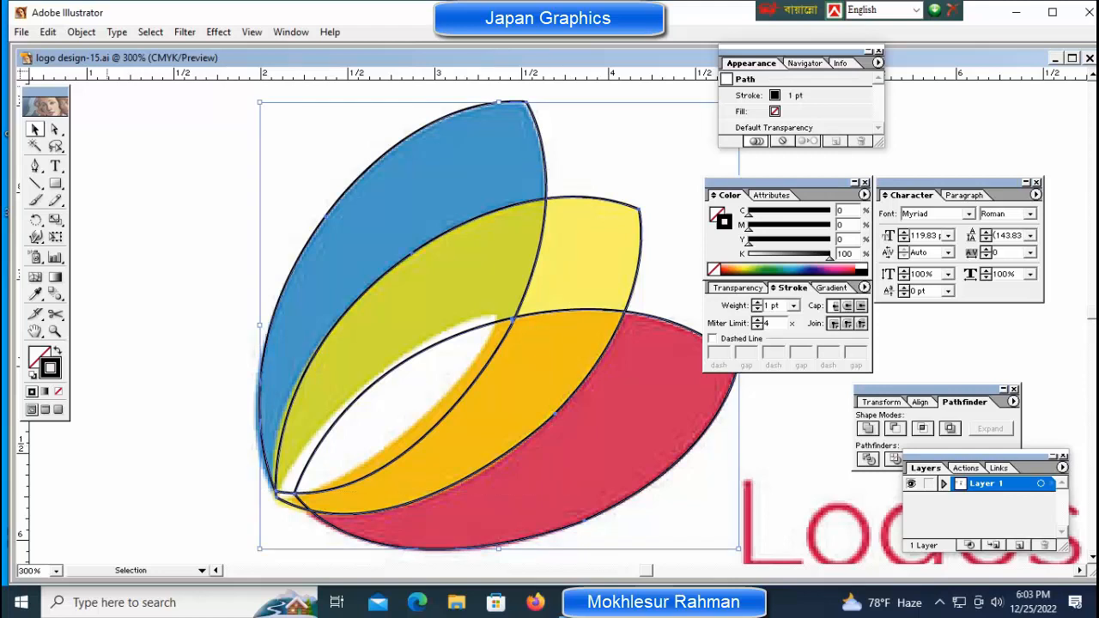
click(82, 31)
mouse_move(90, 118)
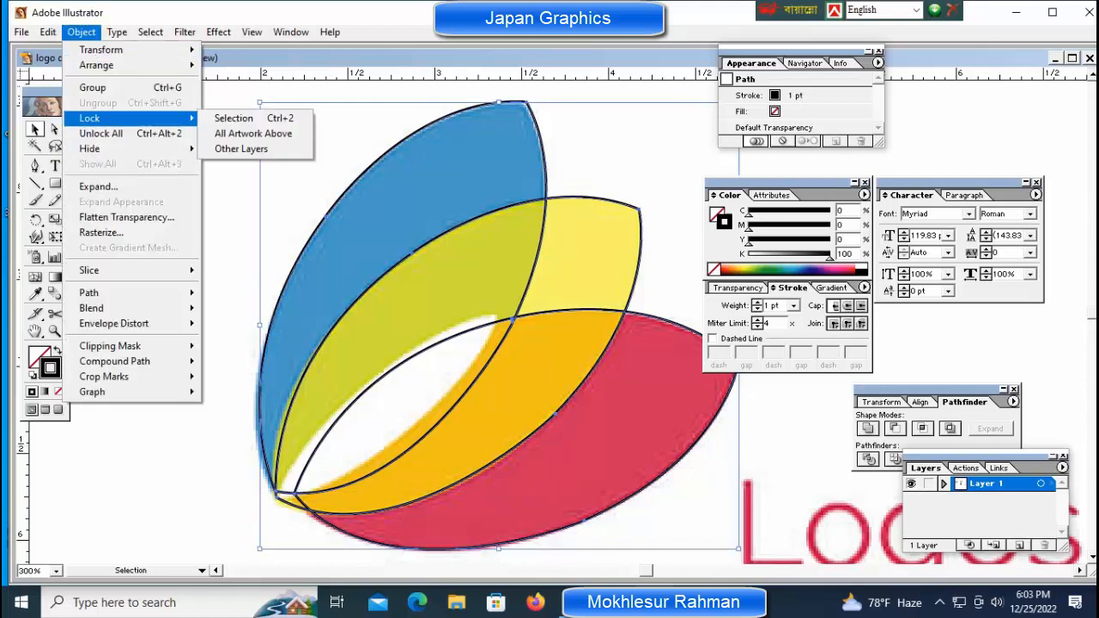
click(234, 118)
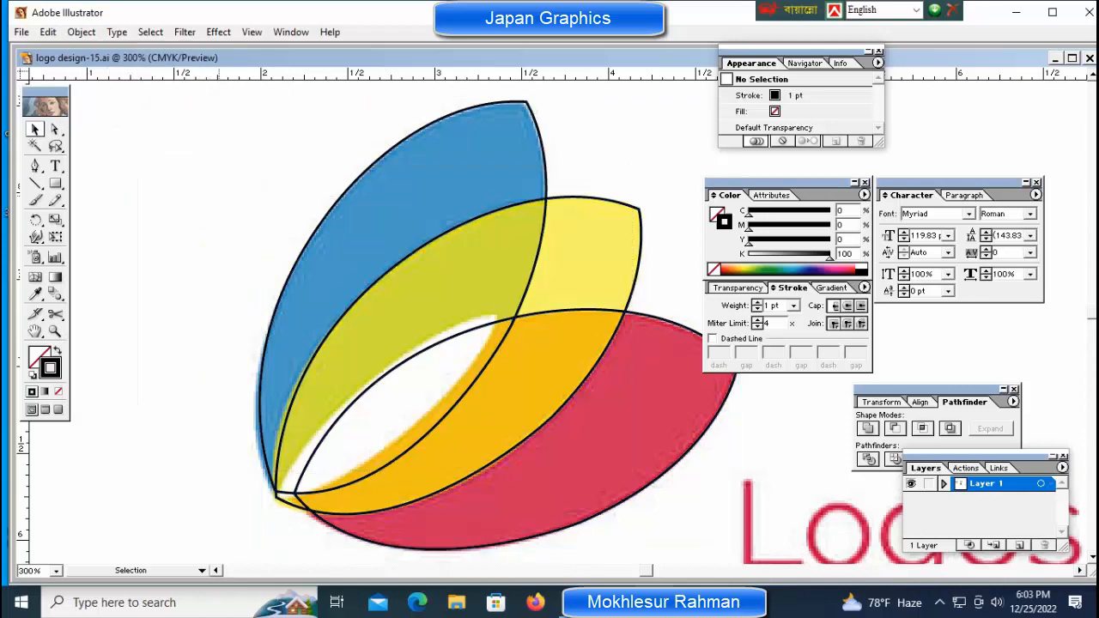
- Trace the white inner leaf shape with the Pen tool as a closed path of two curved segments and deselect it
key(space)
drag(416, 343, 396, 229)
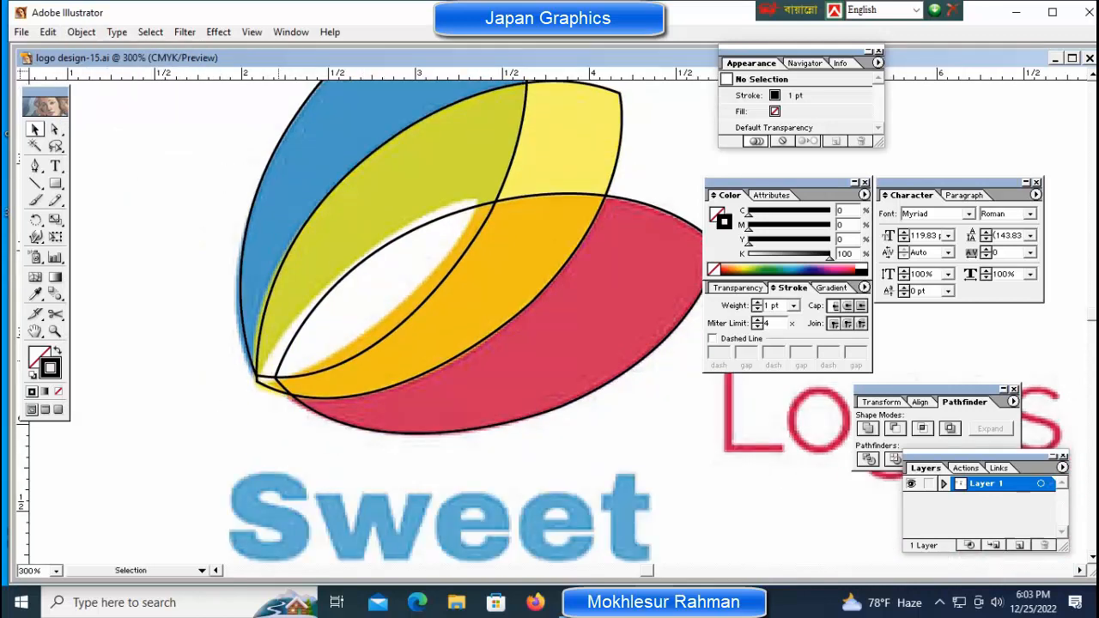
key(p)
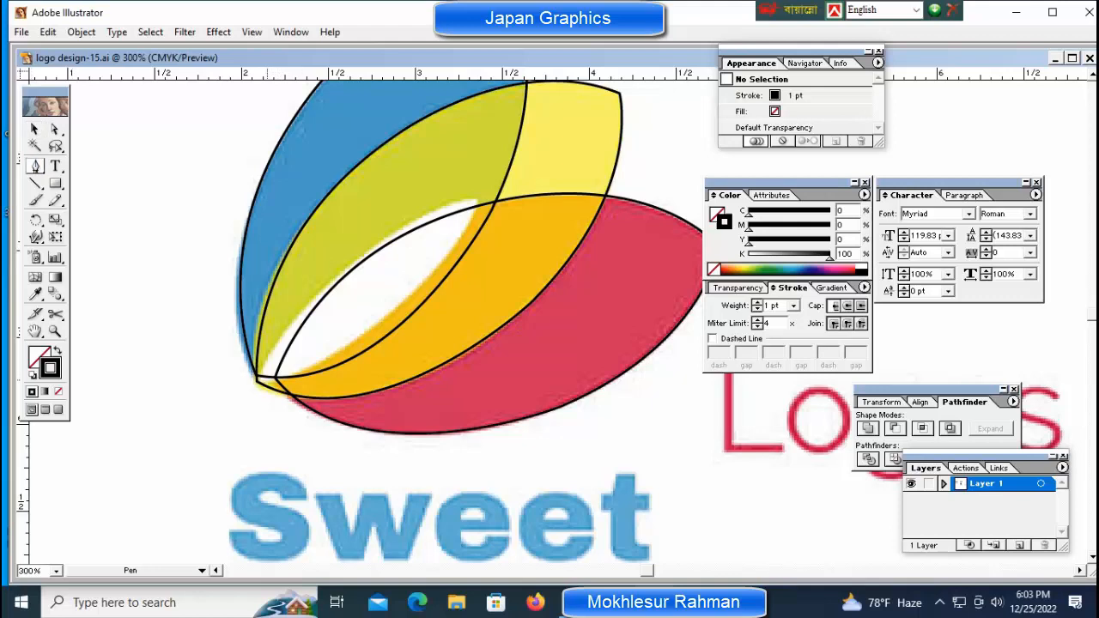
click(259, 378)
drag(479, 201, 618, 183)
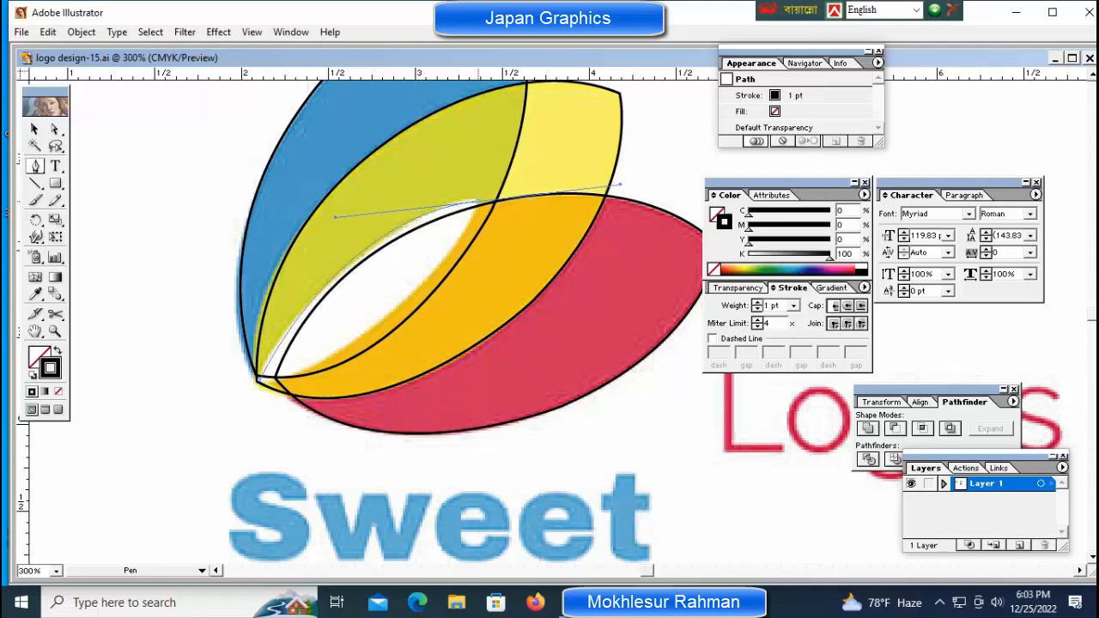
alt+click(478, 201)
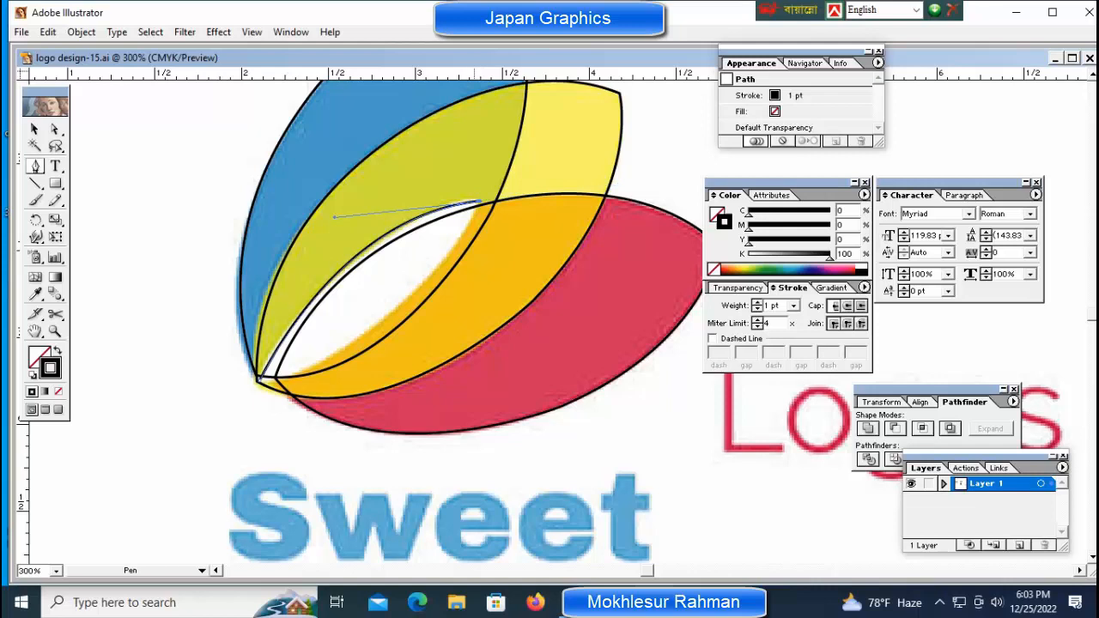
mouse_move(260, 379)
mouse_down()
mouse_move(82, 431)
mouse_move(93, 429)
mouse_up()
ctrl+click(128, 433)
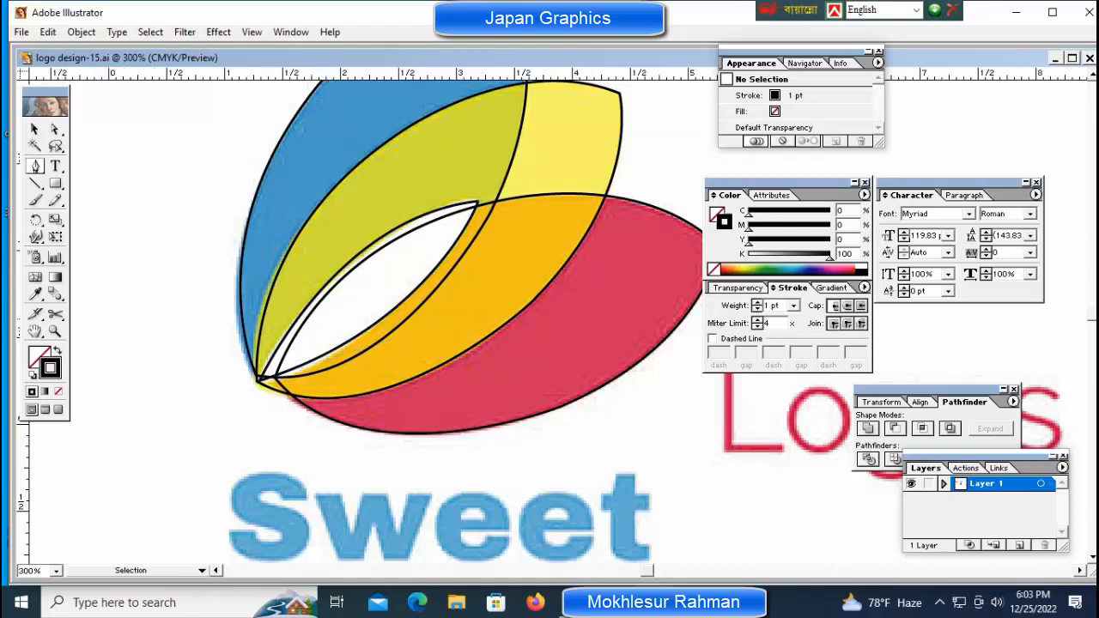
- Add the point text "Sweet" in the empty area below the logo's blue "Sweet" wordmark
key(ctrl+1)
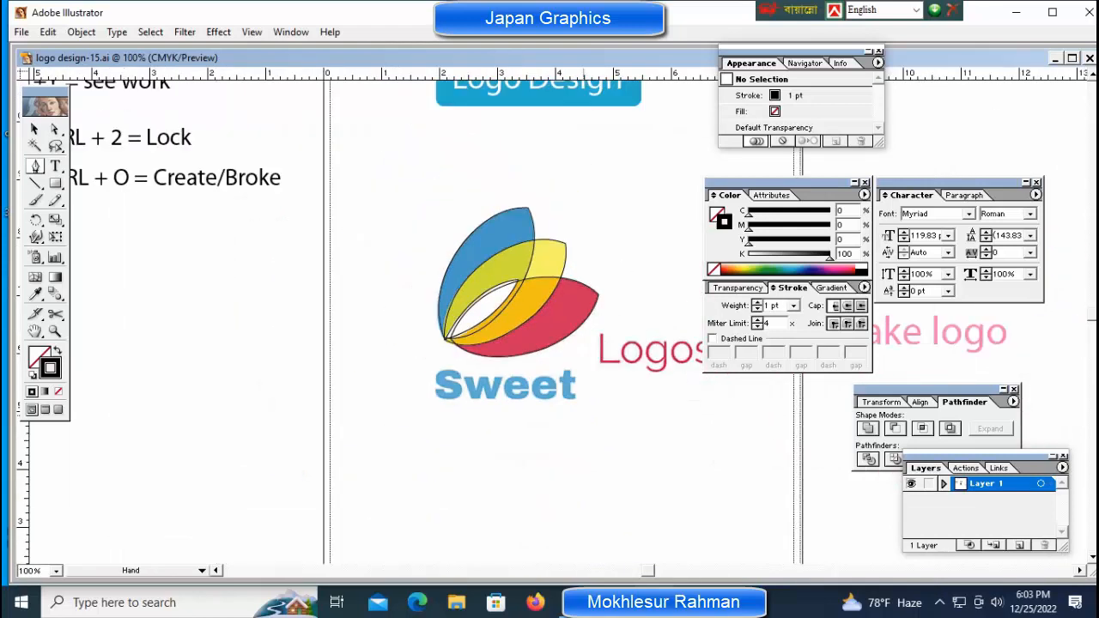
drag(584, 343, 468, 267)
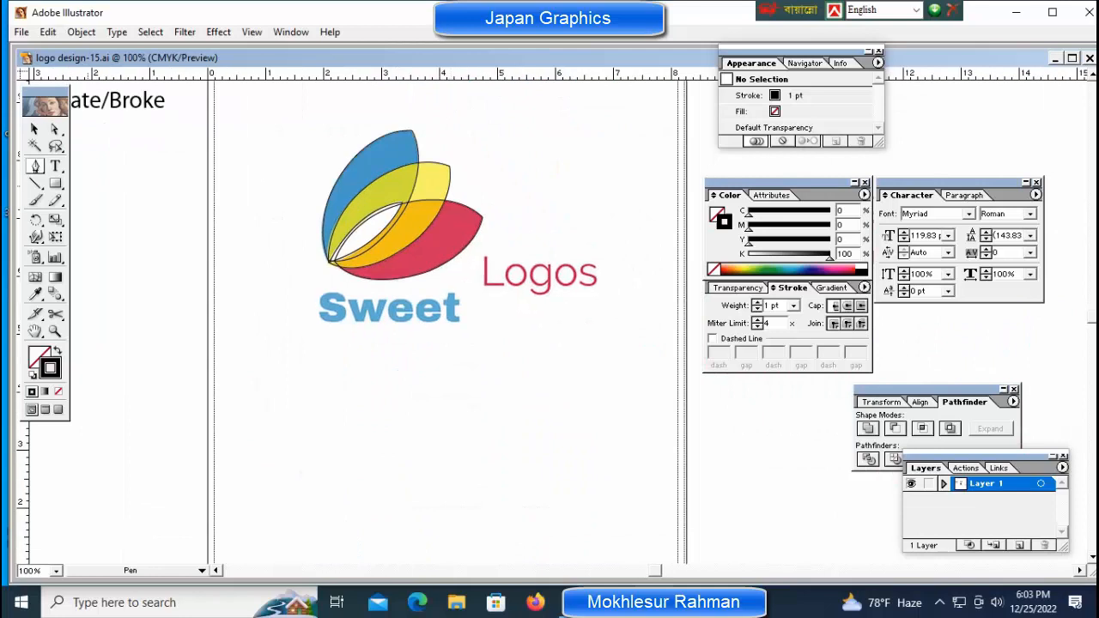
key(t)
click(328, 403)
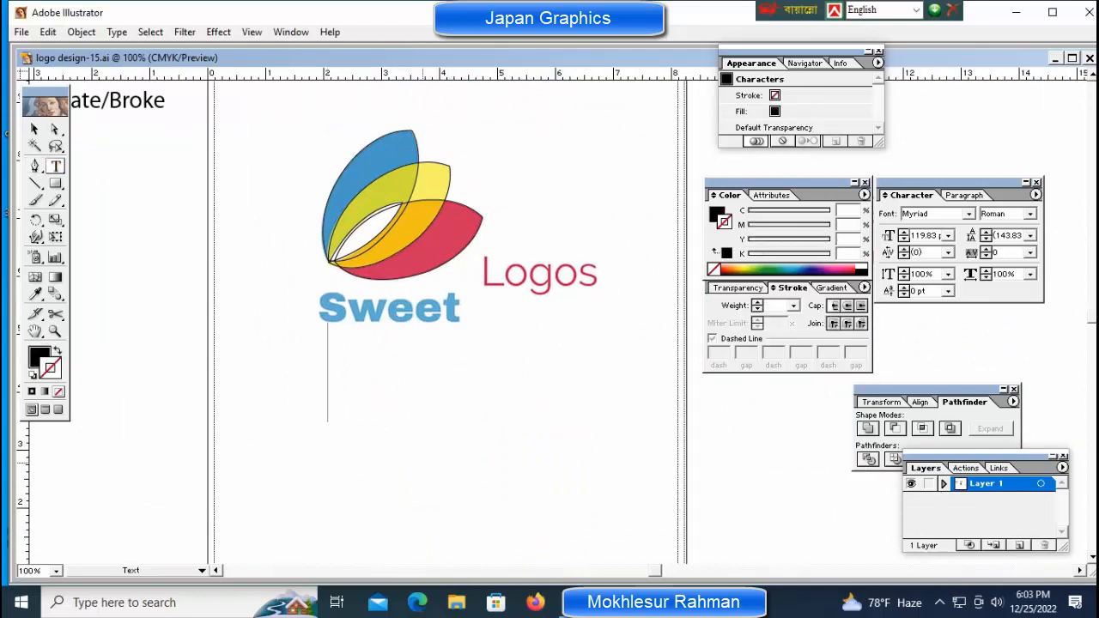
text(S)
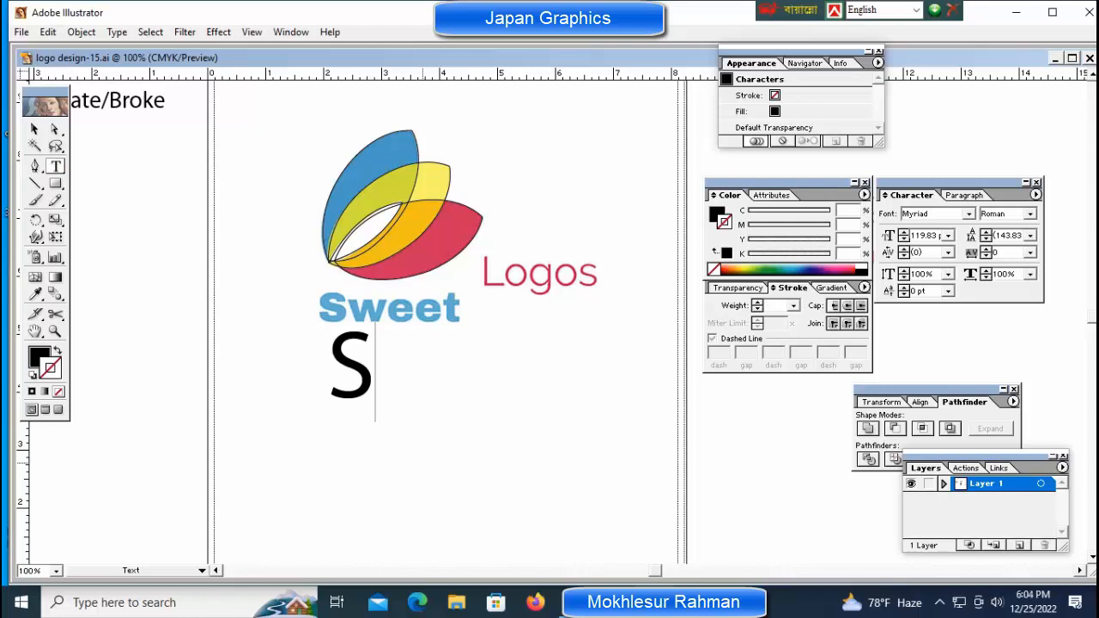
text(weet)
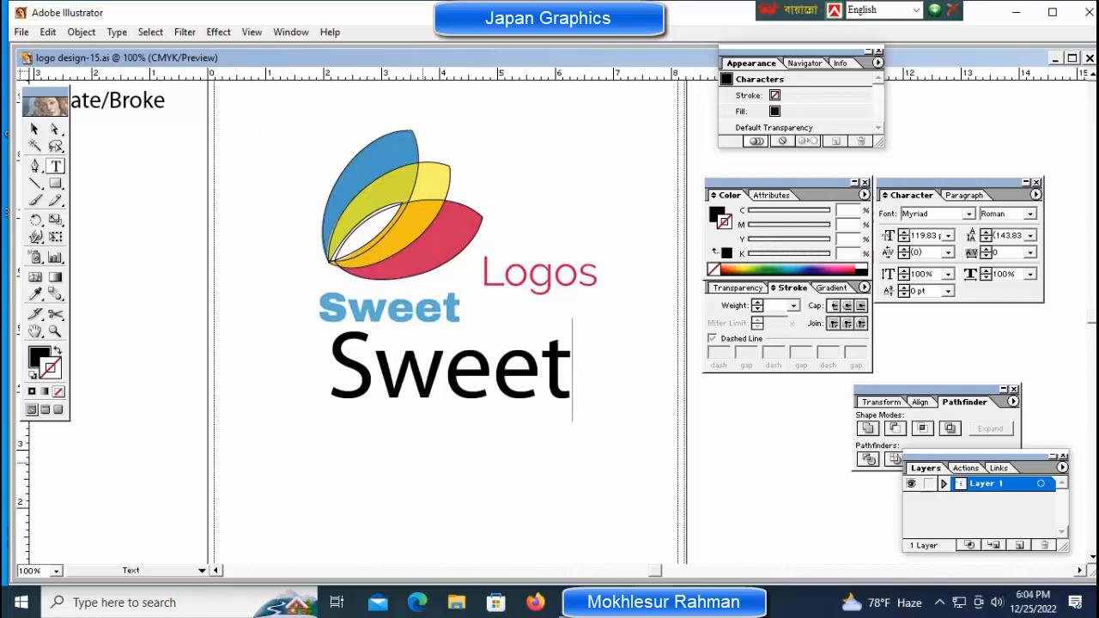
key(ctrl+Return)
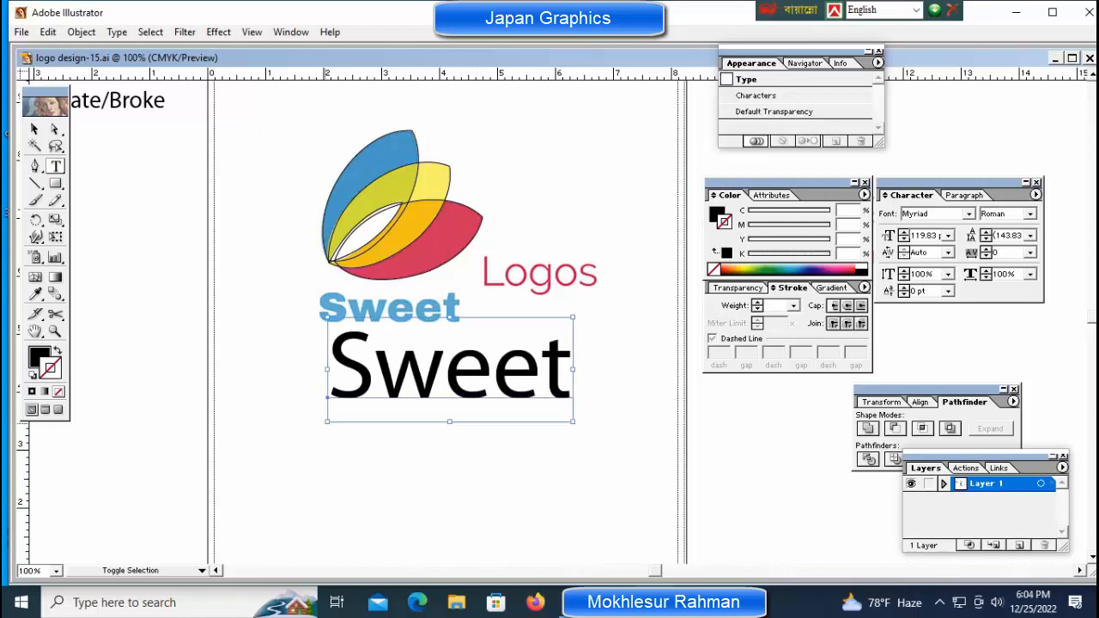
- Scale the new black "Sweet" text down, place it just below the blue wordmark and deselect it
drag(572, 422, 526, 403)
drag(450, 371, 345, 371)
key(ctrl+shift+a)
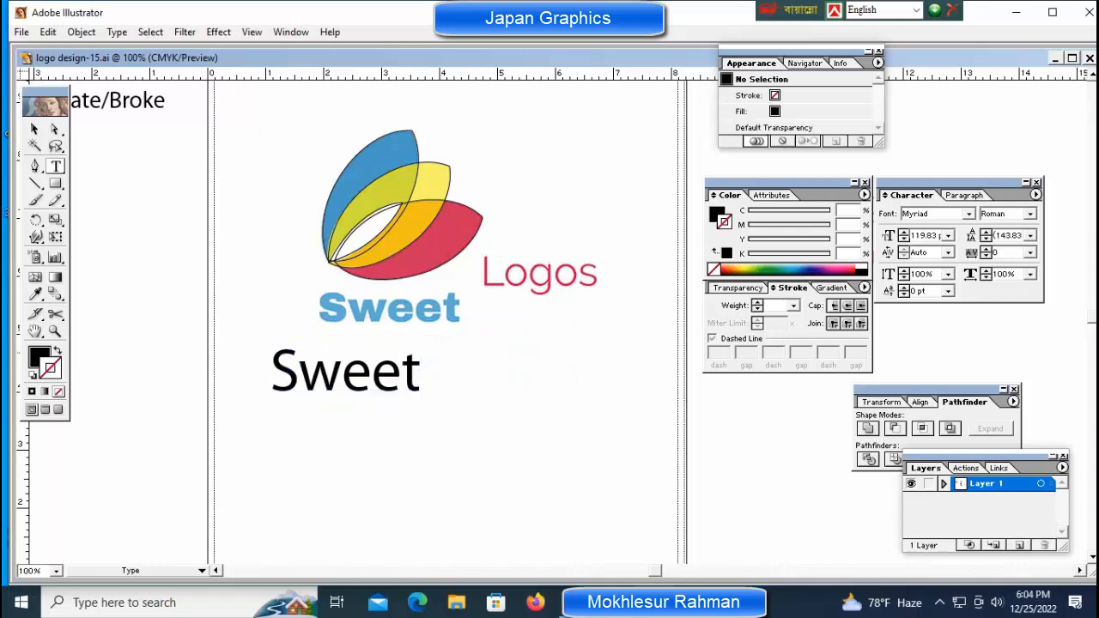
- Add the text "Logos", scale it down to about 60.6 pt and place it over the original red "Logos" wordmark
click(500, 353)
text(Logo)
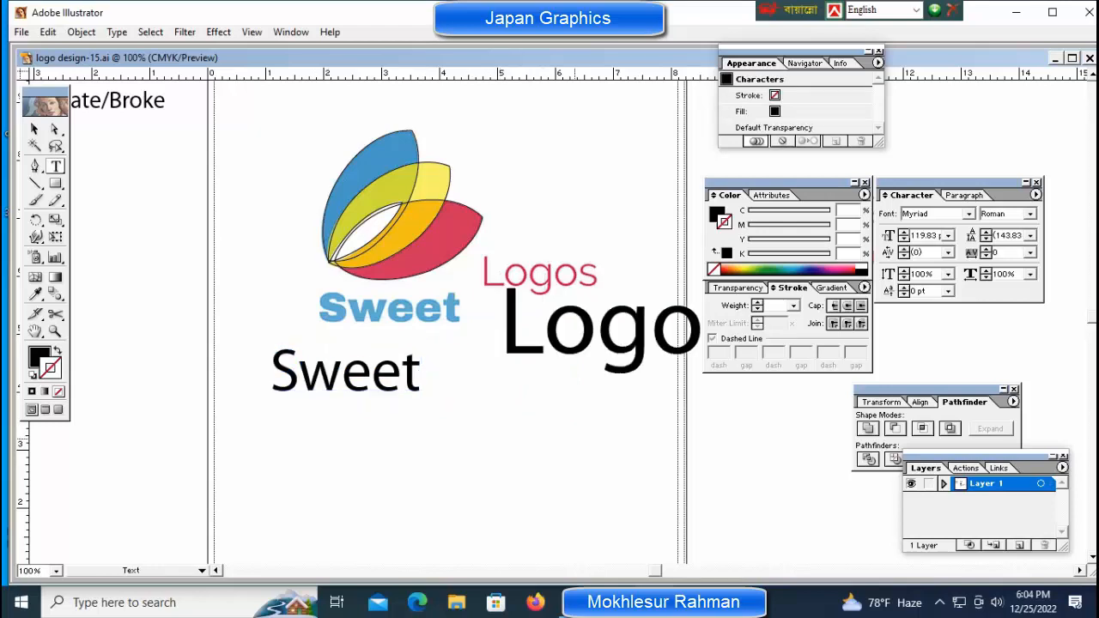
ctrl+click(547, 353)
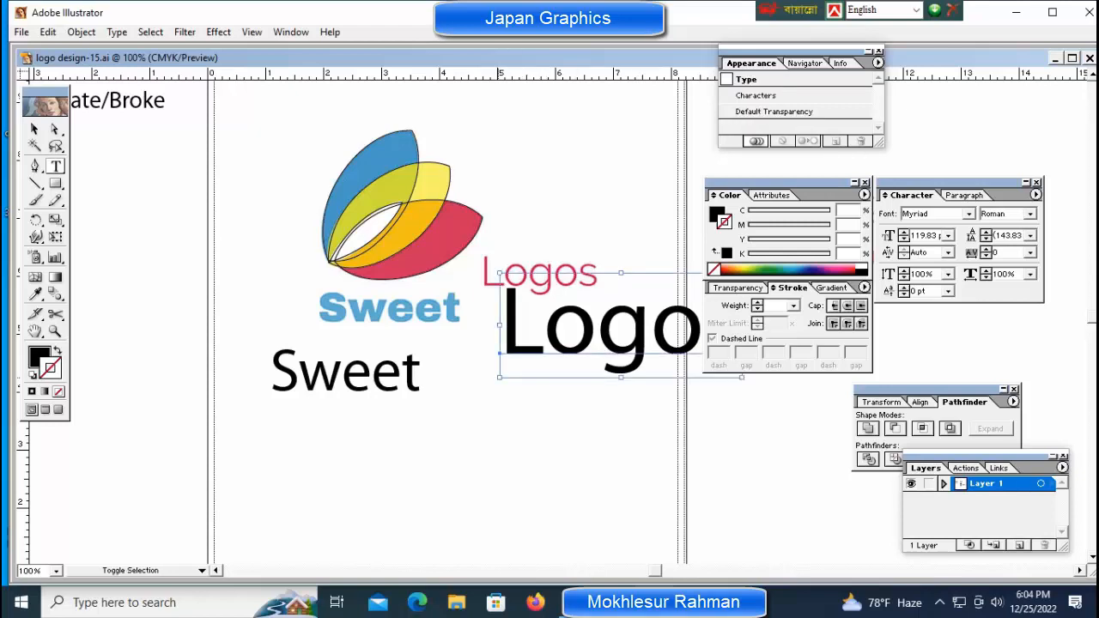
drag(742, 377, 682, 351)
mouse_move(639, 330)
mouse_down()
mouse_move(532, 314)
mouse_move(527, 289)
mouse_up()
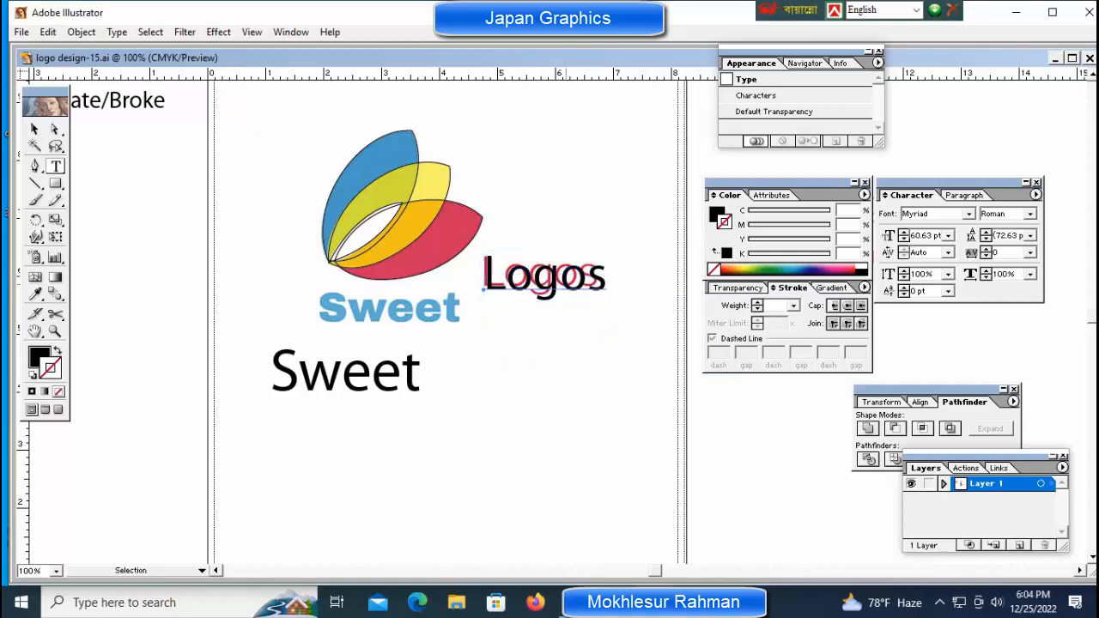
- Resize the black "Logos" text to about 56.13 pt with 102.93% horizontal scale so it covers the red wordmark, and deselect it
key(ctrl+space)
drag(471, 239, 704, 352)
key(space)
drag(298, 258, 333, 313)
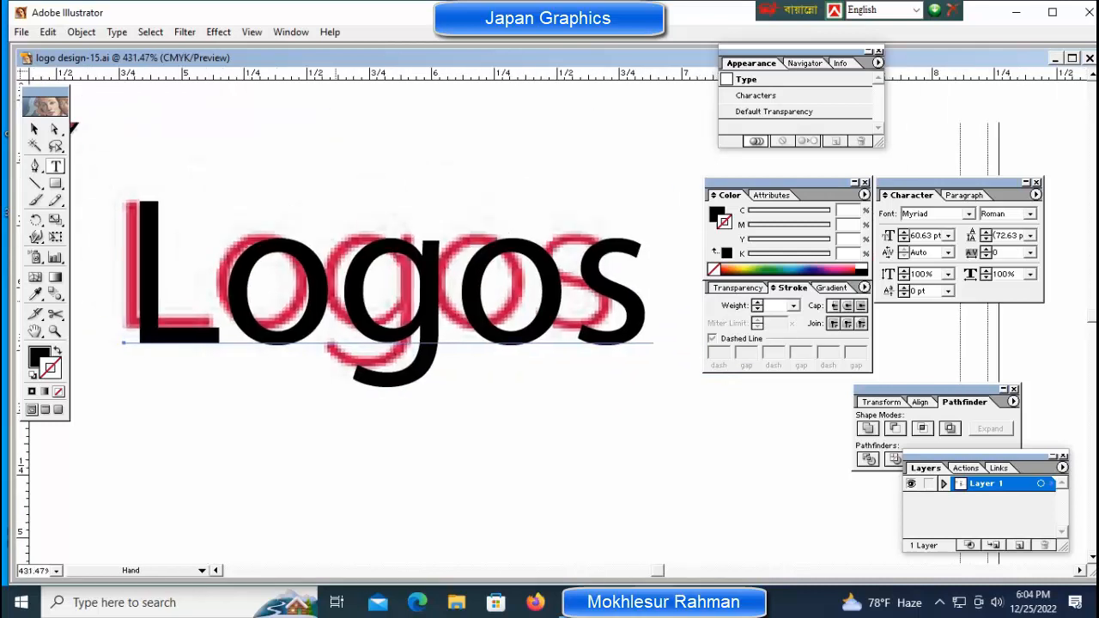
key(ctrl)
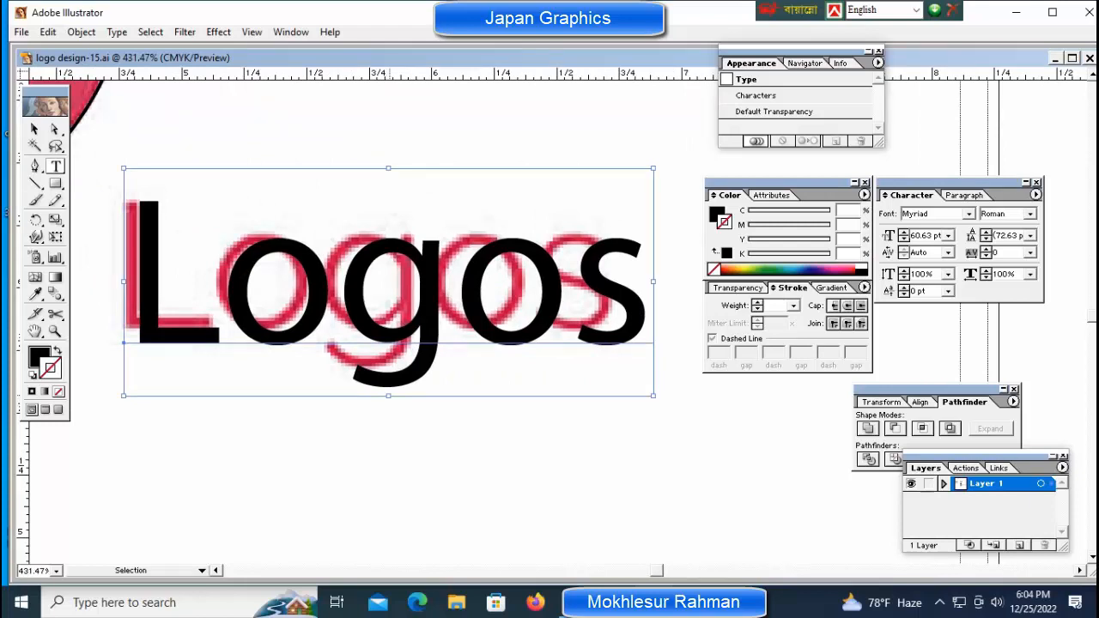
drag(388, 395, 389, 368)
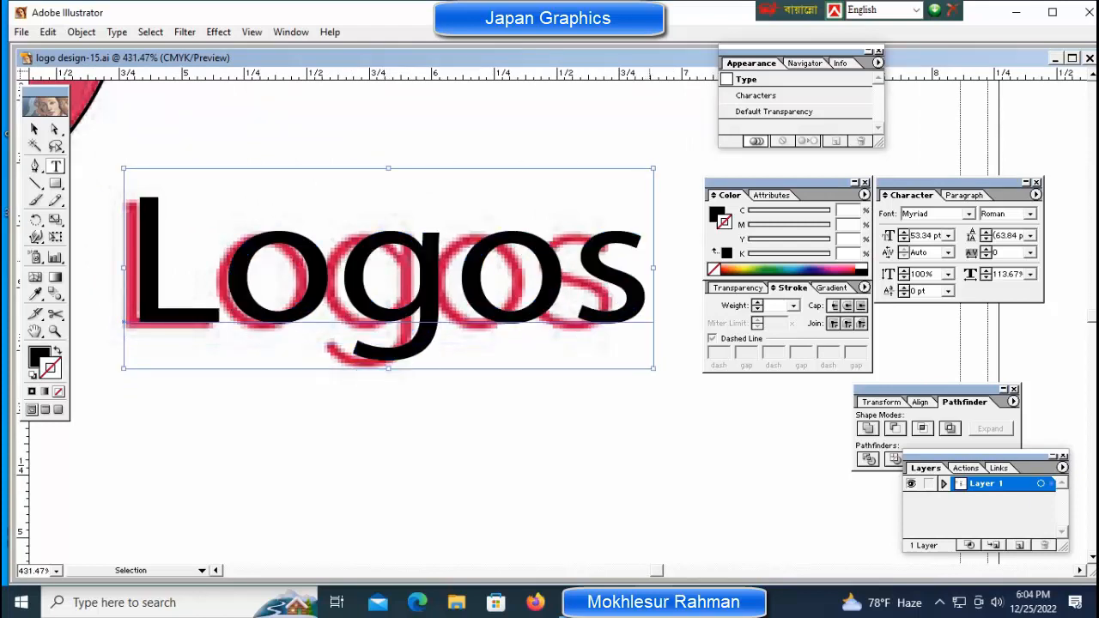
drag(654, 268, 611, 268)
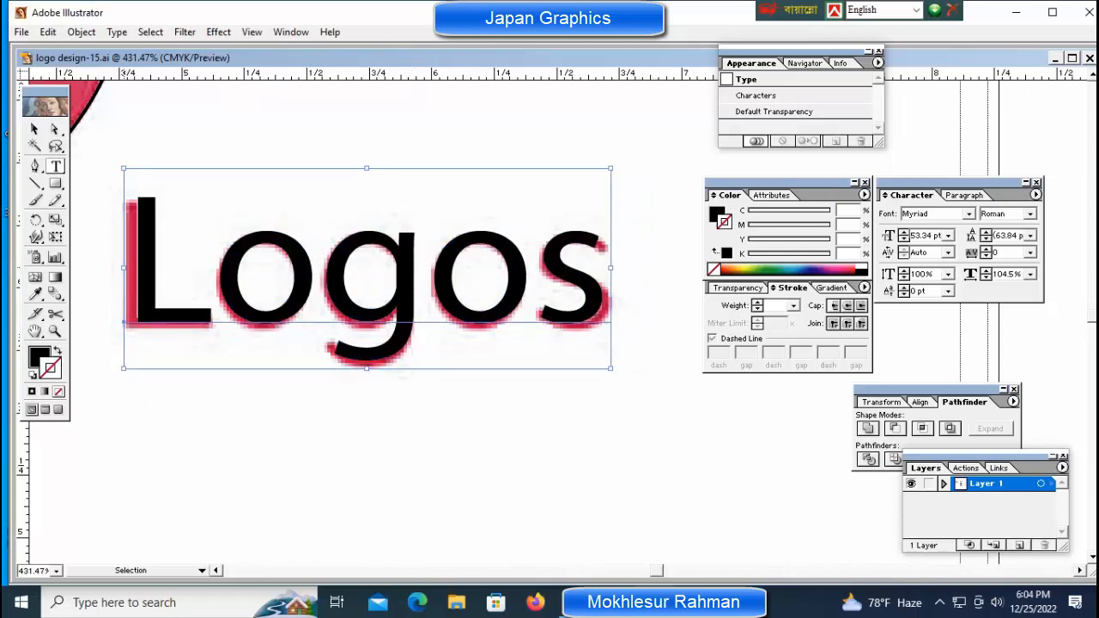
drag(124, 267, 109, 268)
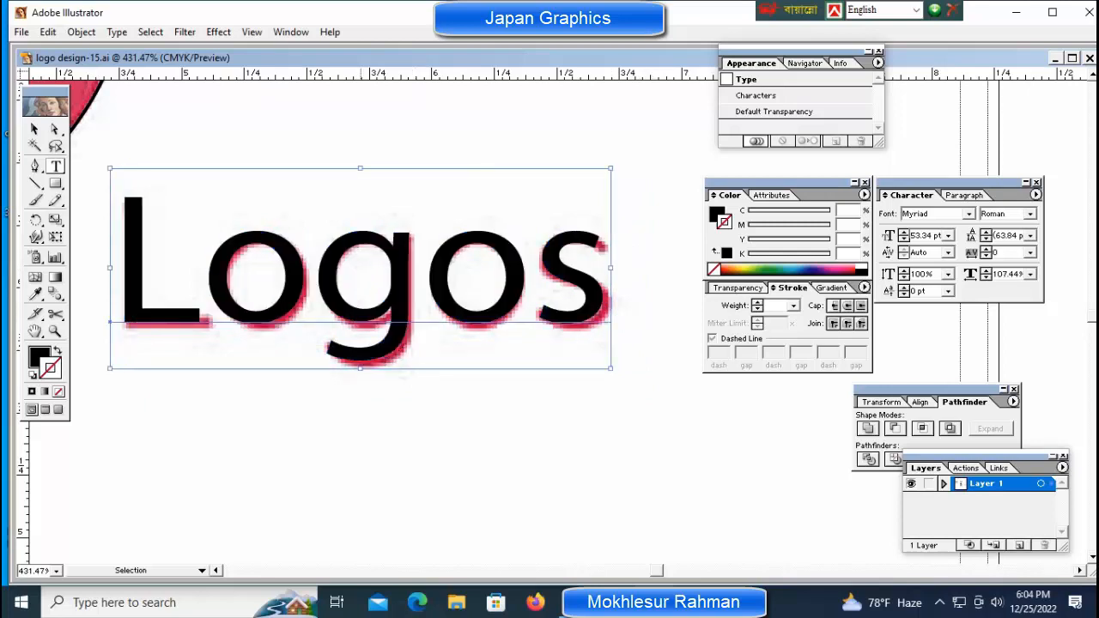
drag(361, 369, 360, 379)
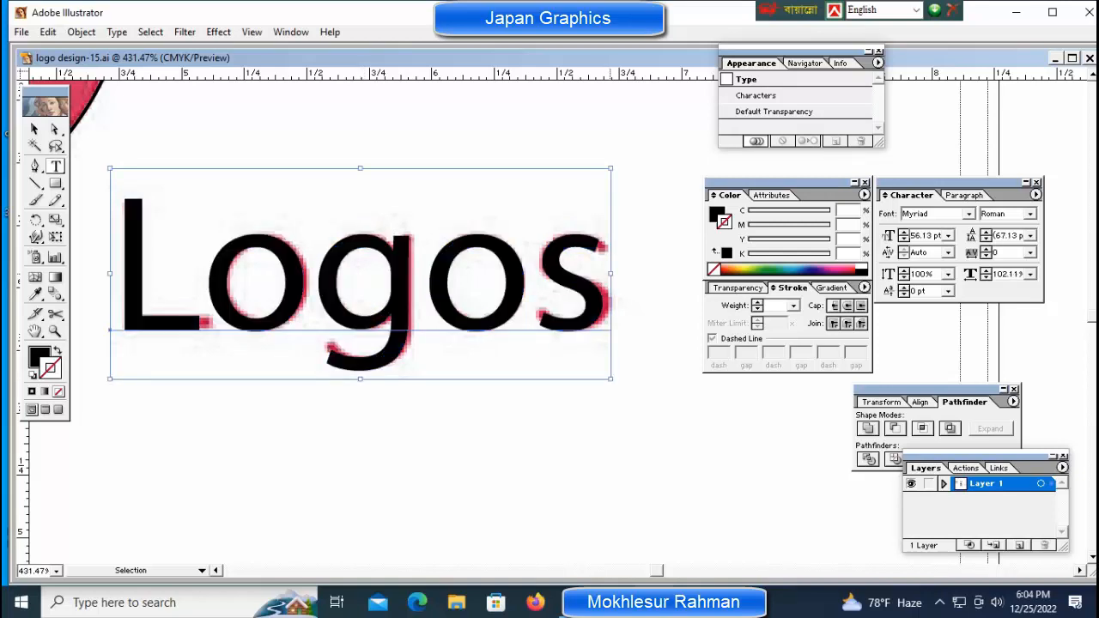
drag(611, 273, 615, 273)
key(ctrl+shift+a)
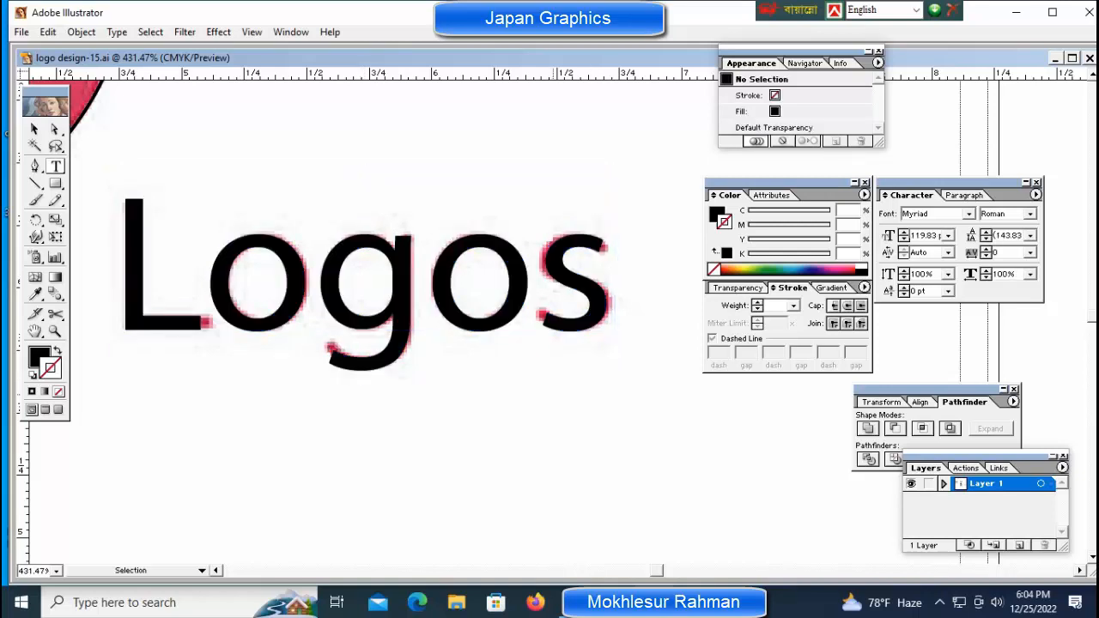
- Check the traced leaves and both retyped words in outline view, and return to the colour preview
key(ctrl+minus)
key(ctrl+minus)
key(ctrl+minus)
key(ctrl+minus)
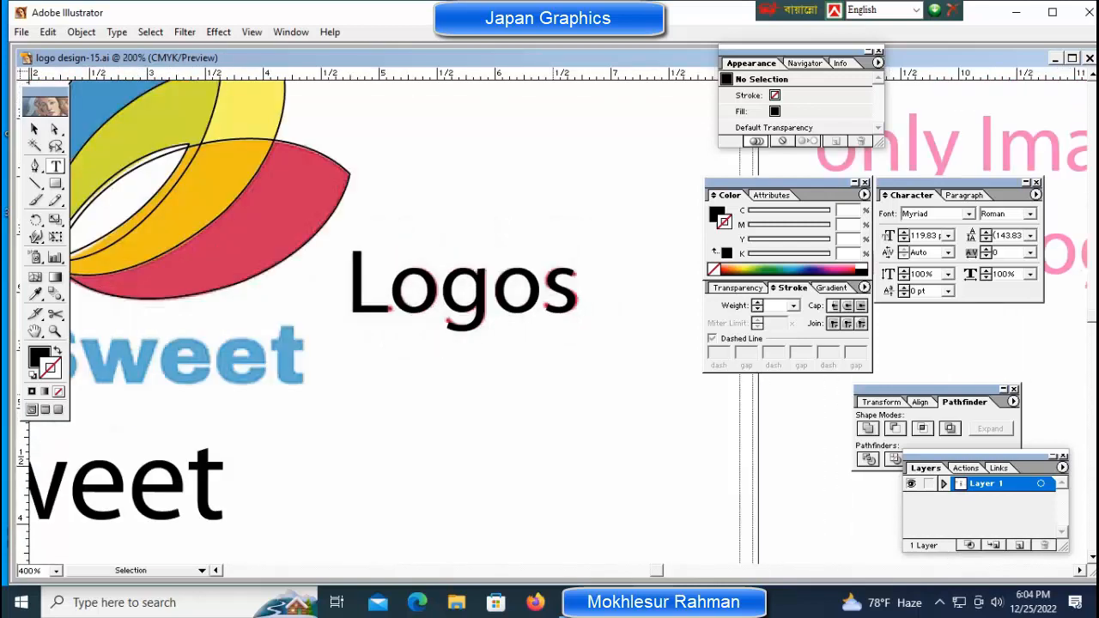
key(ctrl+minus)
key(ctrl+minus)
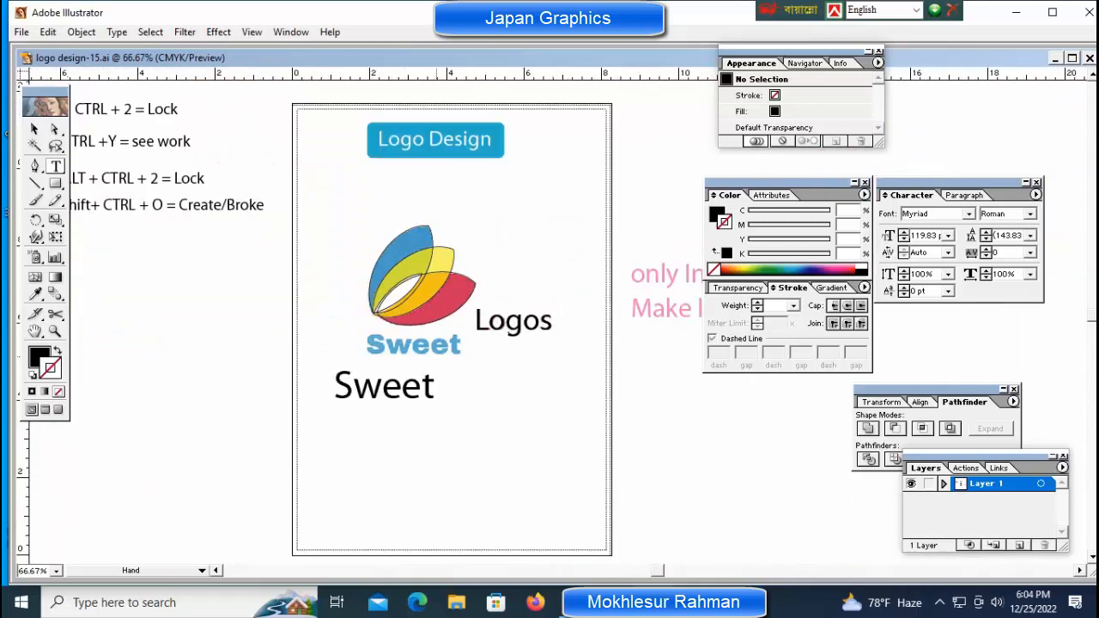
scroll(369, 331, right, 3)
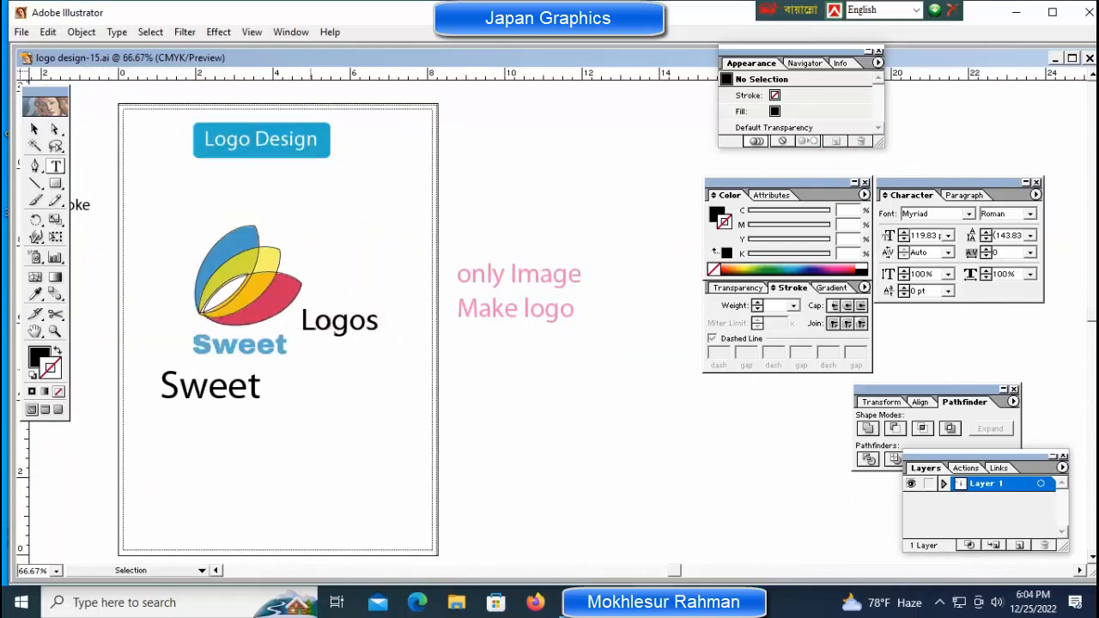
key(ctrl+y)
key(ctrl+y)
key(ctrl+y)
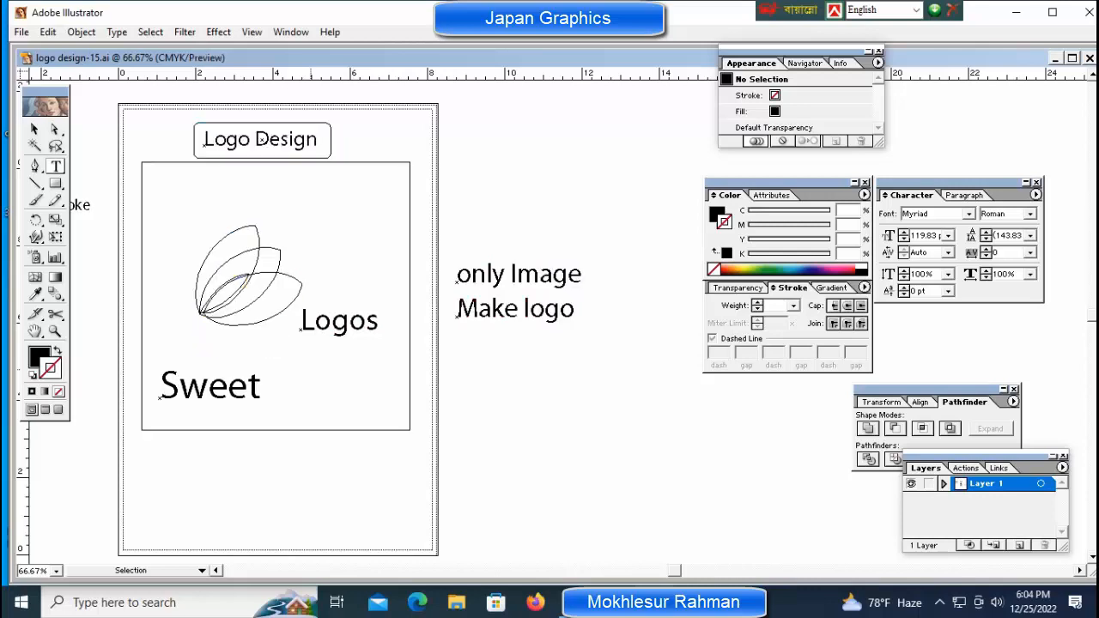
key(ctrl+y)
- Move the black "Sweet" text directly under the blue wordmark and set its font to Arial
ctrl+click(277, 314)
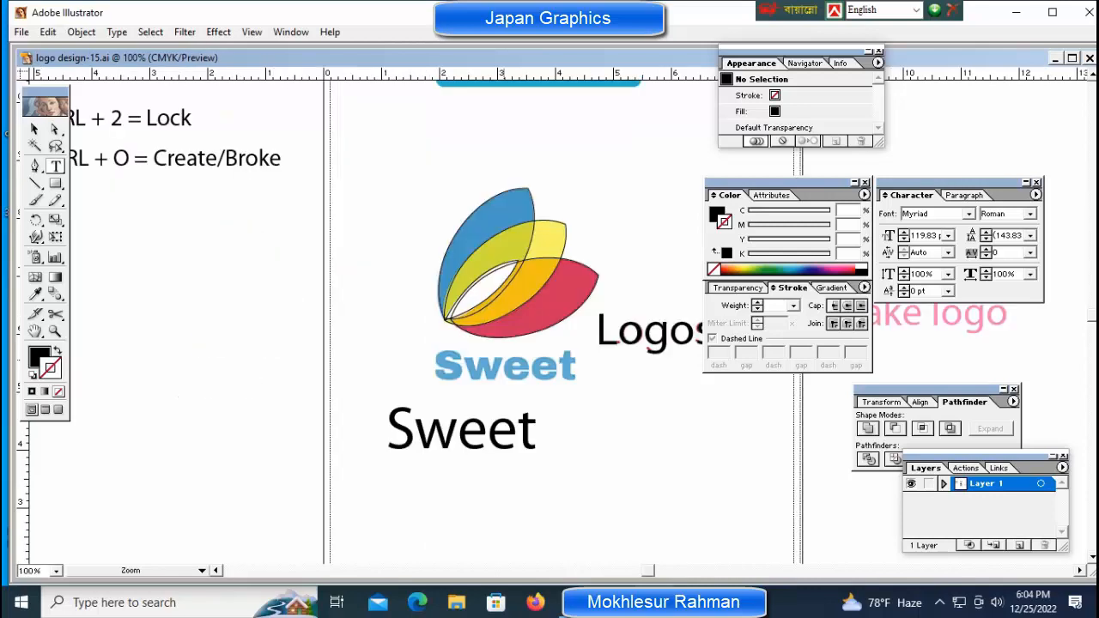
ctrl+click(513, 361)
drag(502, 361, 408, 358)
drag(382, 455, 444, 431)
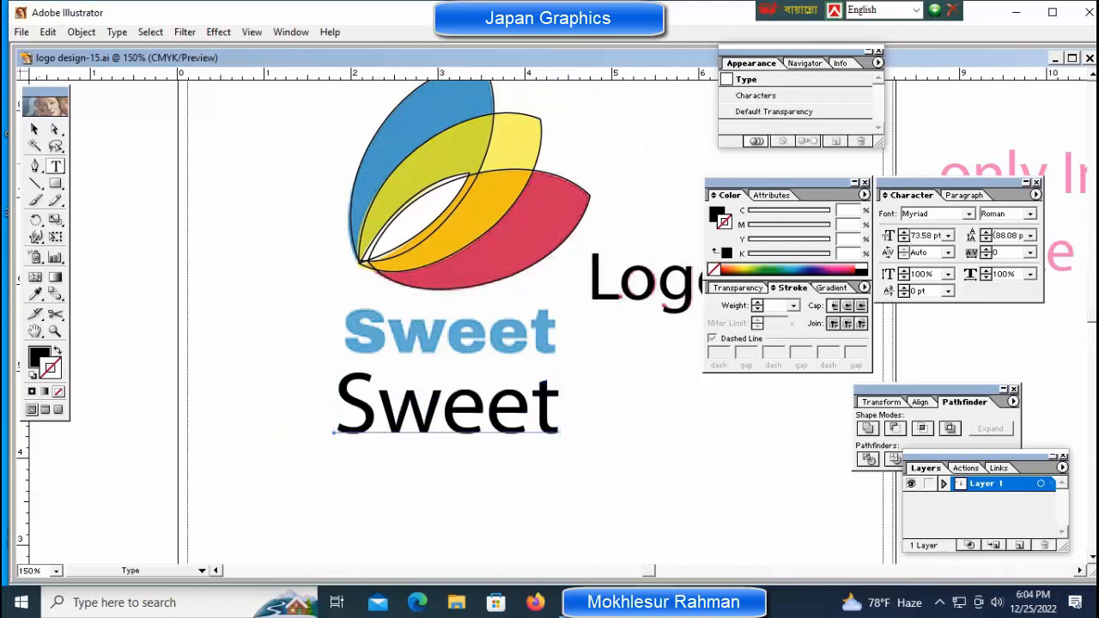
click(917, 214)
text(Ari)
key(Return)
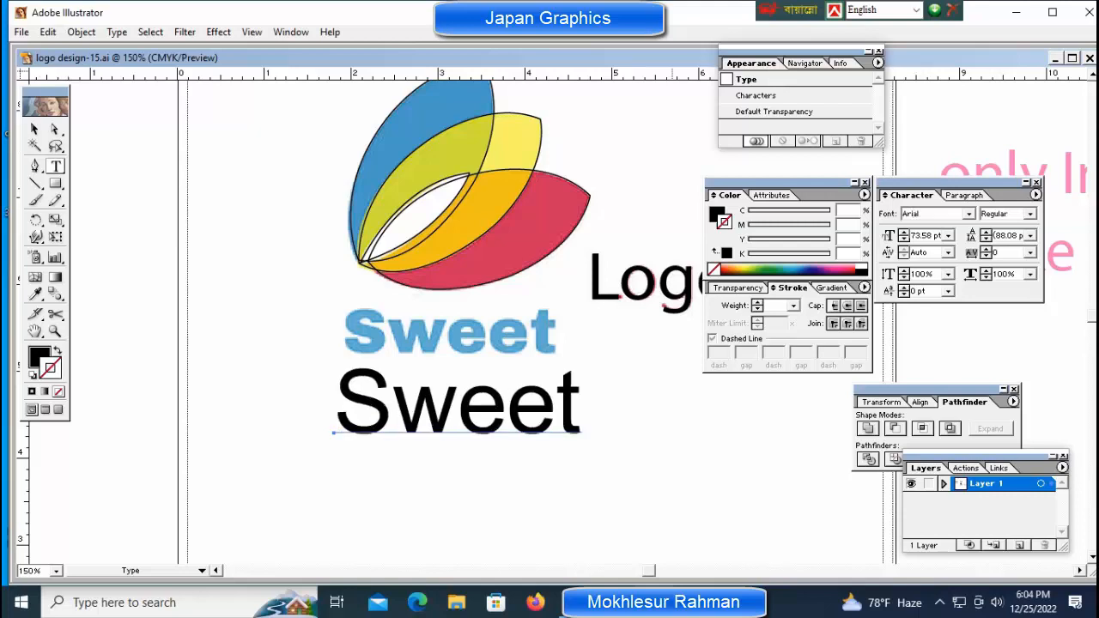
- Reduce the "Sweet" text's height to about 52.82 pt and place it over the blue "Sweet" wordmark
ctrl+click(541, 393)
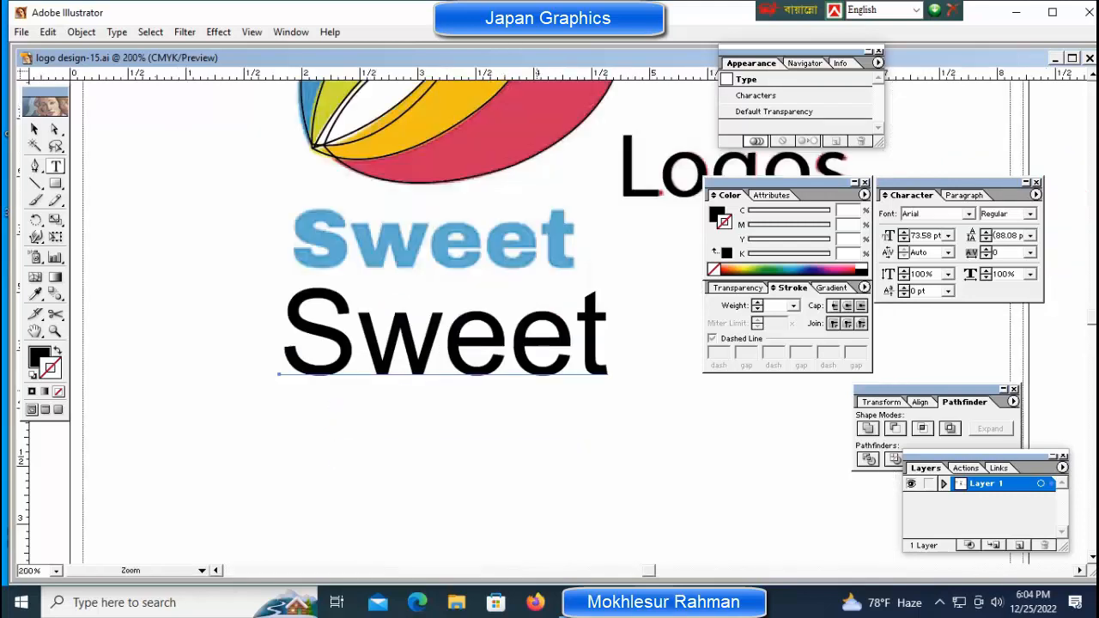
drag(520, 393, 520, 411)
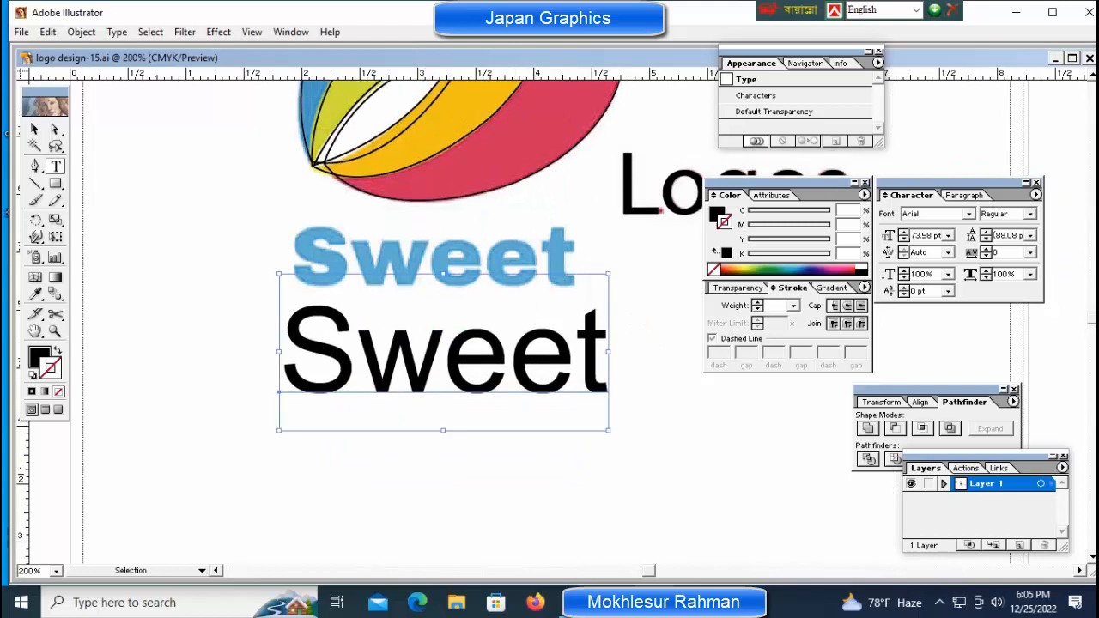
drag(443, 430, 443, 386)
drag(441, 343, 452, 274)
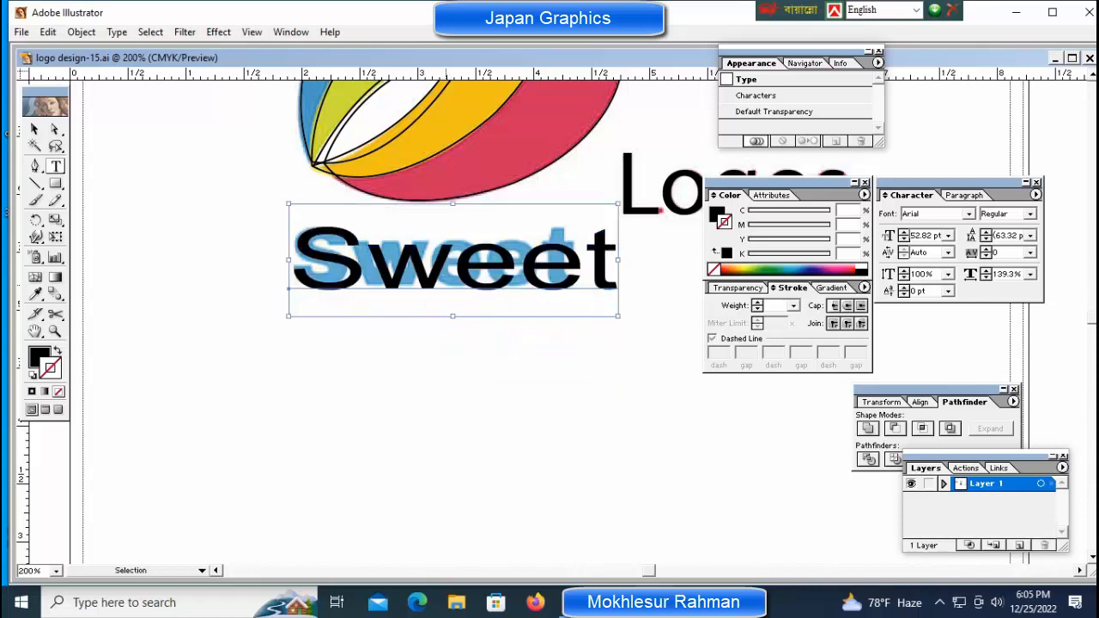
- Fit the "Sweet" text to the blue wordmark's width and height, at about 49.55 pt with 130.1% horizontal scale
key(ctrl+plus)
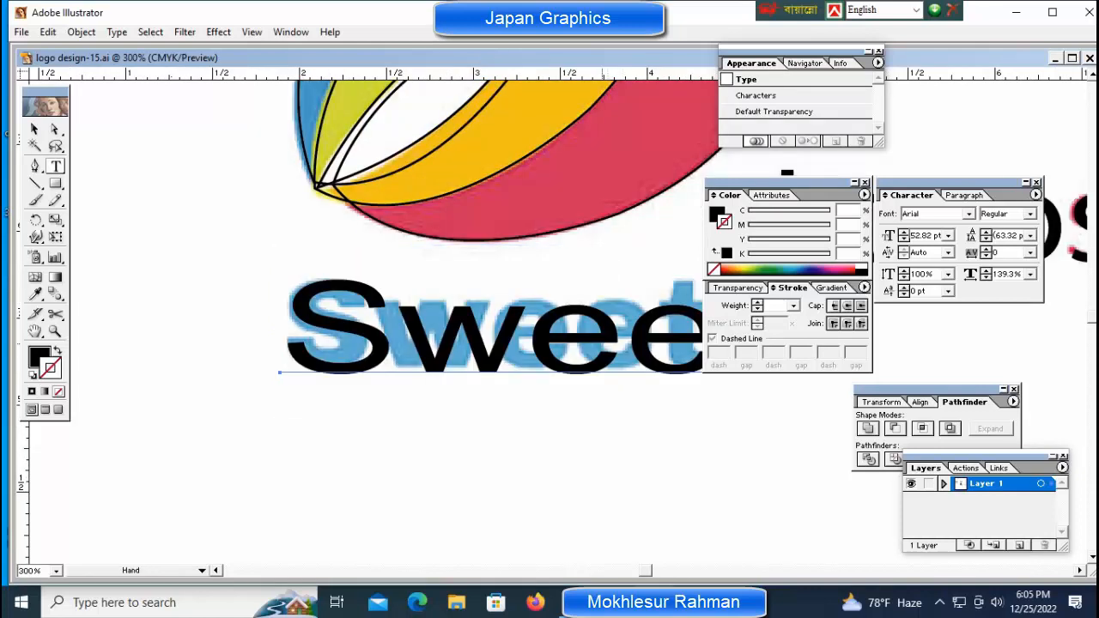
drag(808, 430, 654, 429)
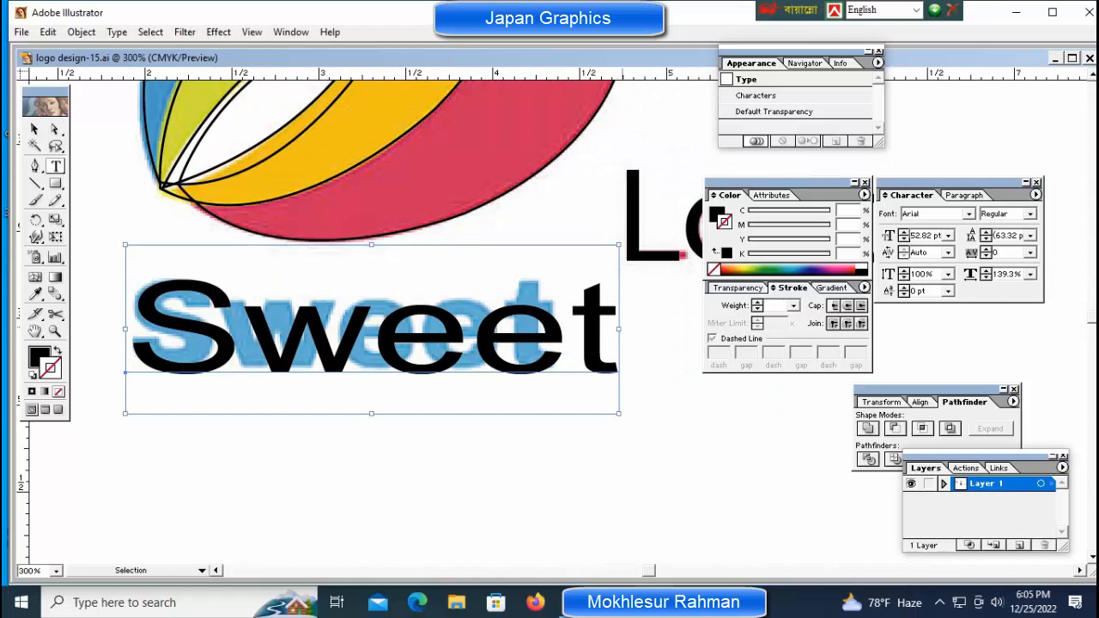
drag(619, 329, 549, 329)
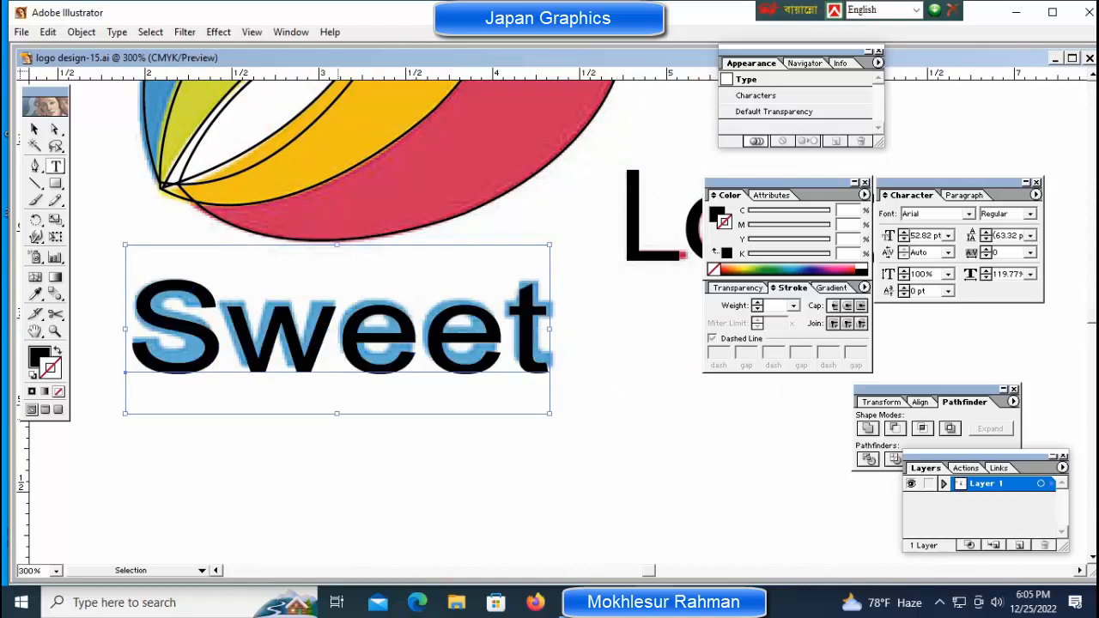
drag(337, 414, 336, 402)
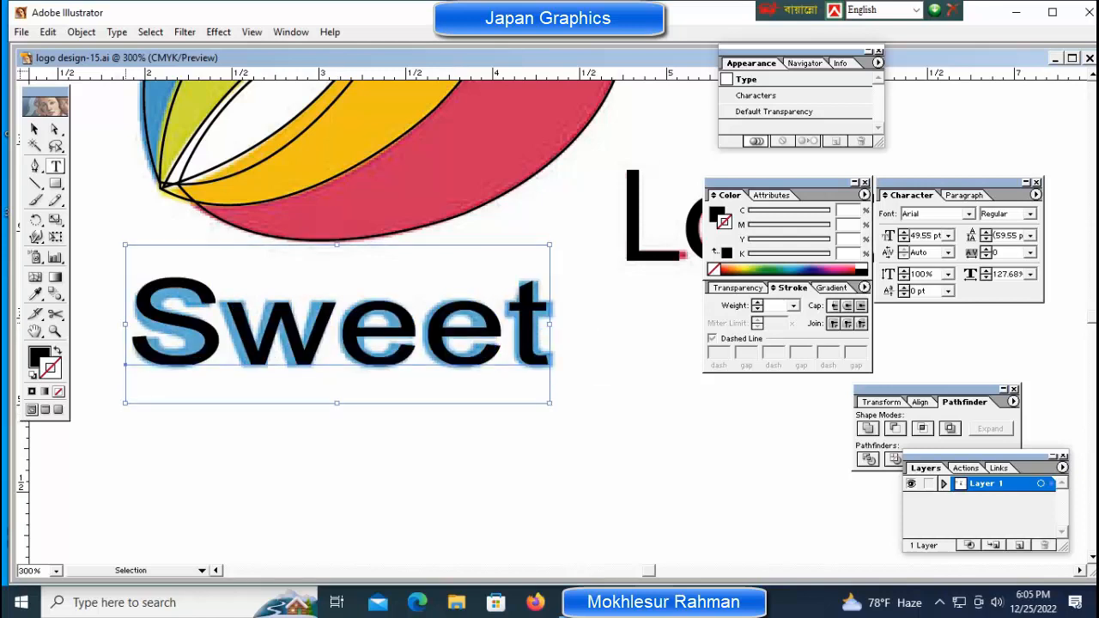
drag(125, 324, 118, 323)
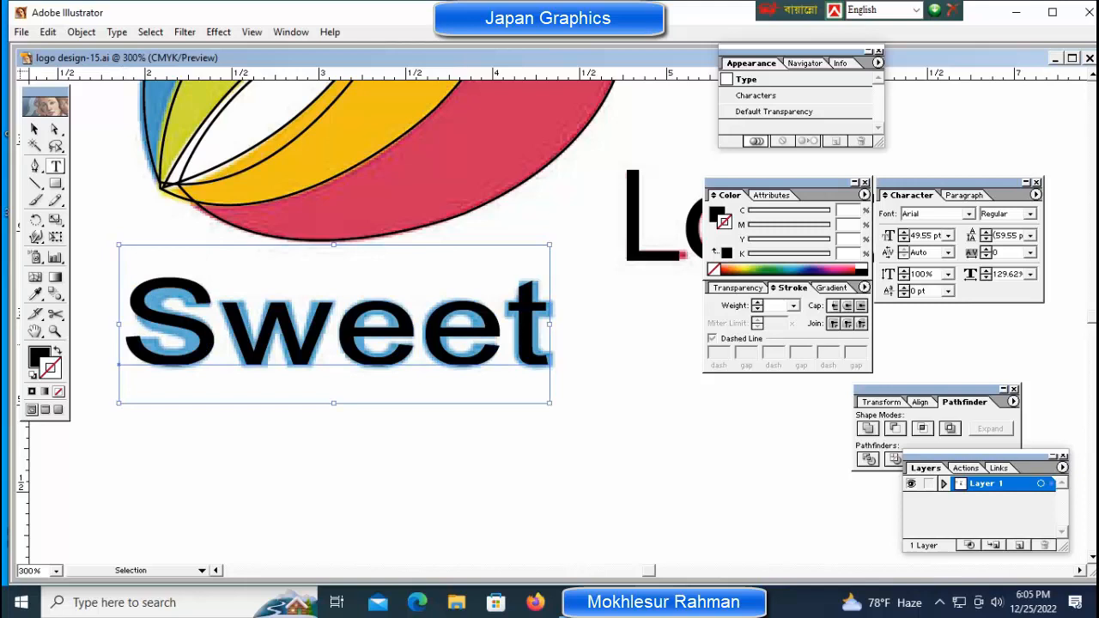
drag(549, 324, 552, 324)
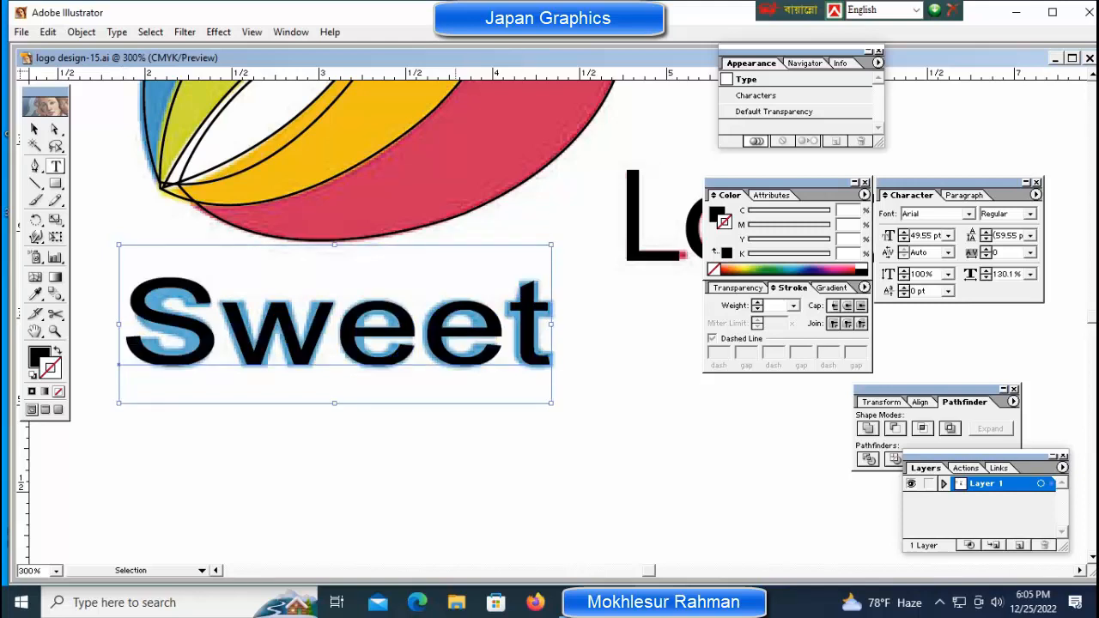
- Add a black 1 pt stroke to the "Sweet" text and deselect it
click(31, 392)
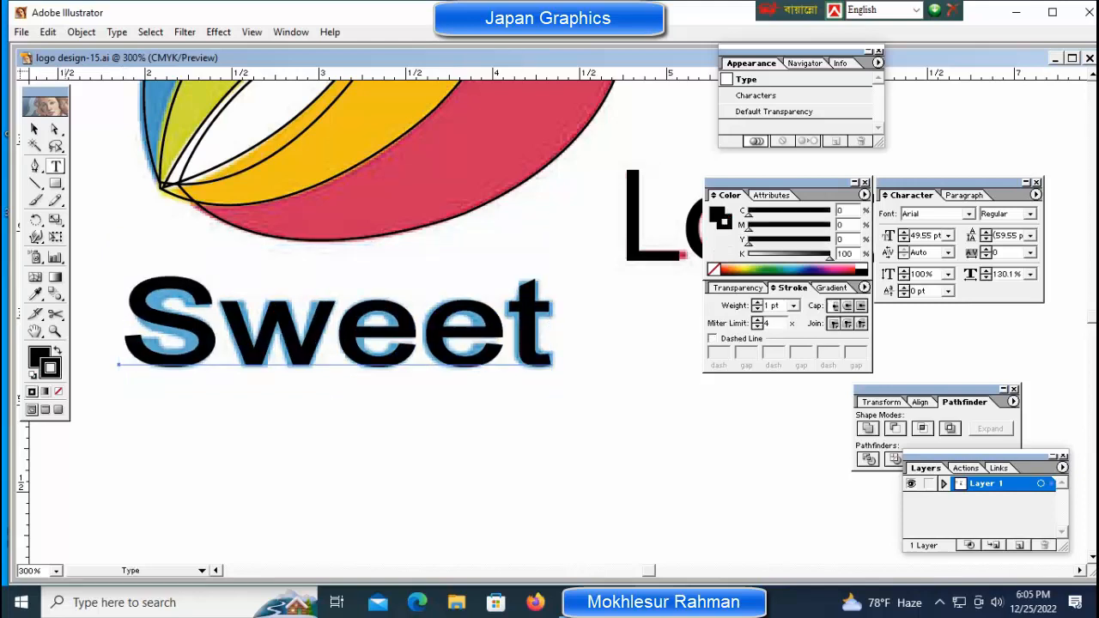
key(ctrl+shift+a)
key(ctrl+minus)
key(ctrl+minus)
key(ctrl+minus)
key(ctrl+minus)
key(ctrl+minus)
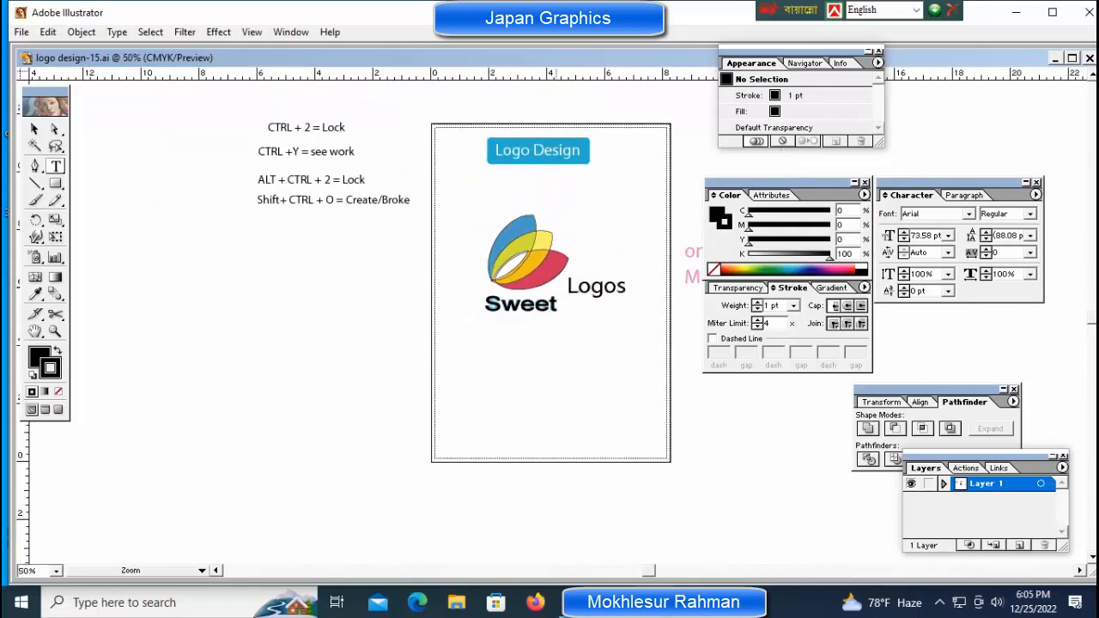
key(ctrl+plus)
drag(547, 283, 411, 284)
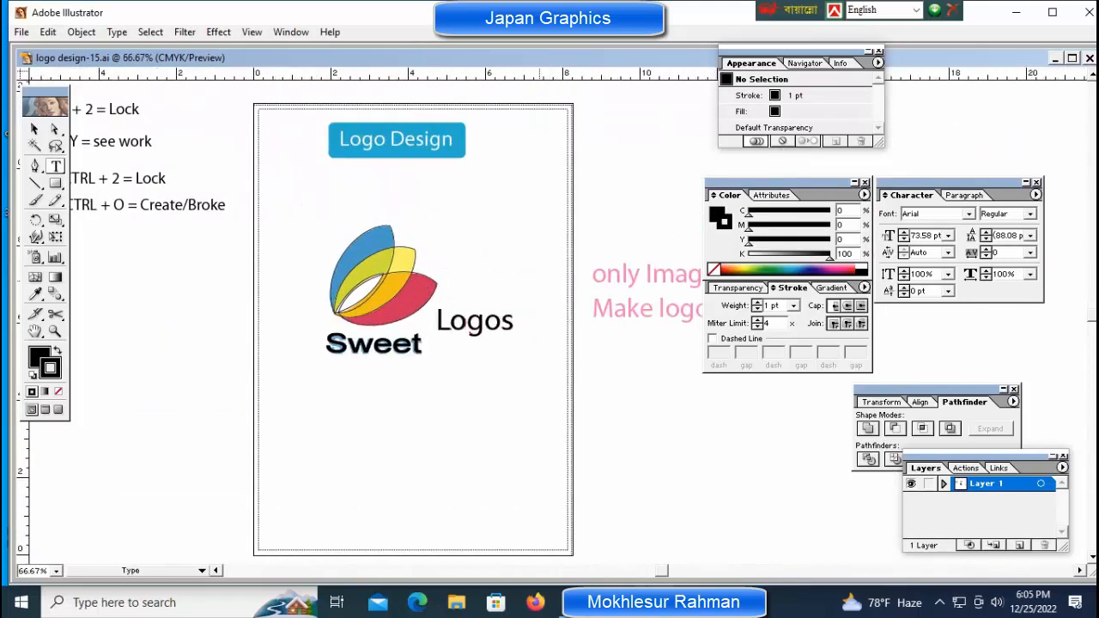
- Unlock all objects, move the original logo image to the left of the traced artwork and deselect it
click(47, 32)
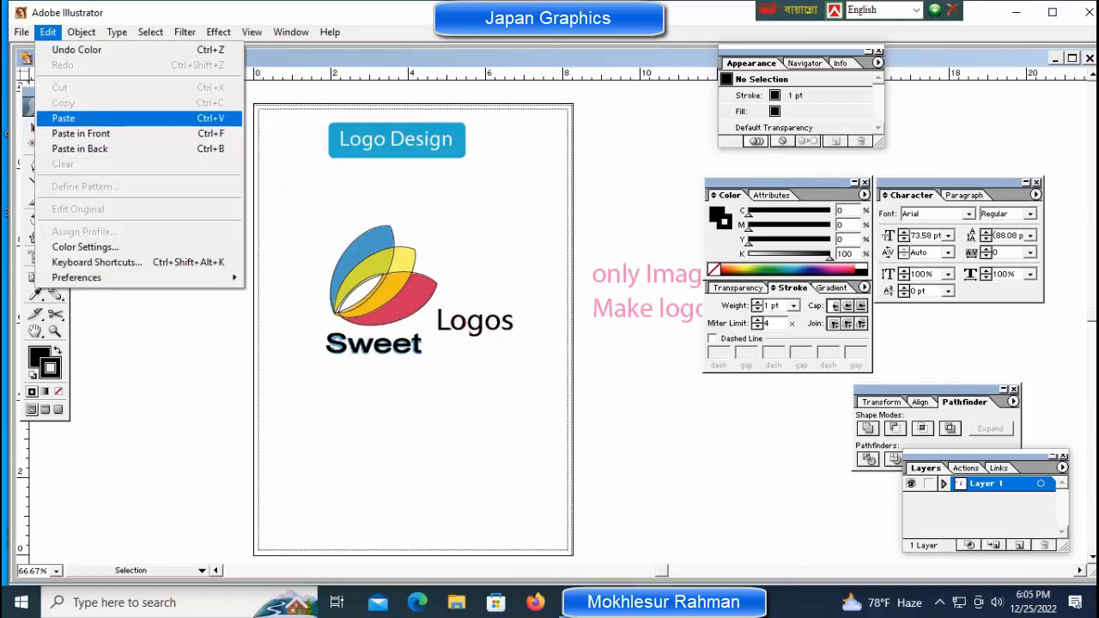
mouse_move(81, 31)
click(100, 133)
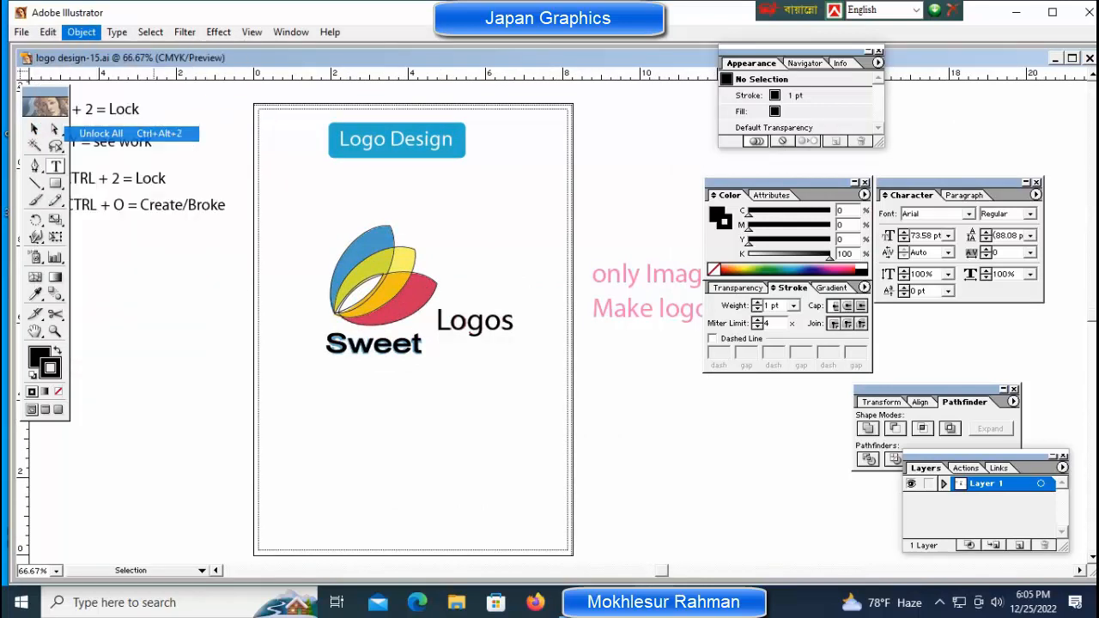
click(34, 129)
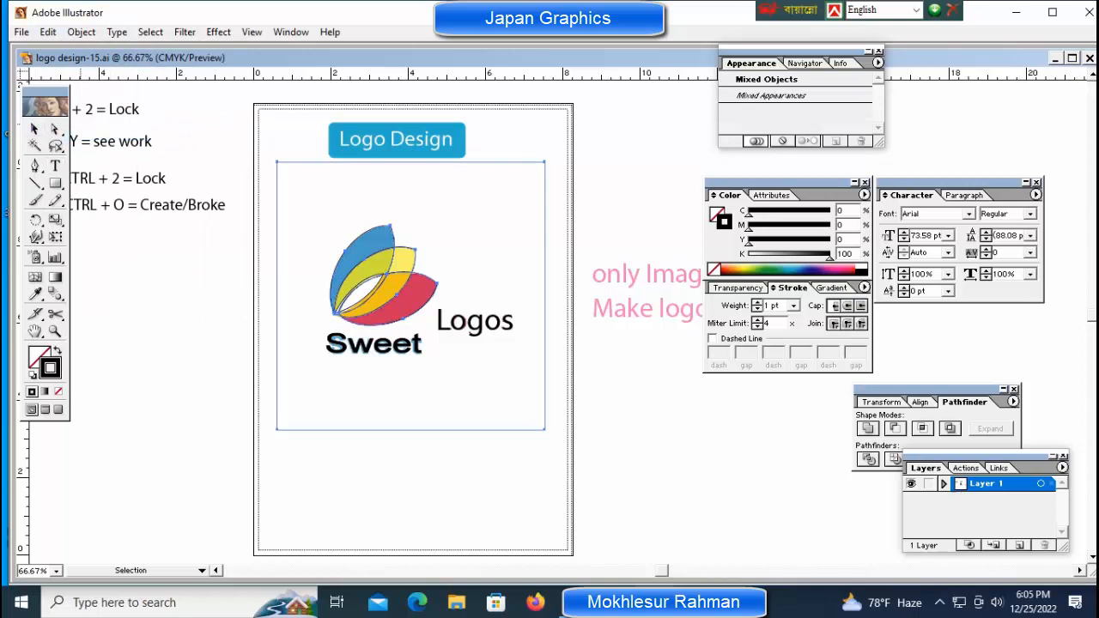
click(120, 292)
click(481, 257)
drag(481, 257, 266, 258)
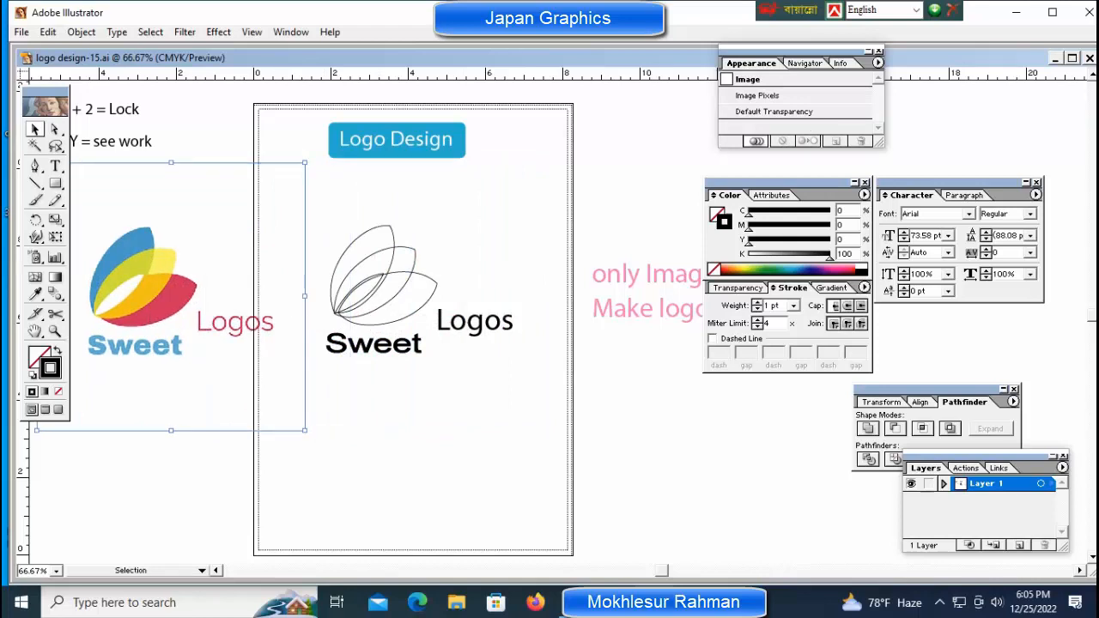
click(378, 404)
- Remove the stroke from the "Sweet" text and set its fill to C 100, M 0, Y 0, K 0
click(393, 347)
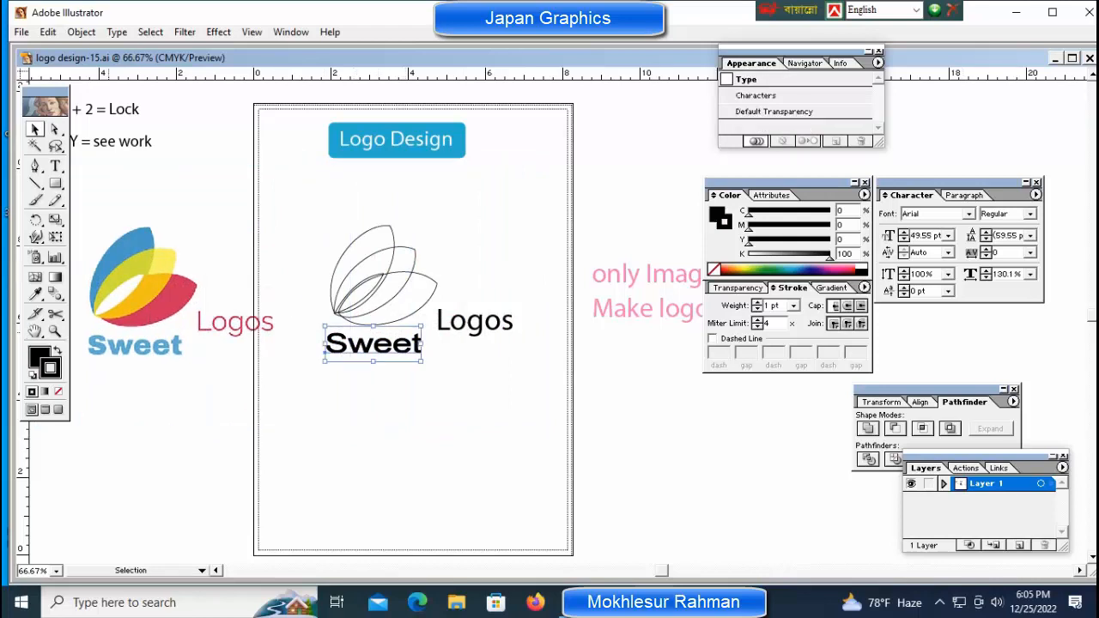
click(58, 392)
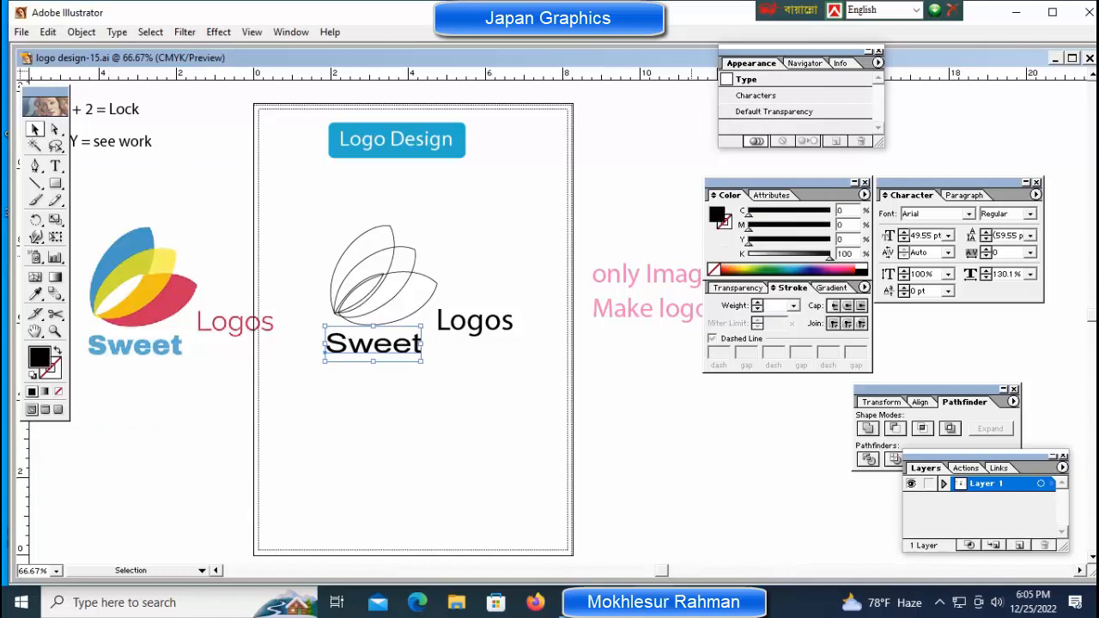
double_click(842, 210)
text(100)
key(Tab)
key(Tab)
key(Tab)
text(0)
key(Return)
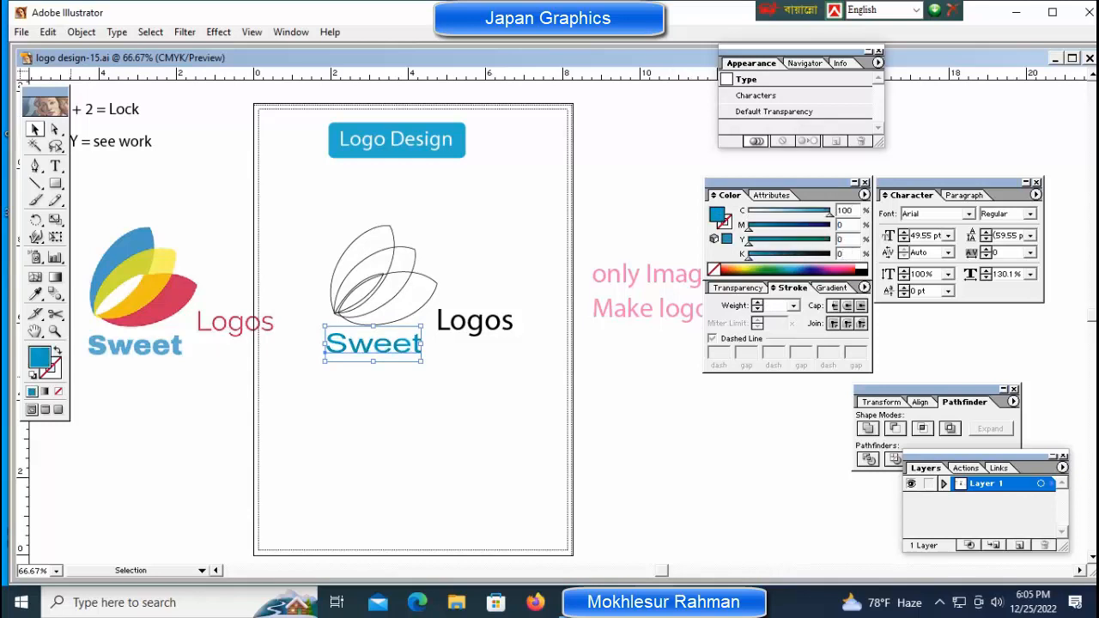
- Give the "Sweet" text a 1 pt stroke in the same cyan as its fill and deselect it
key(x)
click(32, 392)
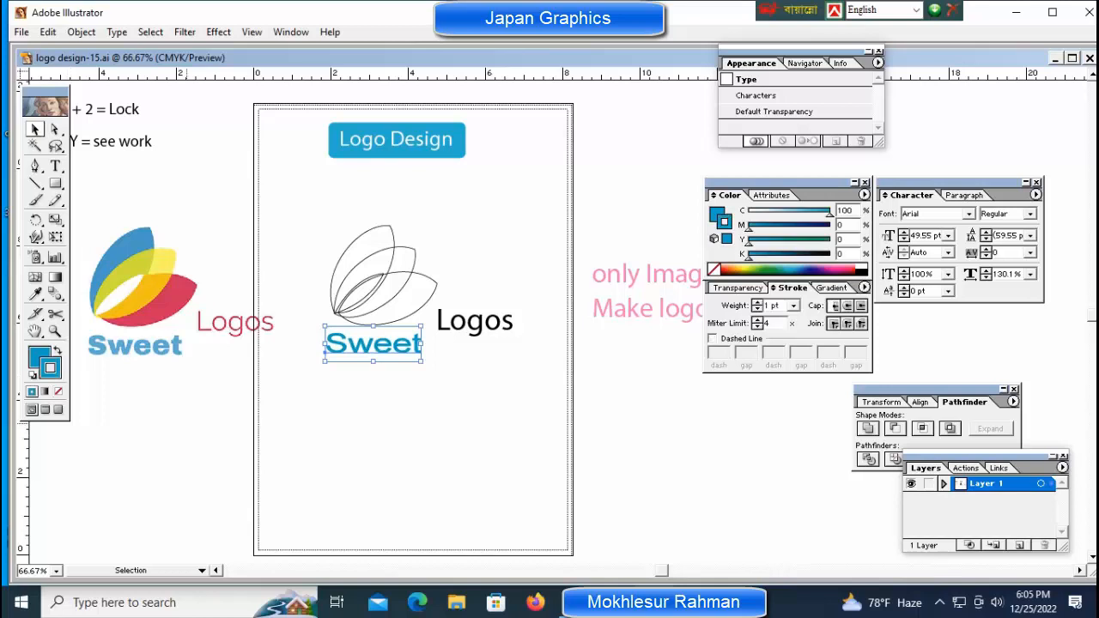
click(186, 421)
- Set the fill of the black "Logos" text to C 0, M 100, Y 100, K 0 and deselect it
click(491, 323)
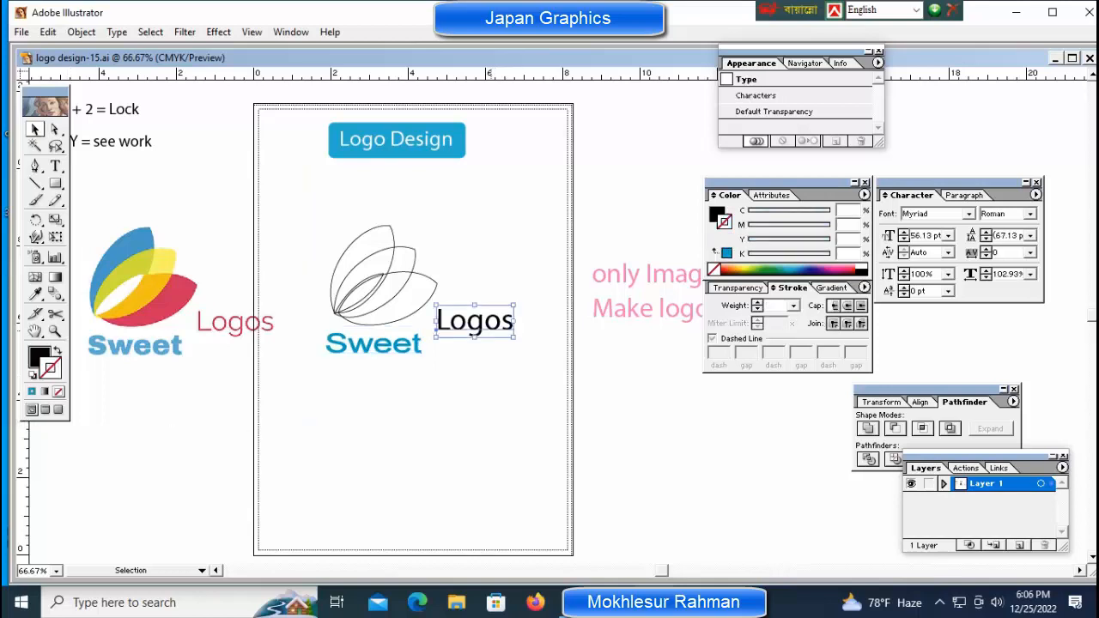
key(x)
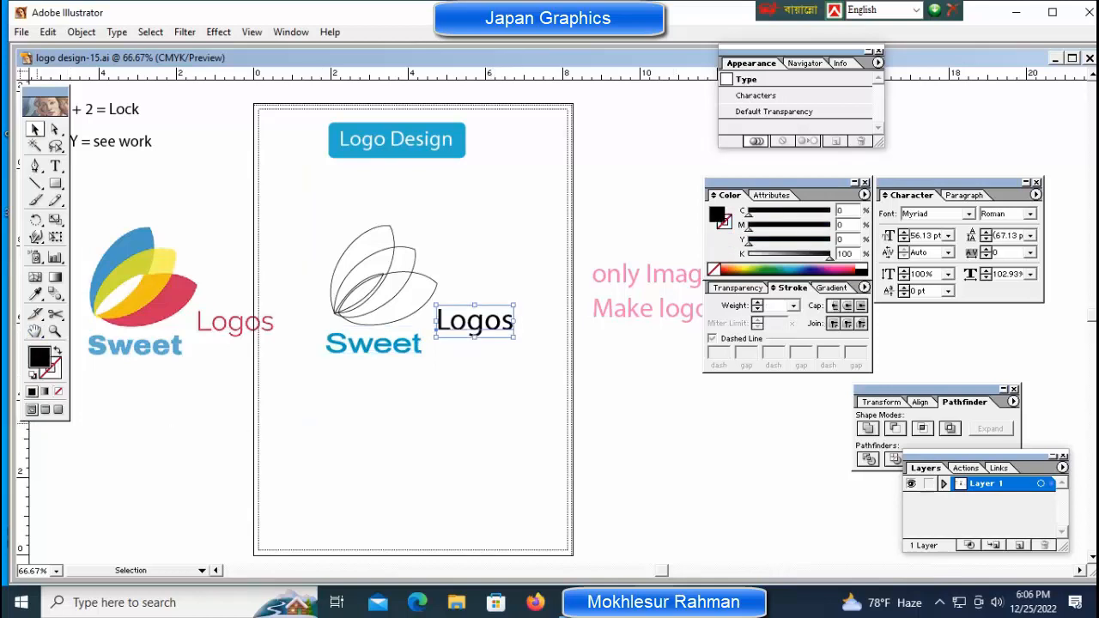
double_click(840, 225)
text(100)
key(Tab)
text(100)
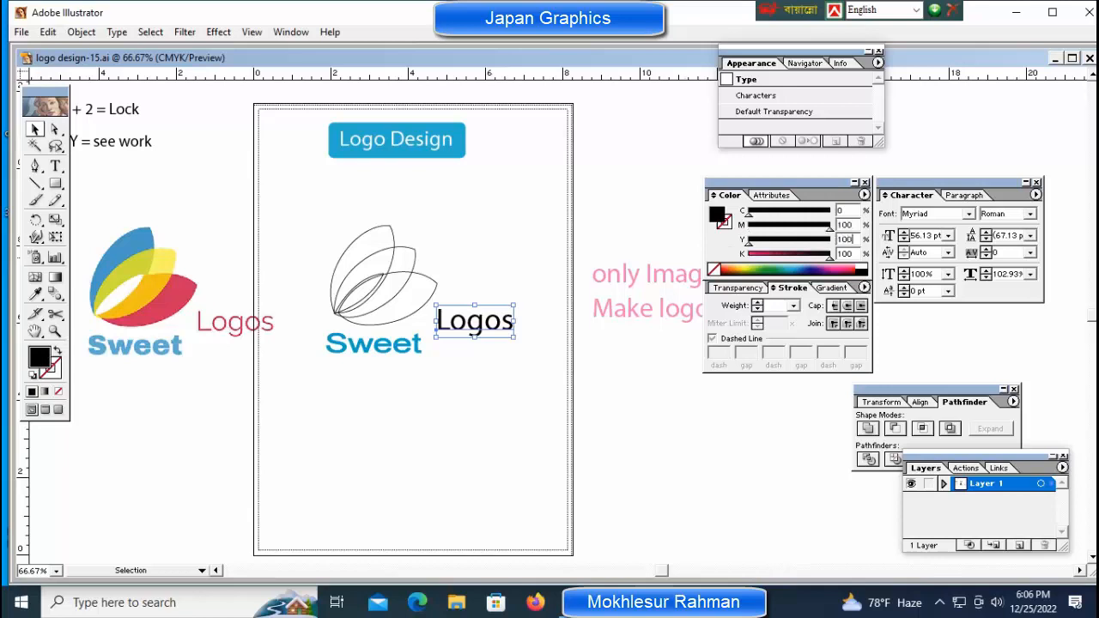
key(Tab)
text(0)
key(Return)
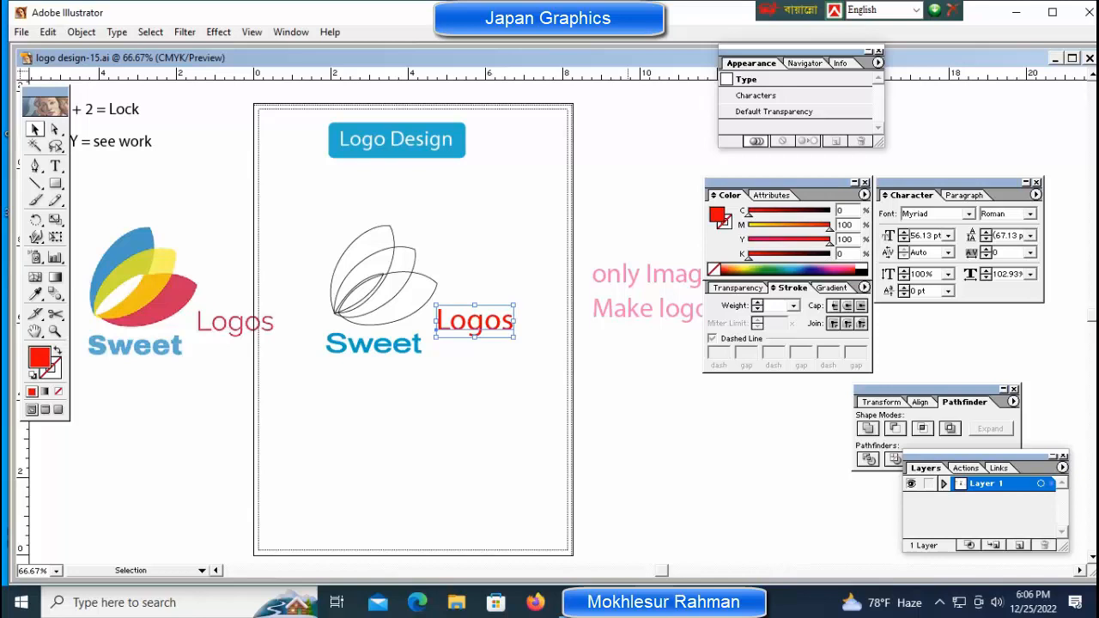
click(503, 451)
- Remove the black stroke from the uppermost leaf outline of the traced logo
key(ctrl+space)
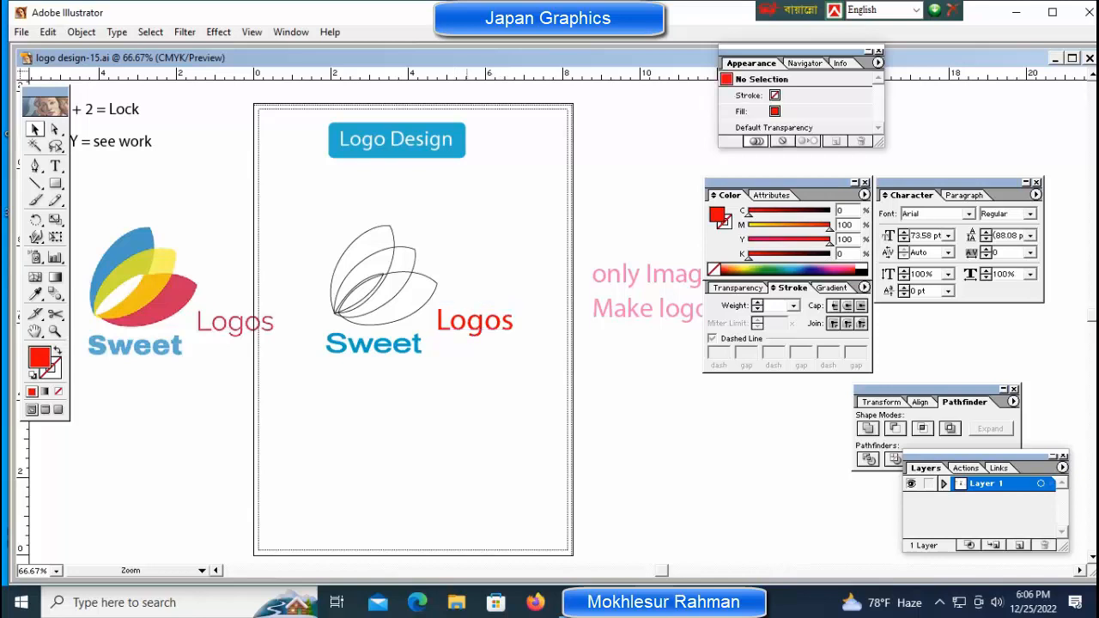
ctrl+click(467, 316)
drag(91, 315, 132, 277)
click(452, 154)
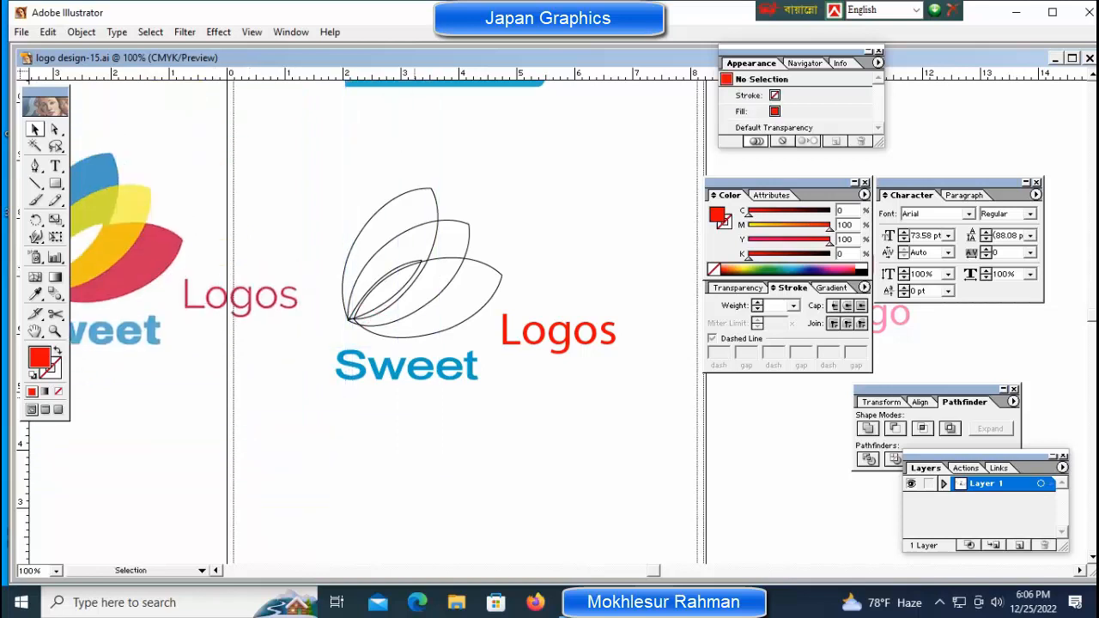
key(space)
drag(414, 155, 529, 172)
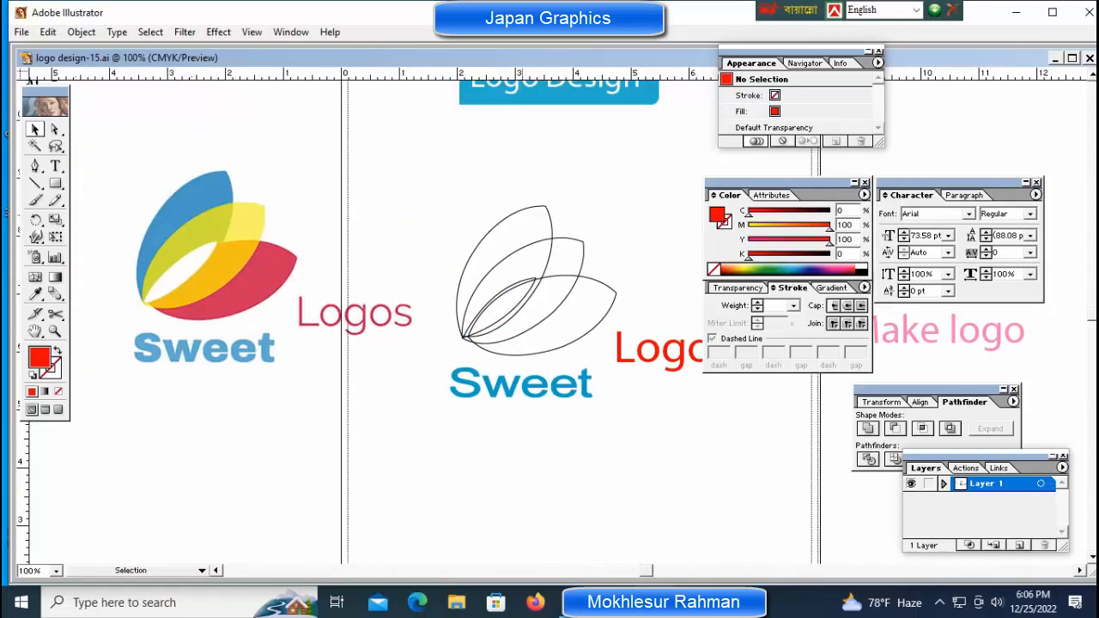
click(478, 245)
key(x)
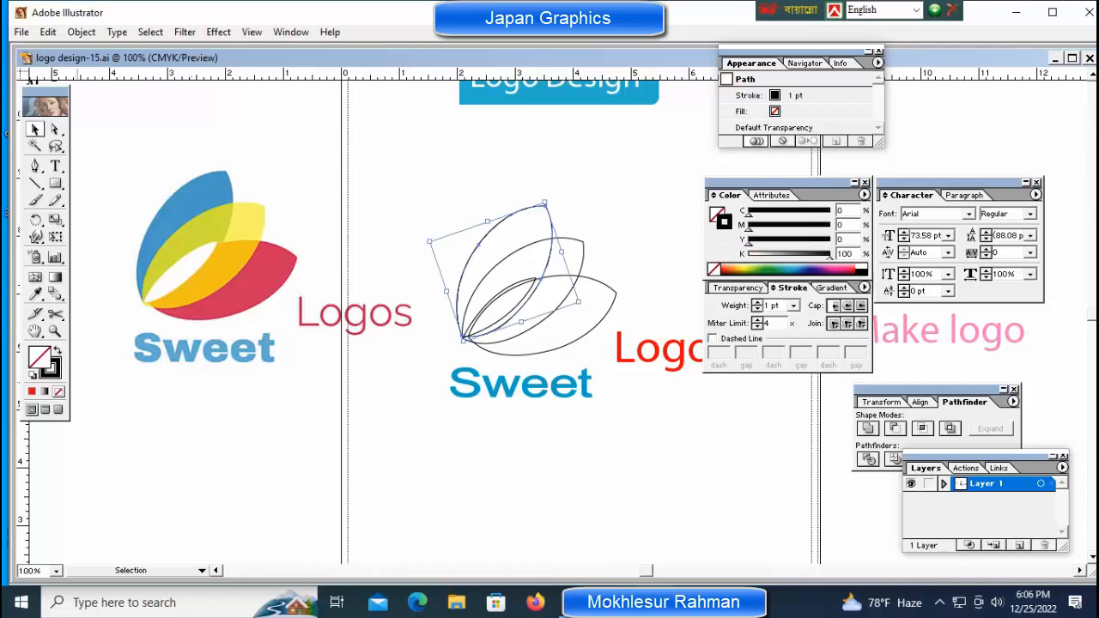
key(slash)
key(x)
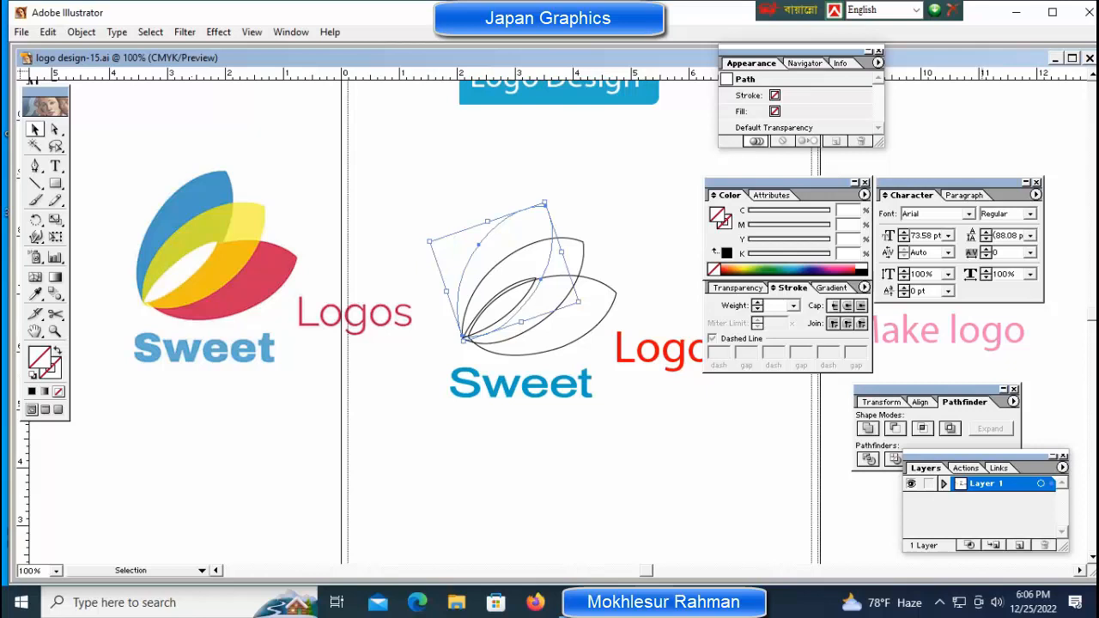
- Fill the uppermost leaf with C 100, M 0, Y 0, K 0 and deselect it
click(786, 268)
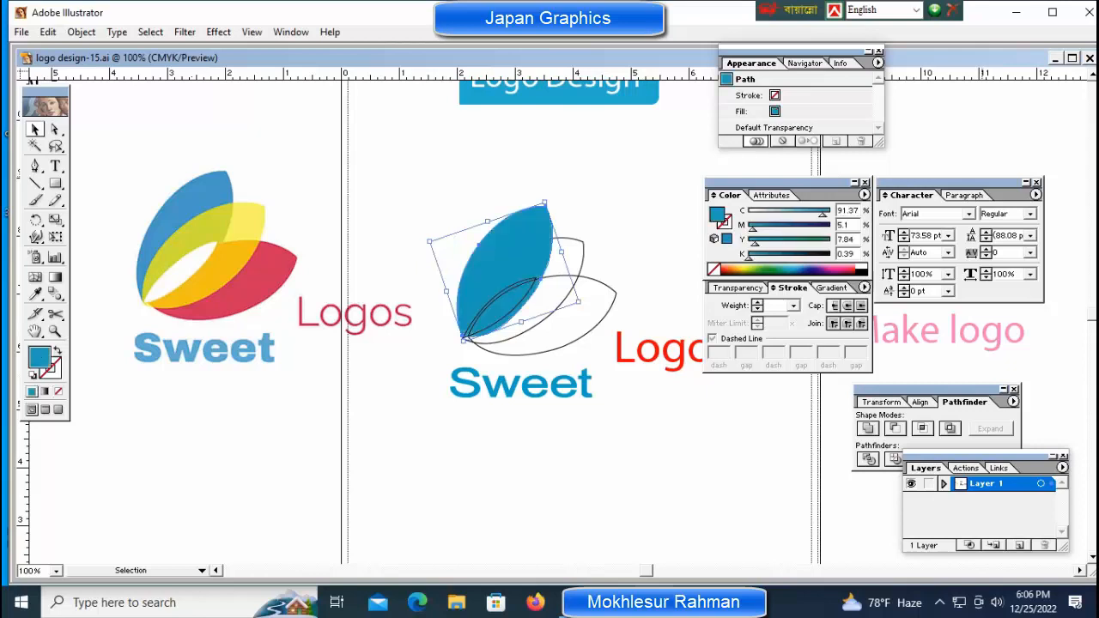
double_click(847, 211)
text(100)
key(Tab)
text(0)
key(Tab)
text(0)
key(Tab)
text(0)
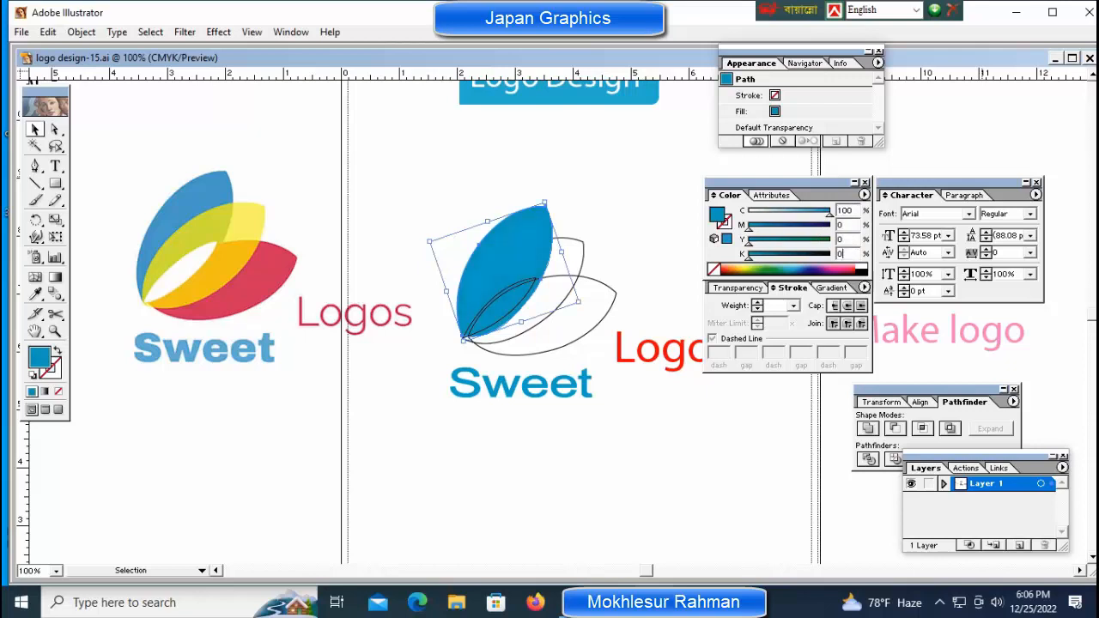
key(Return)
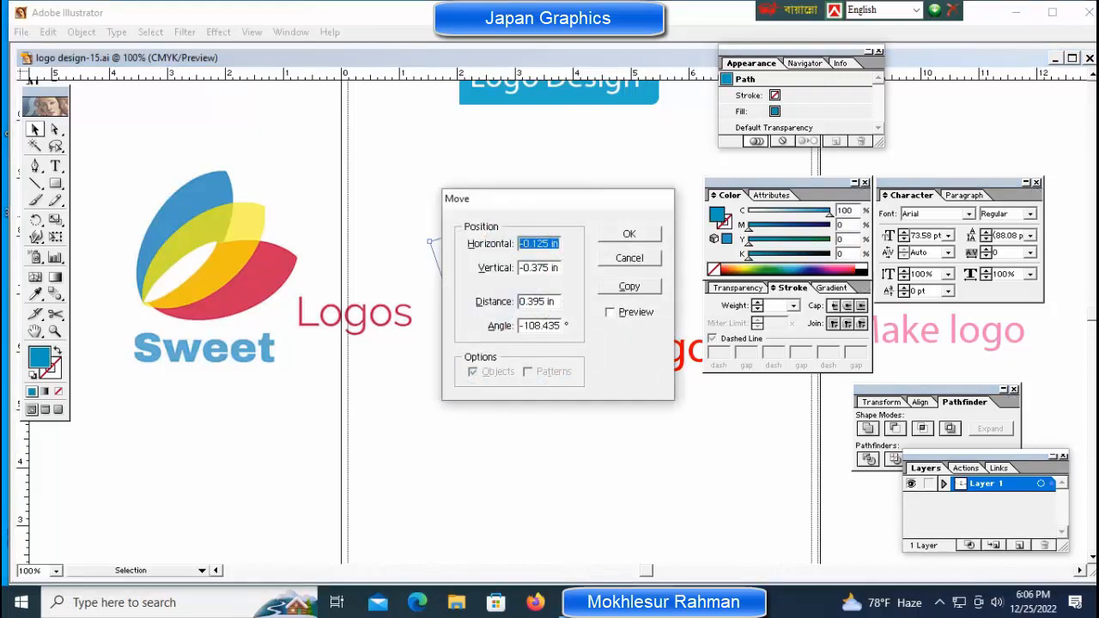
key(Escape)
key(ctrl+shift+a)
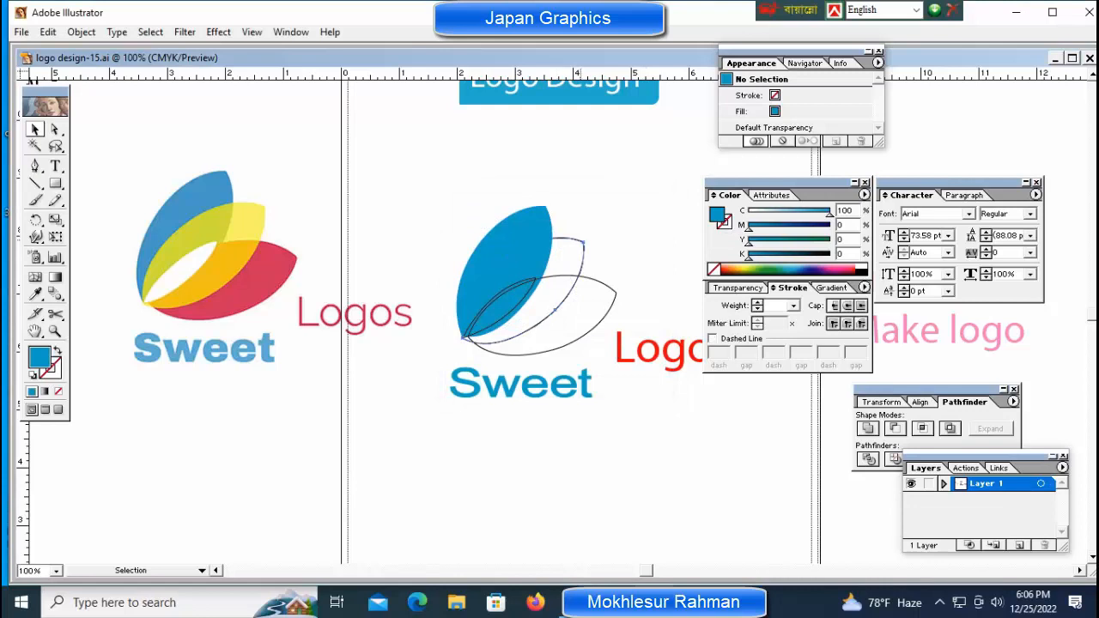
- Remove the middle leaf's stroke, fill it with C 0, M 0, Y 100, K 0 and deselect it
click(582, 246)
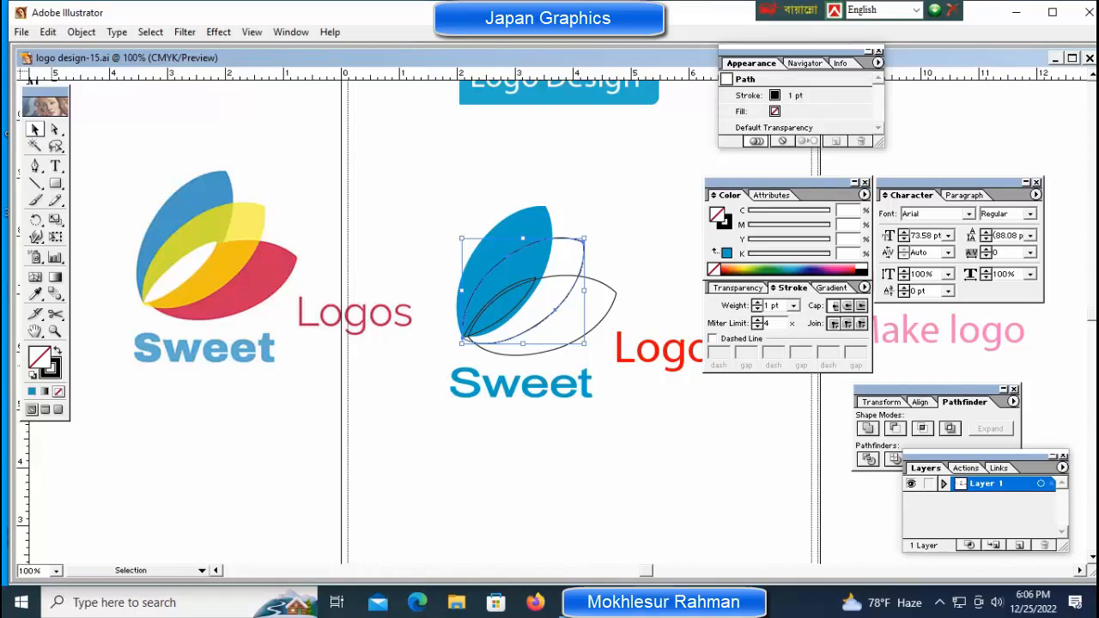
click(58, 391)
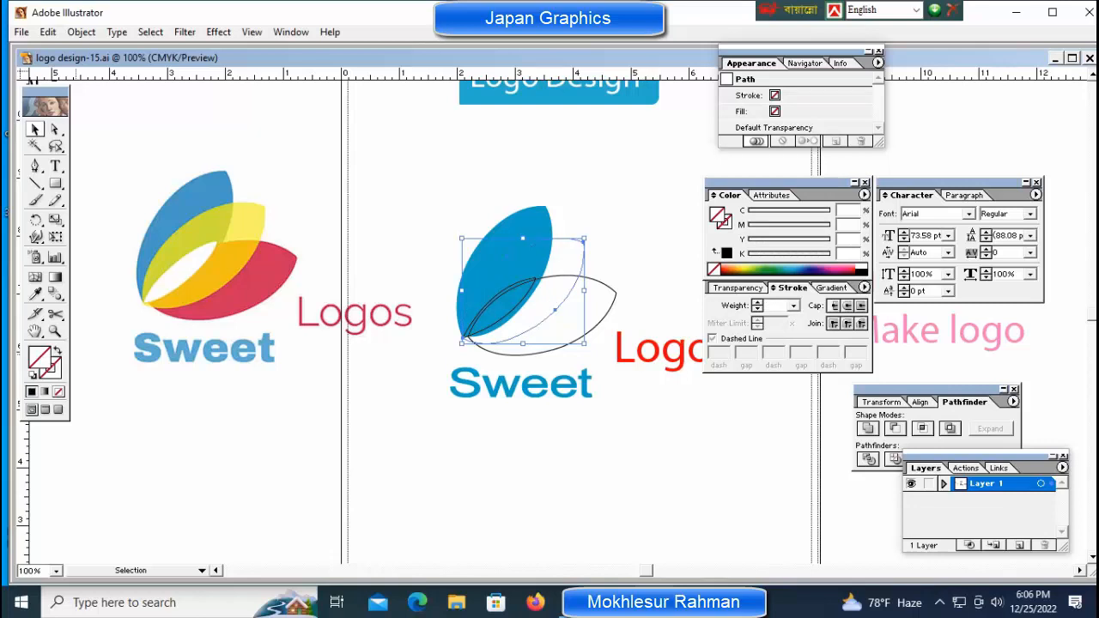
click(32, 392)
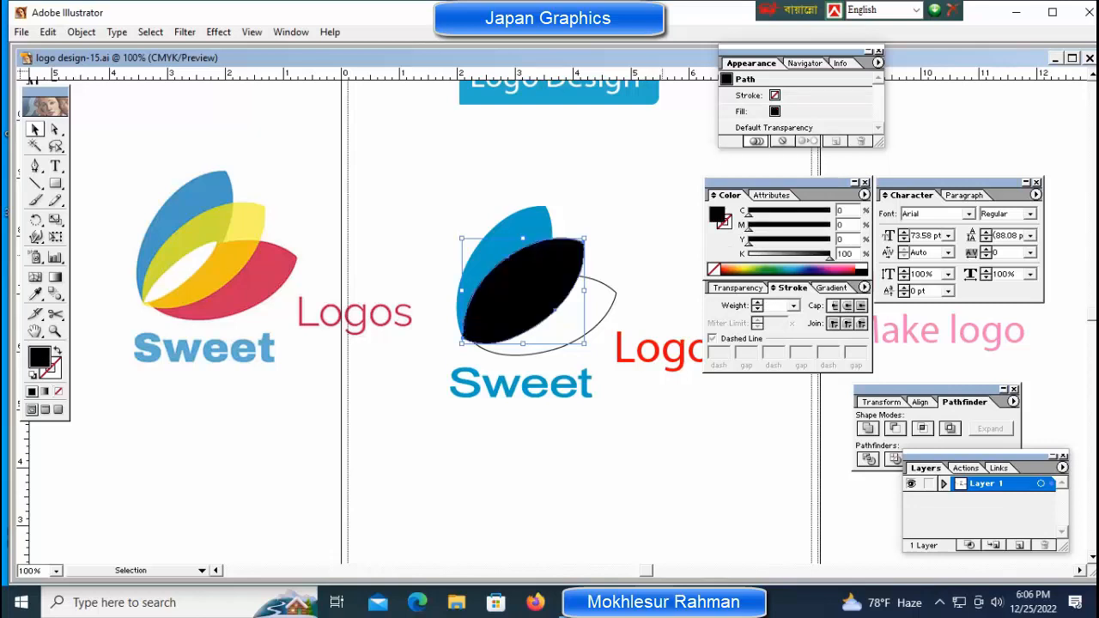
drag(844, 239, 837, 238)
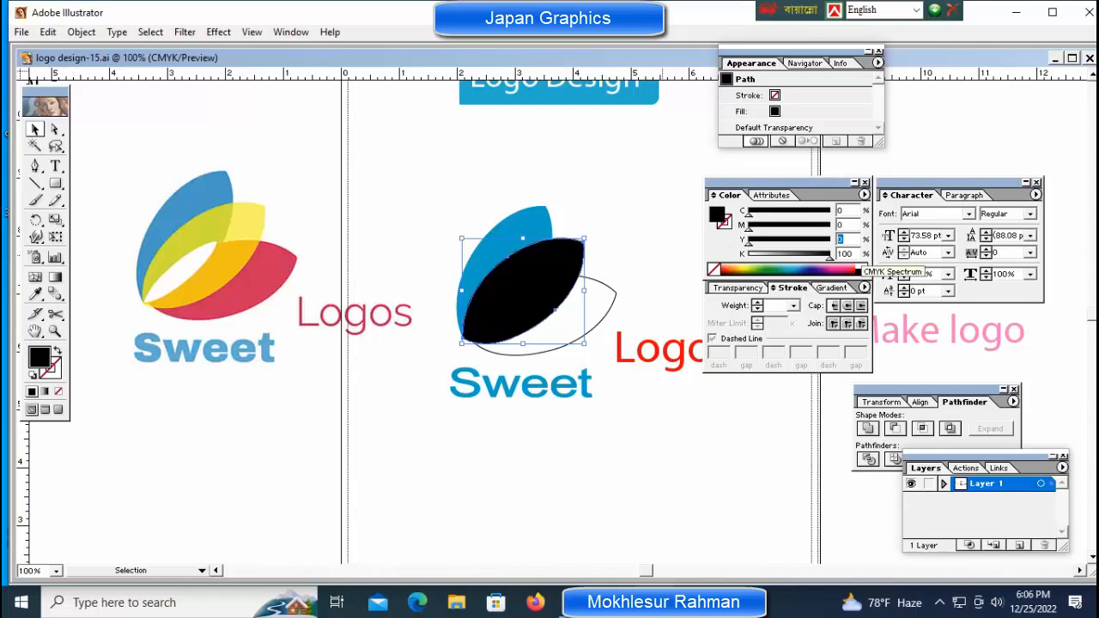
text(100)
key(Tab)
text(0)
key(Return)
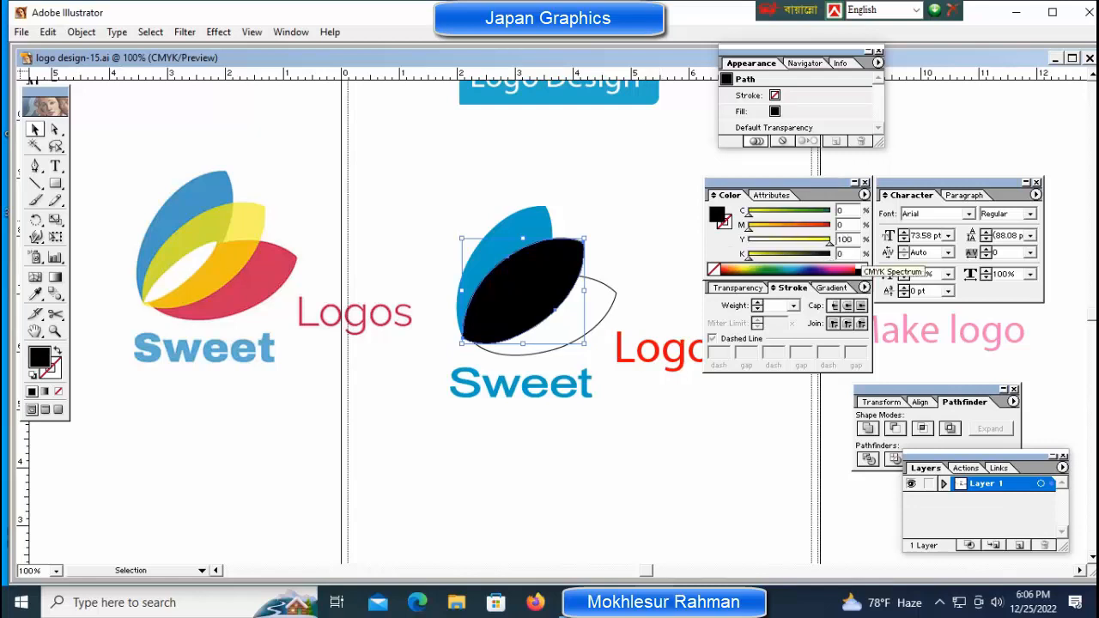
key(ctrl+shift+a)
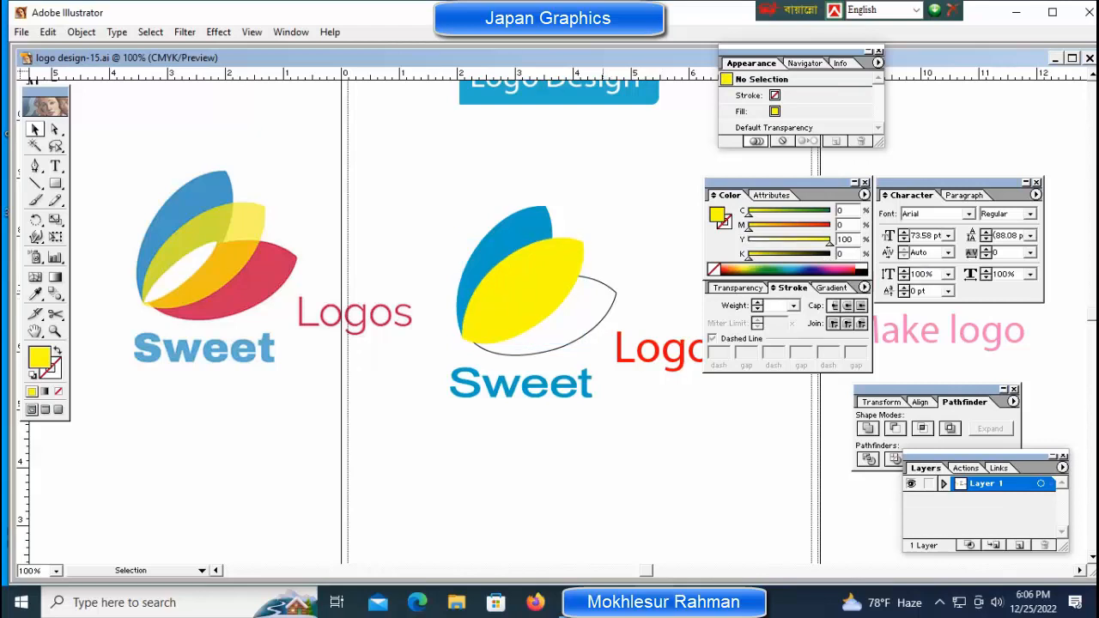
- Remove the black stroke from the lowest leaf outline of the traced logo
click(609, 309)
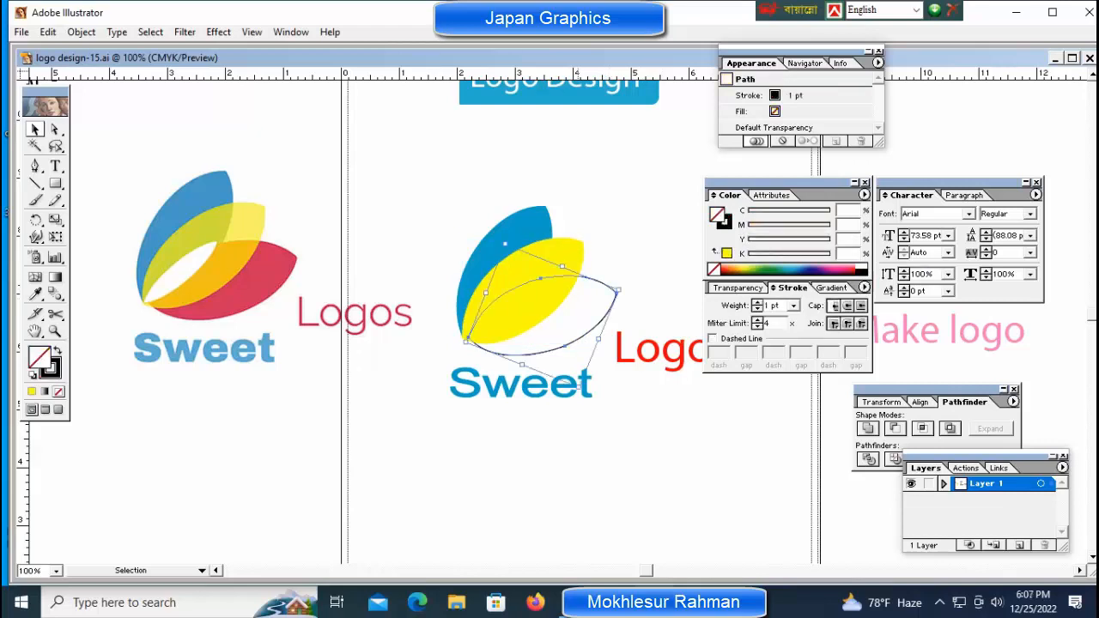
key(x)
key(slash)
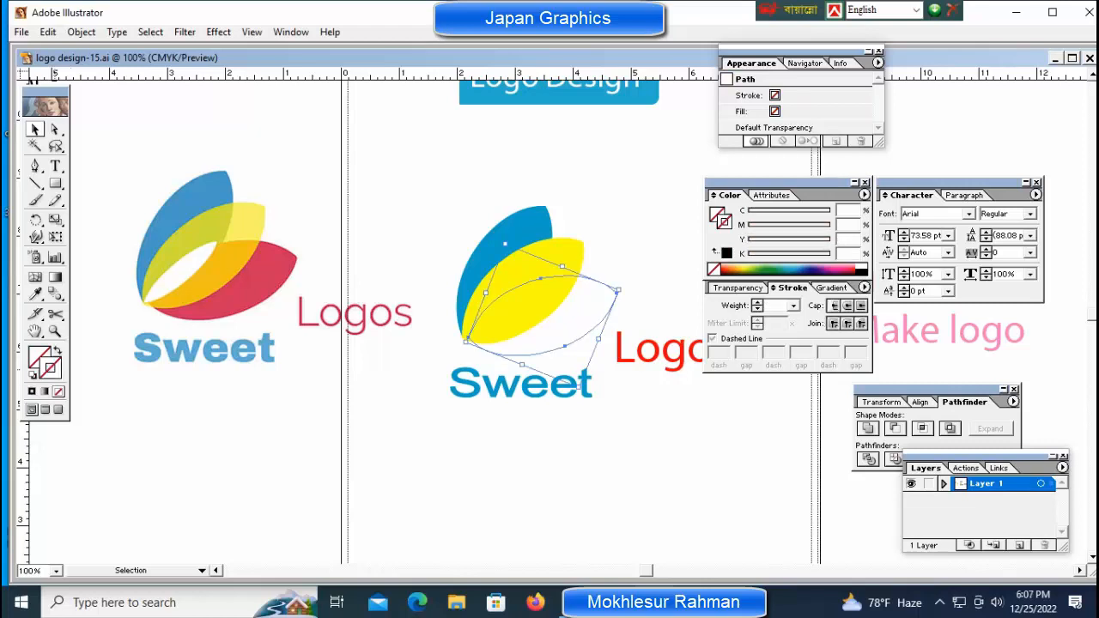
key(x)
- Open the Diccolor swatch library, fill the lowest leaf with DIC 196p and deselect it
click(291, 32)
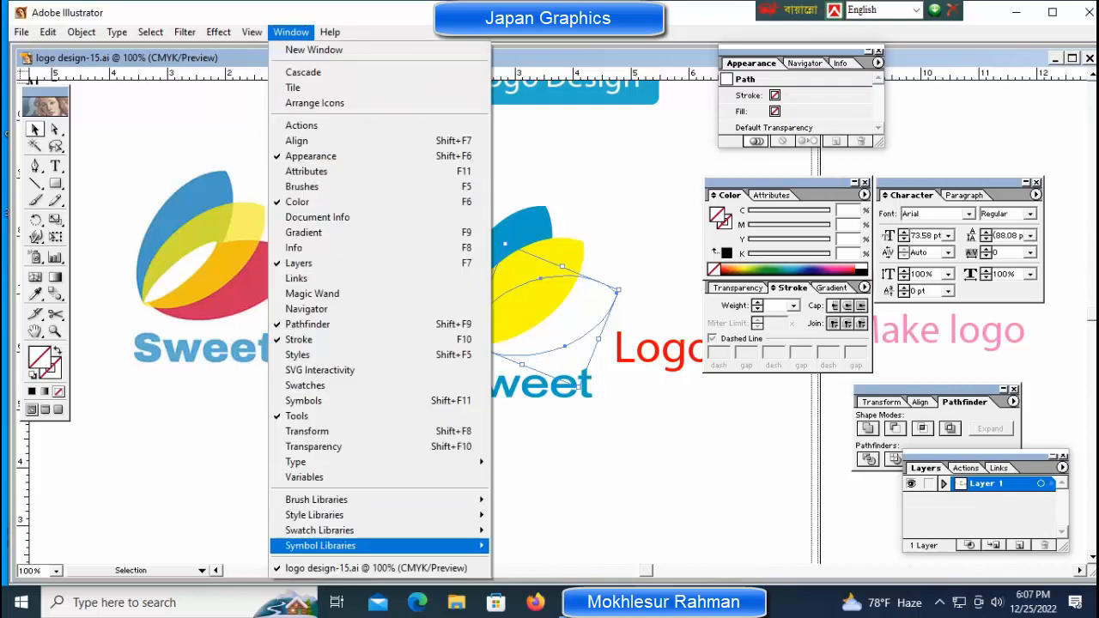
mouse_move(343, 514)
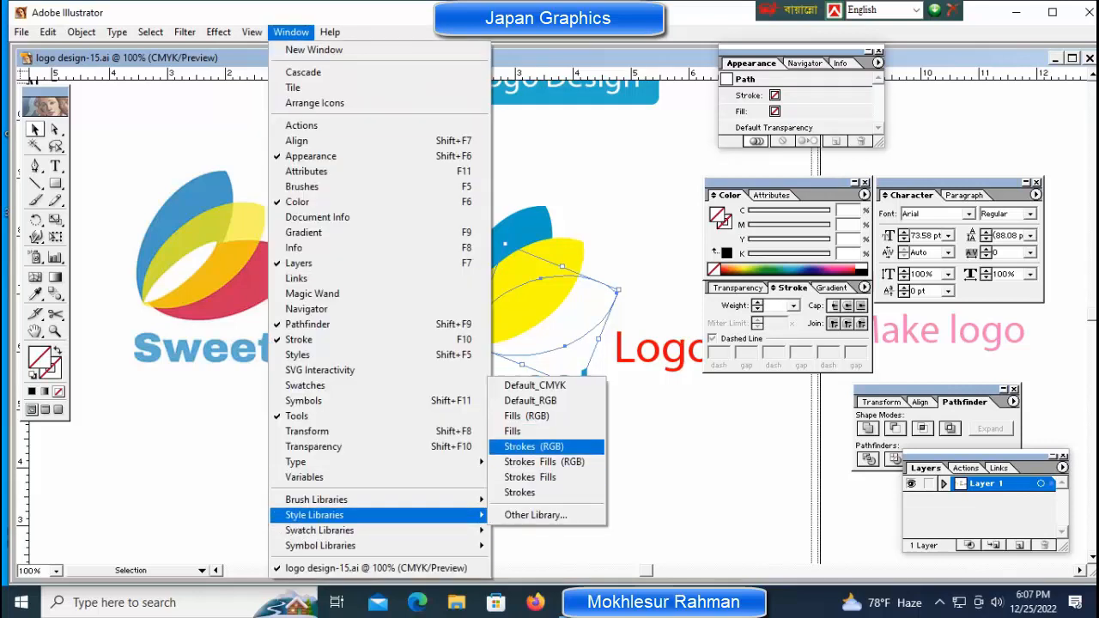
mouse_move(319, 529)
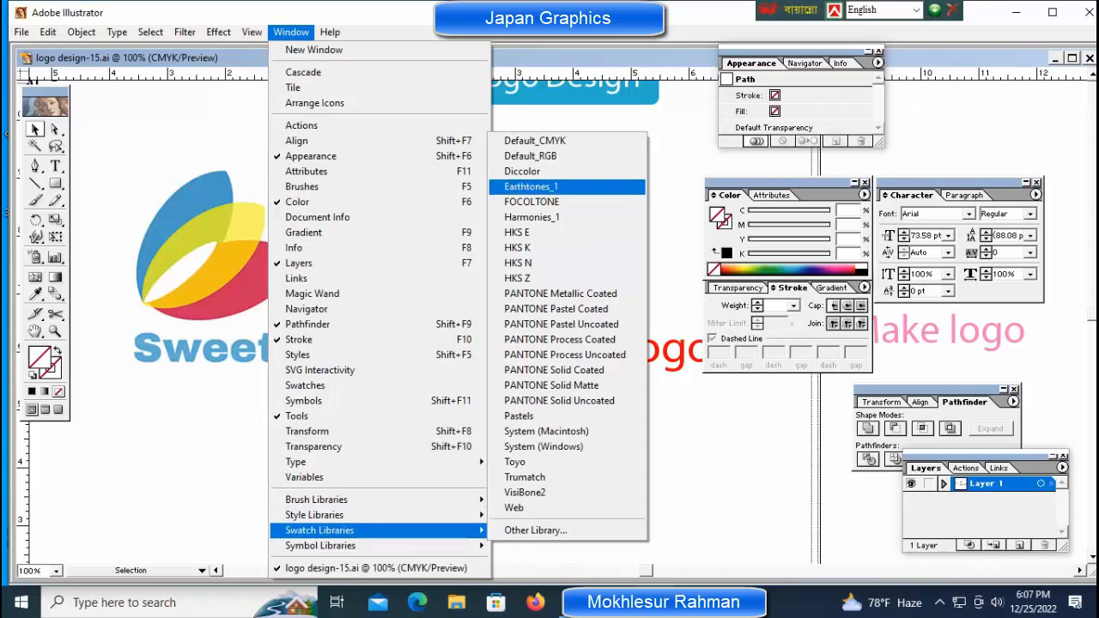
click(525, 170)
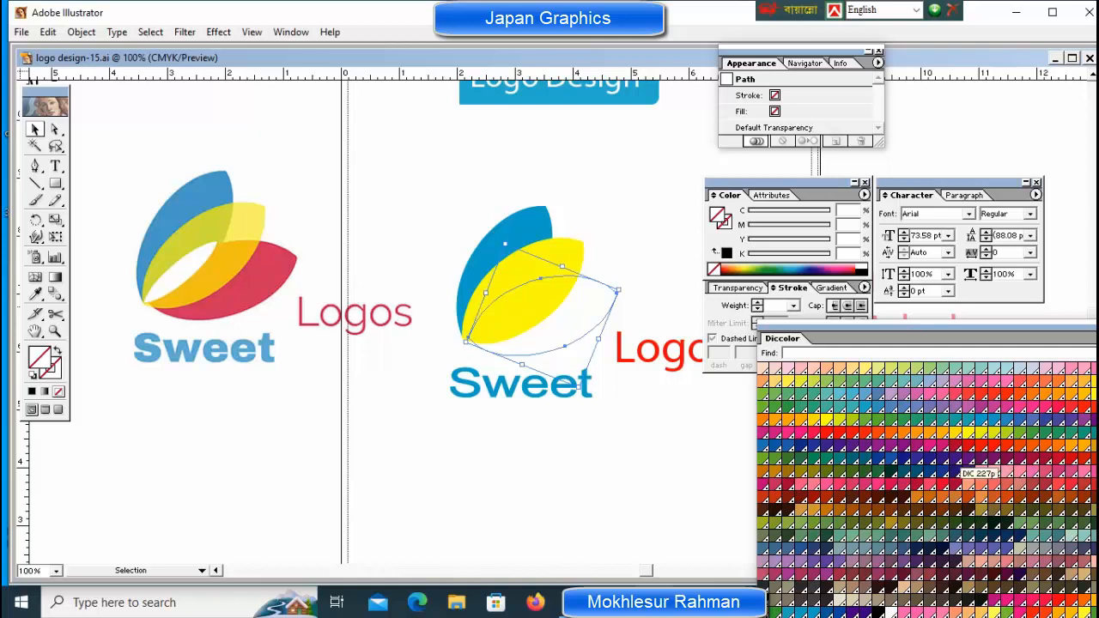
click(955, 447)
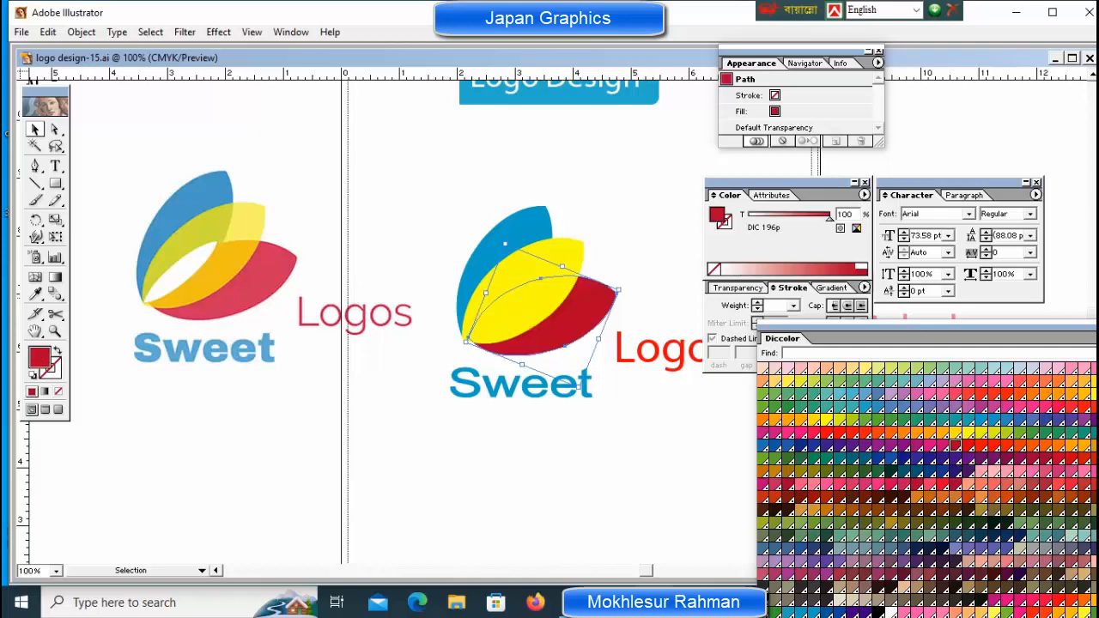
click(647, 464)
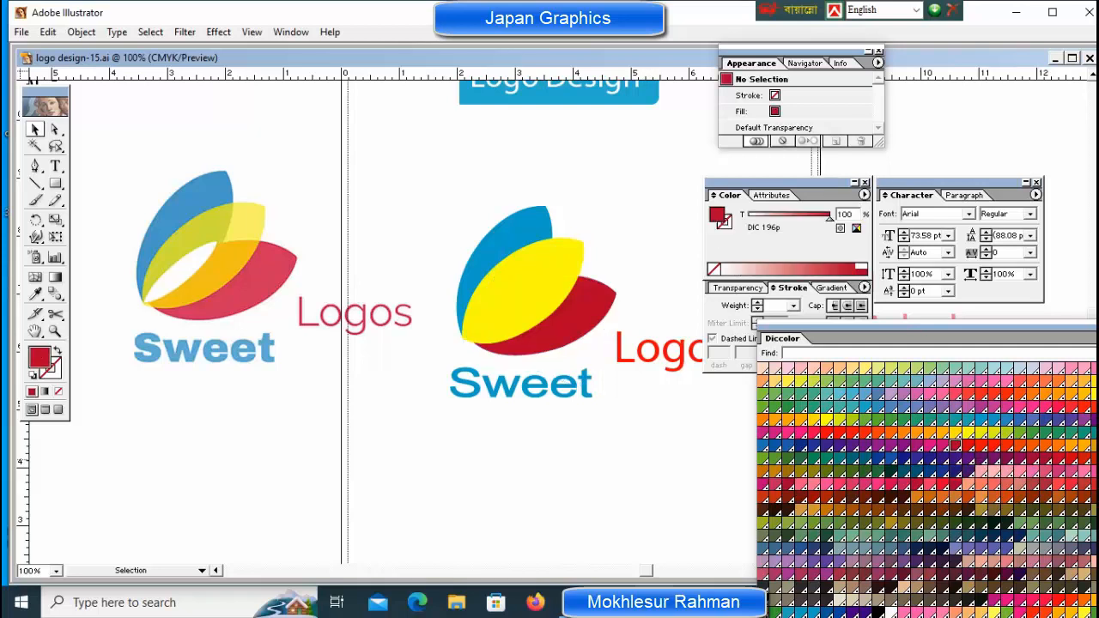
- Compare the coloured leaves of the traced logo with the original logo image at a closer view
key(ctrl+space)
ctrl+click(577, 326)
key(space)
drag(571, 326, 741, 344)
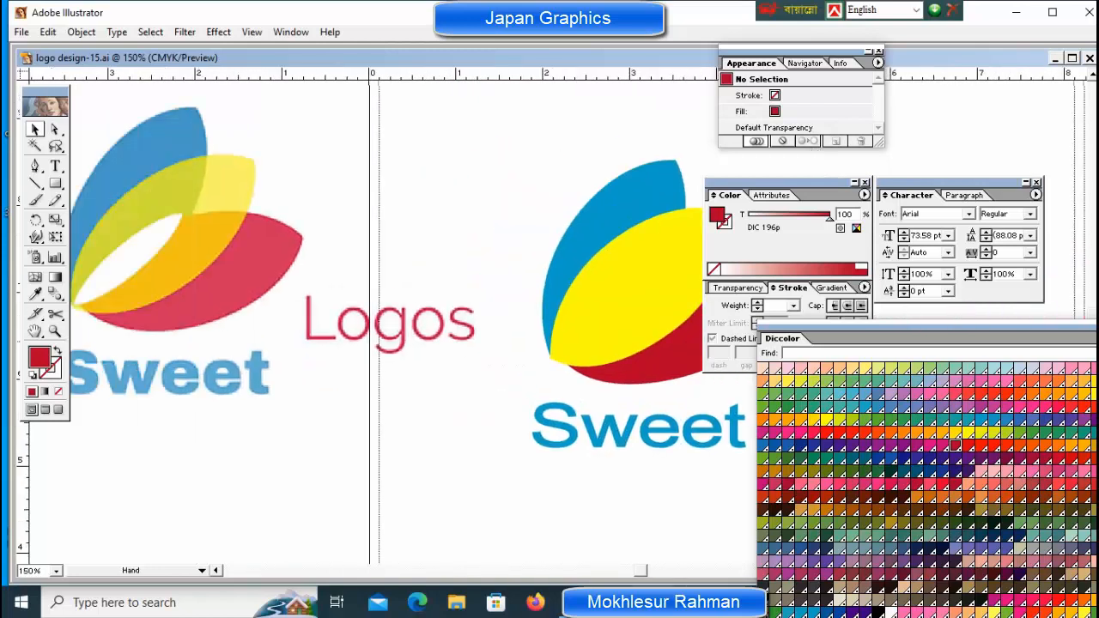
drag(658, 343, 544, 326)
key(ctrl+minus)
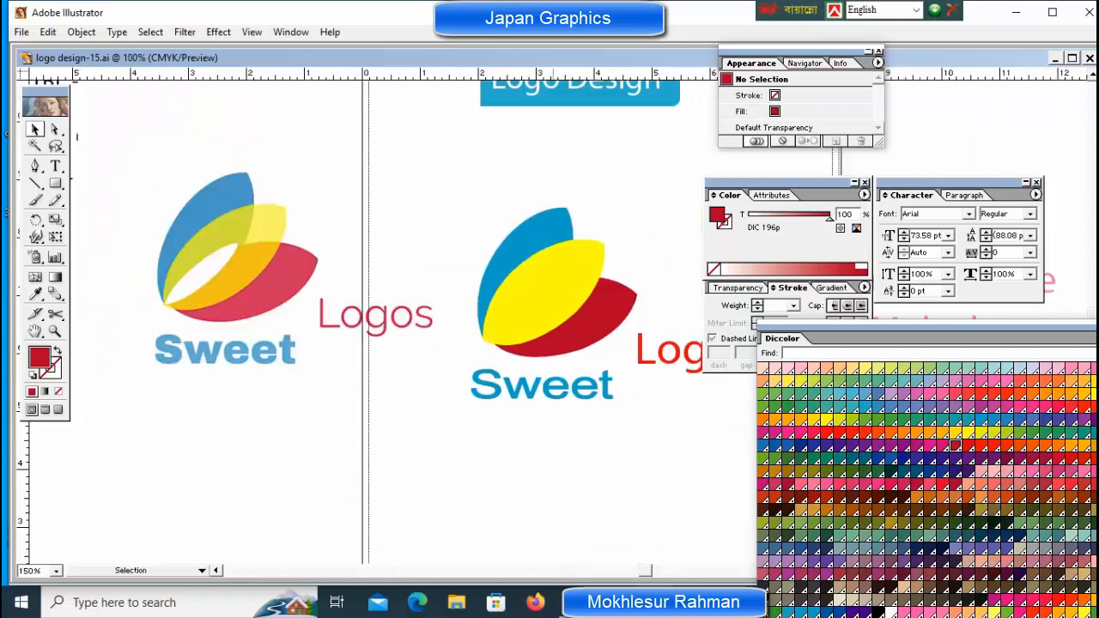
key(ctrl+minus)
key(space)
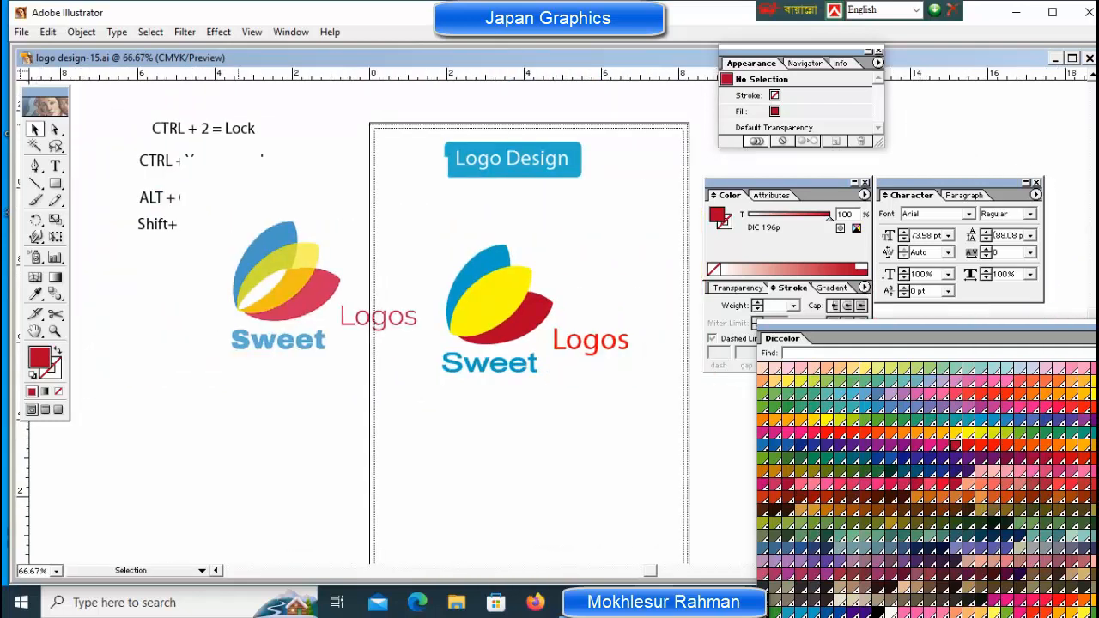
- Try to move the original logo image down below the keyboard-shortcut notes
click(194, 291)
drag(194, 292, 127, 430)
click(206, 161)
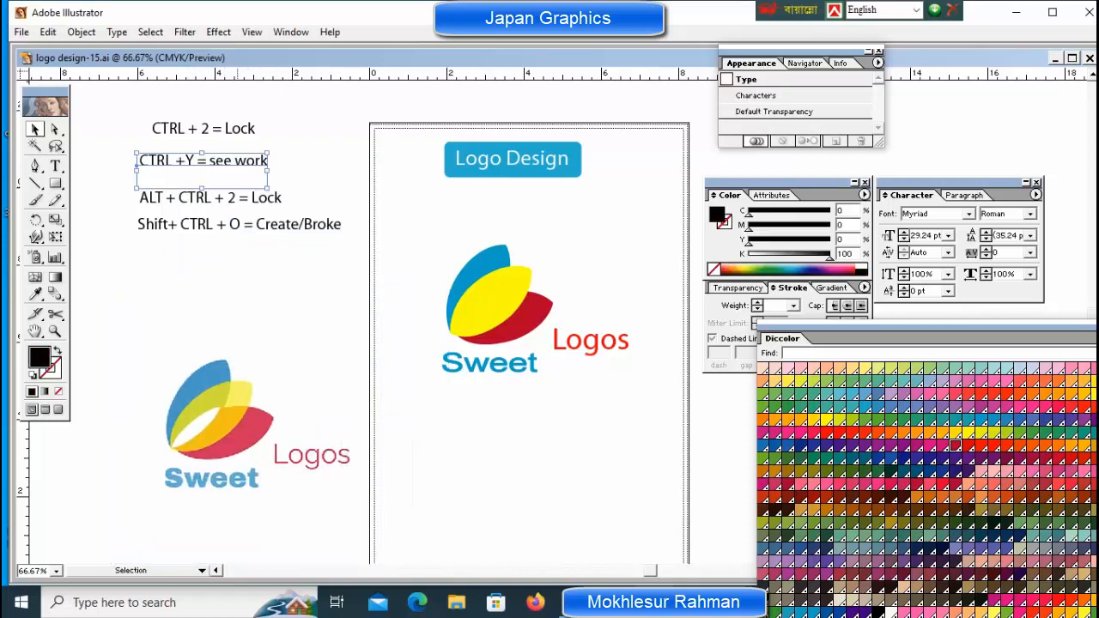
key(ctrl+y)
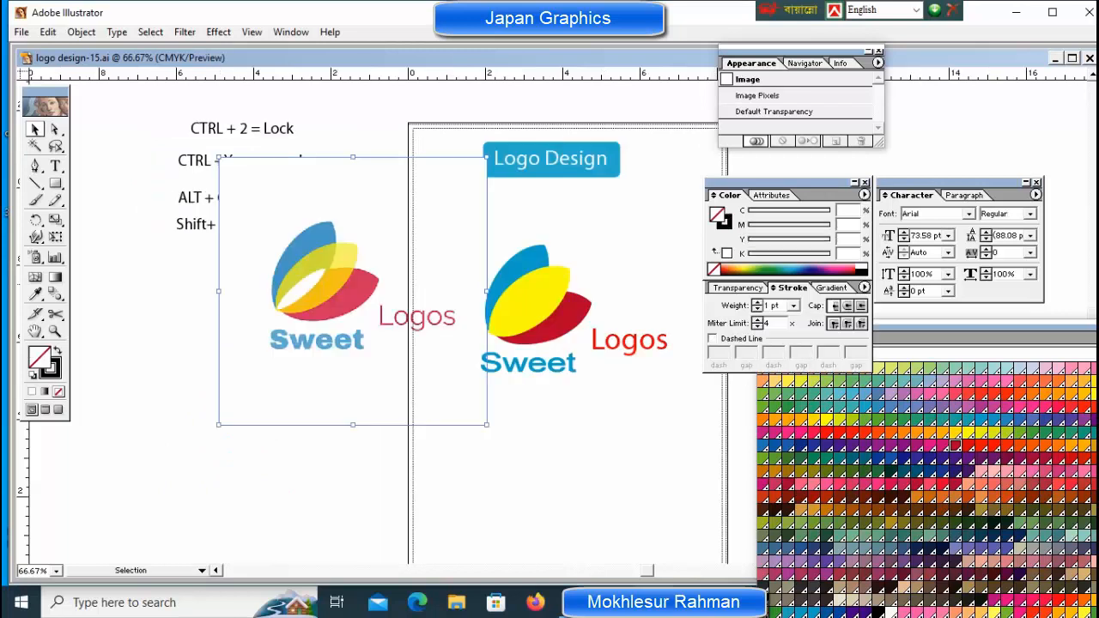
- Move the original logo image down and left, clear of the keyboard-shortcut notes, and lock it
drag(352, 291, 217, 408)
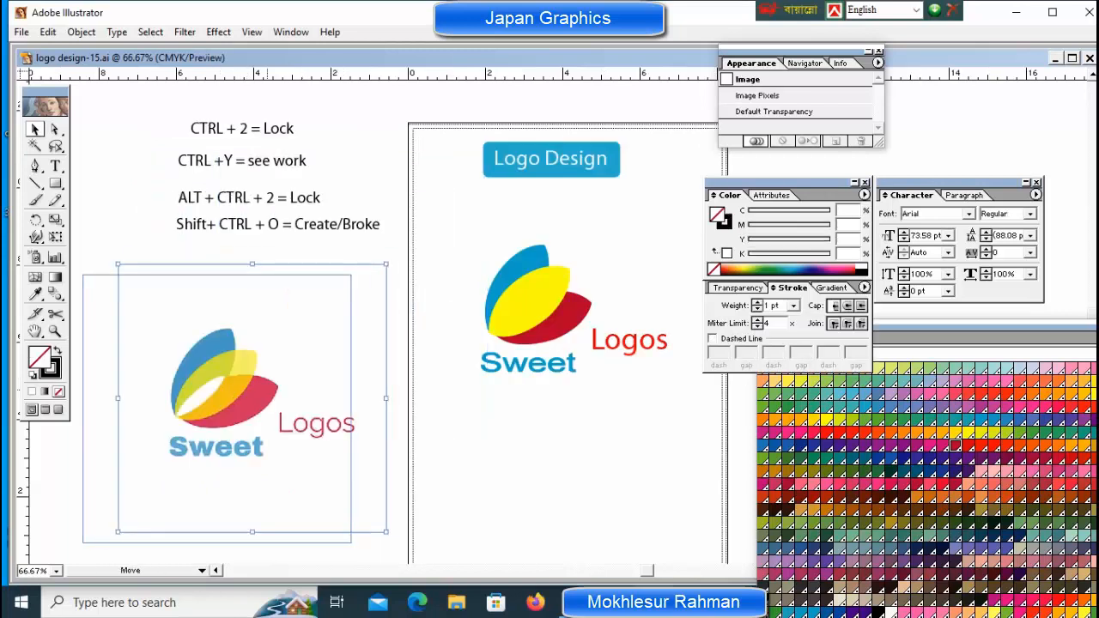
key(ctrl+2)
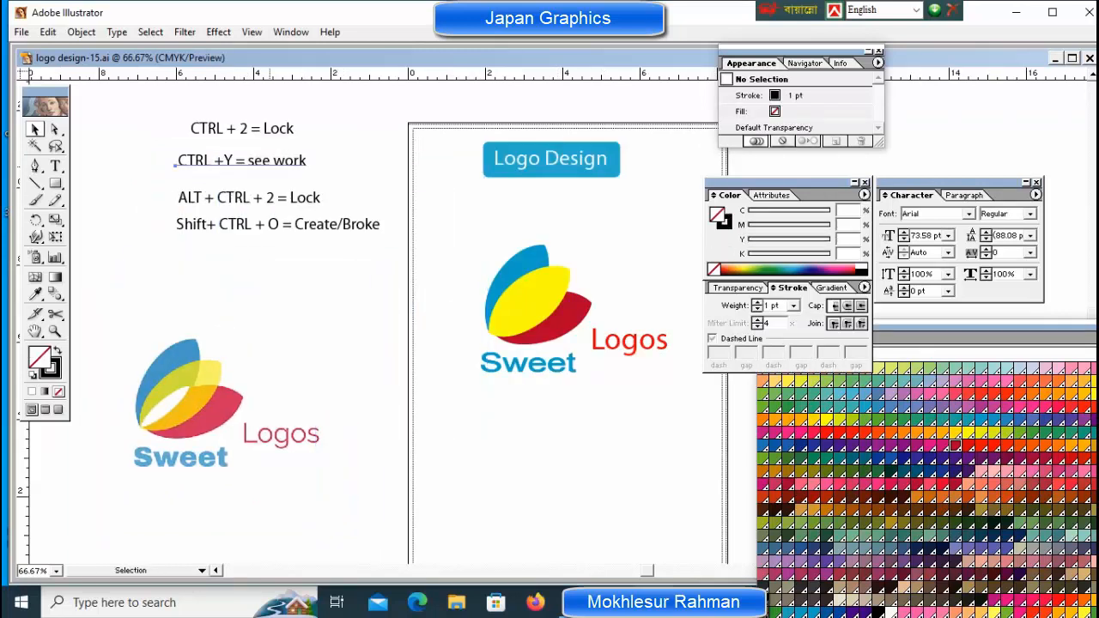
- Select the "CTRL +Y = see work" note and show the document in Outline view
click(240, 161)
key(ctrl+y)
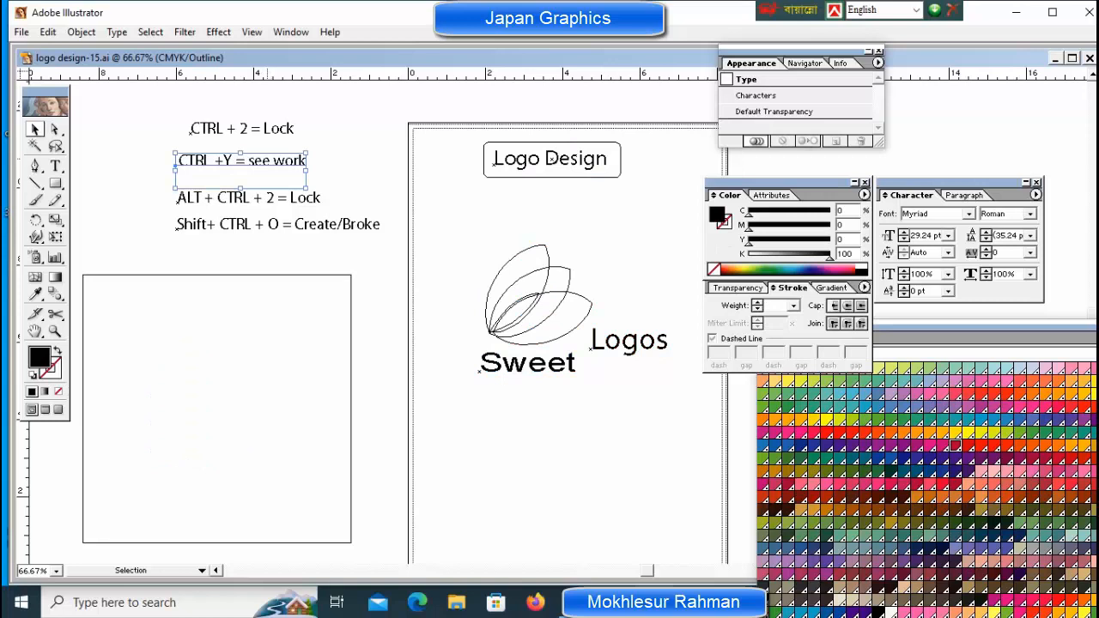
- Inspect the overlapping leaf outlines at a closer view, including the narrow inner leaf, and return the document to Preview
ctrl+click(578, 295)
ctrl+click(572, 353)
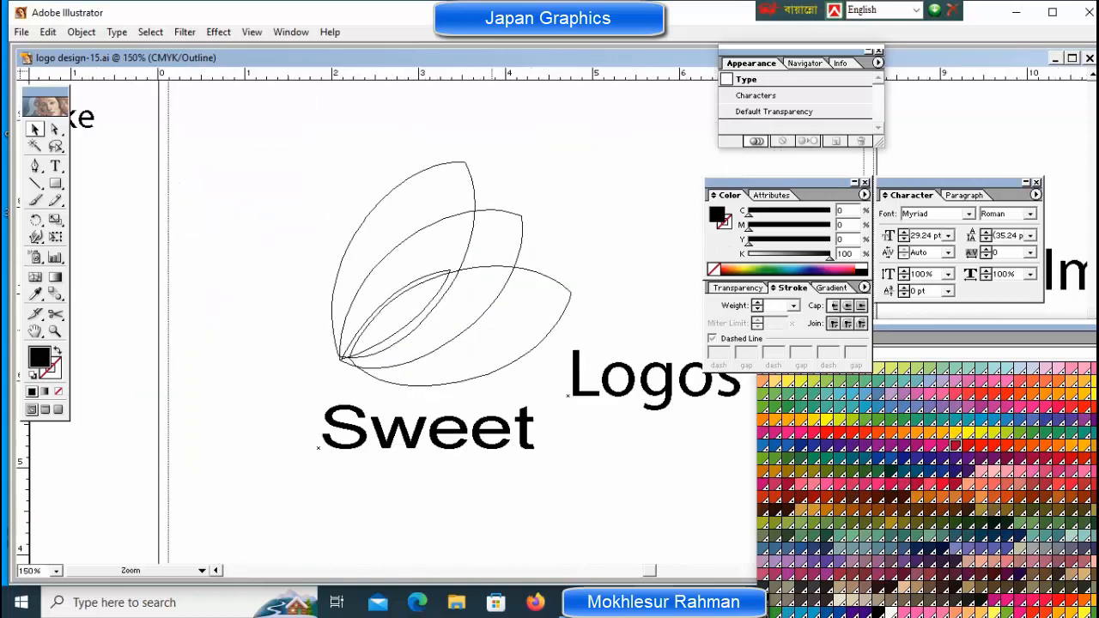
ctrl+click(496, 331)
click(486, 265)
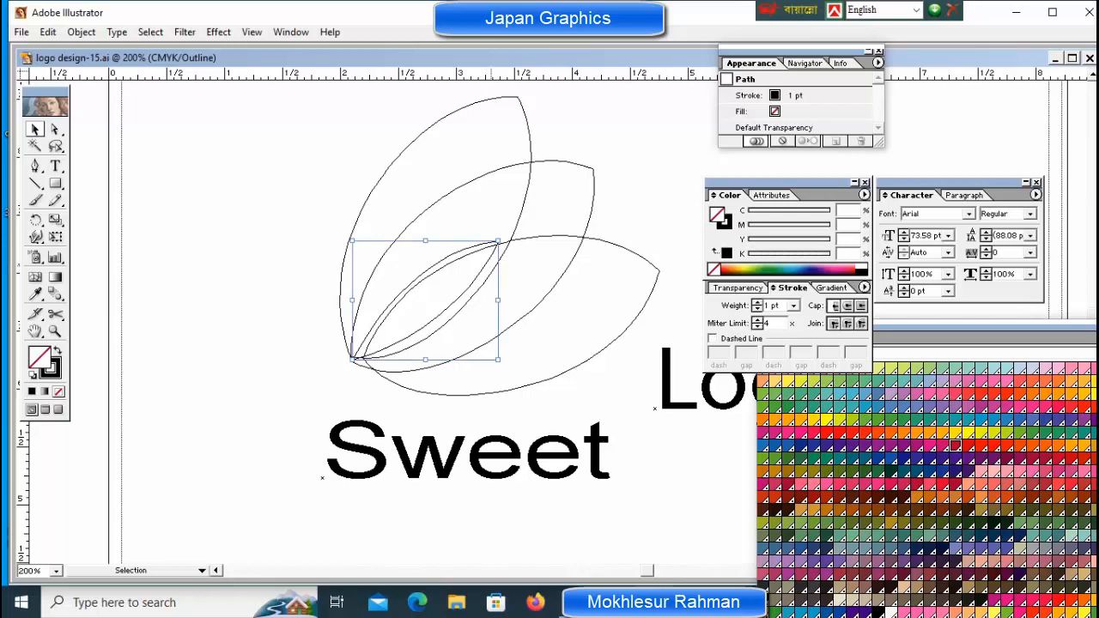
key(ctrl+minus)
key(ctrl+minus)
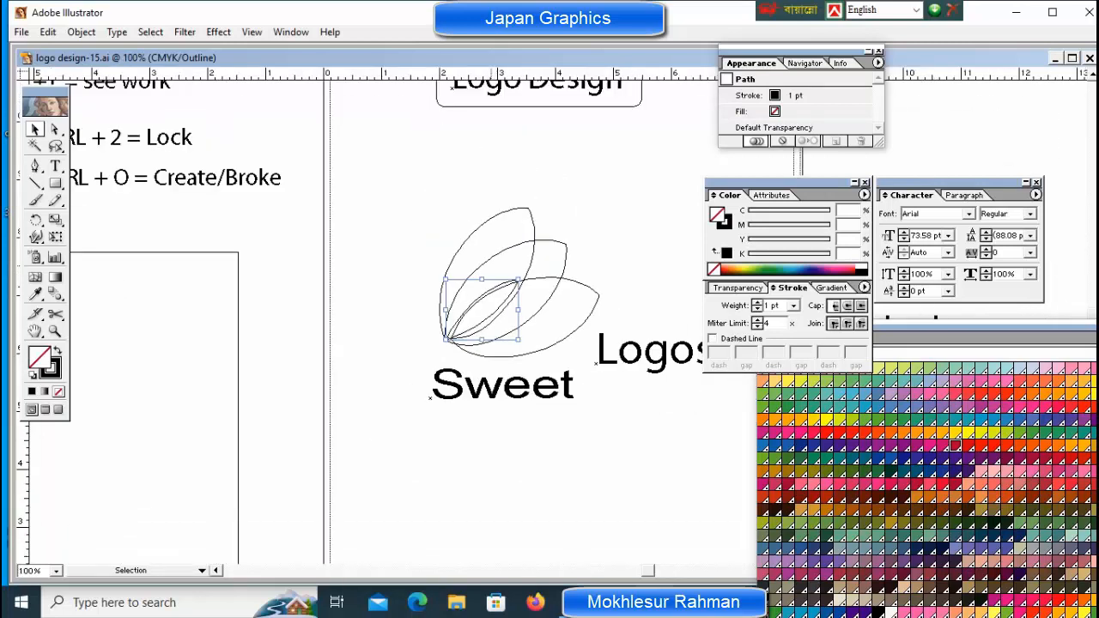
key(ctrl+minus)
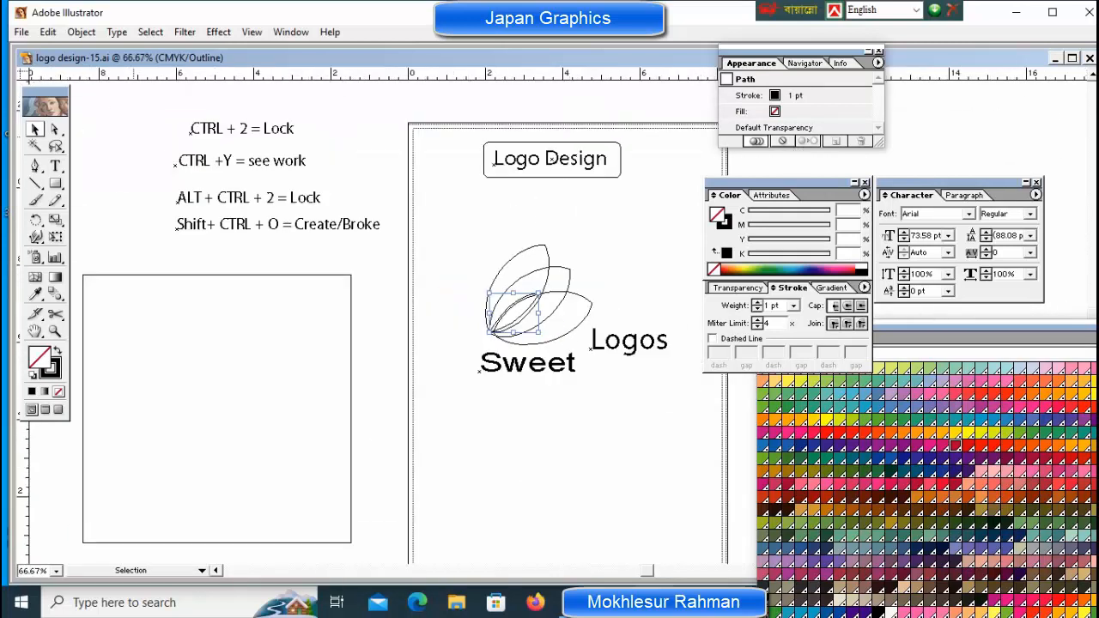
click(229, 163)
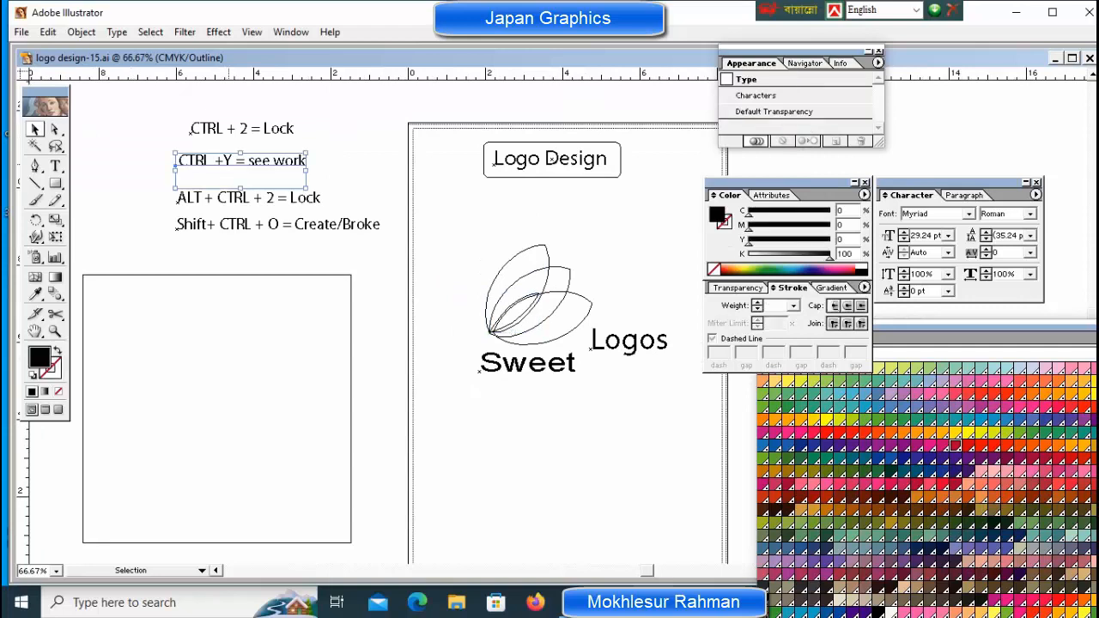
key(ctrl+y)
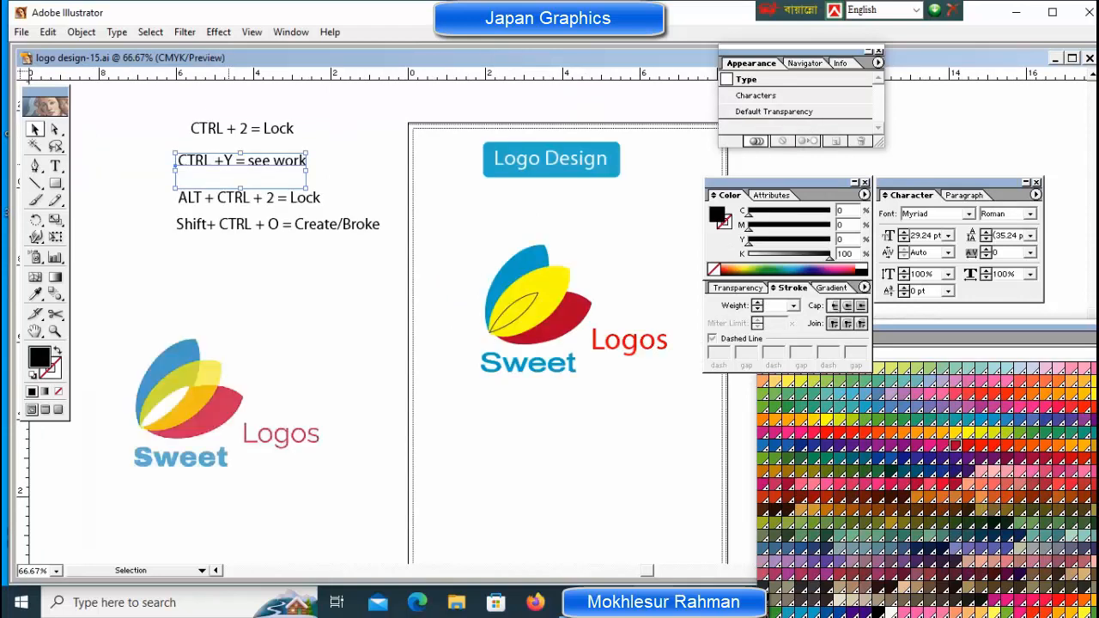
- Remove the stroke from the narrow inner leaf and fill it with white
key(ctrl+shift+a)
key(ctrl+plus)
key(ctrl+plus)
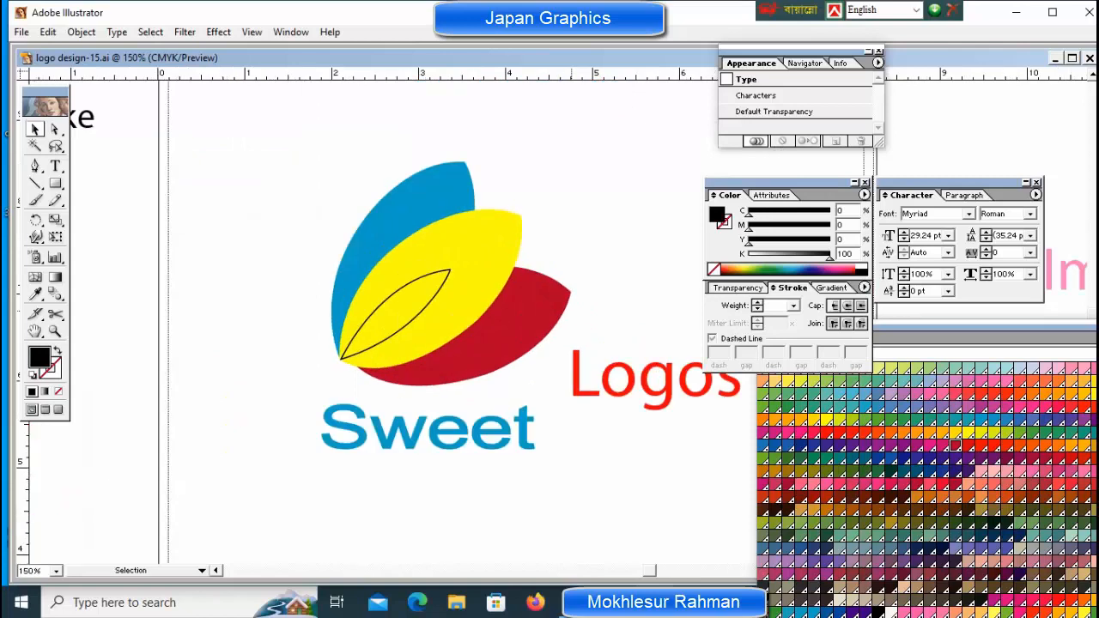
click(395, 334)
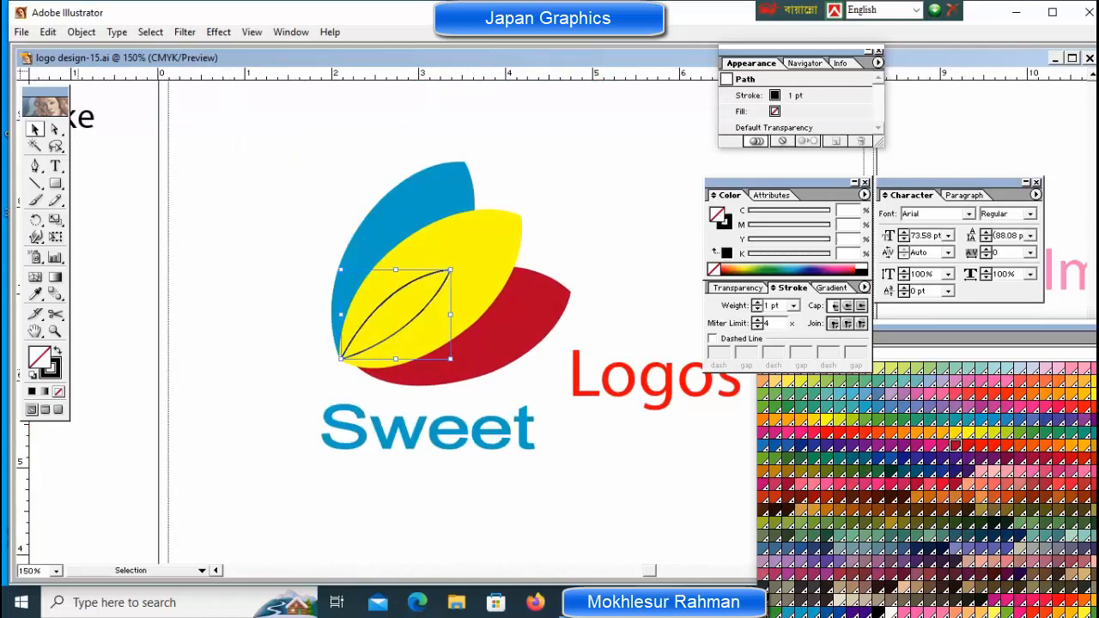
click(58, 392)
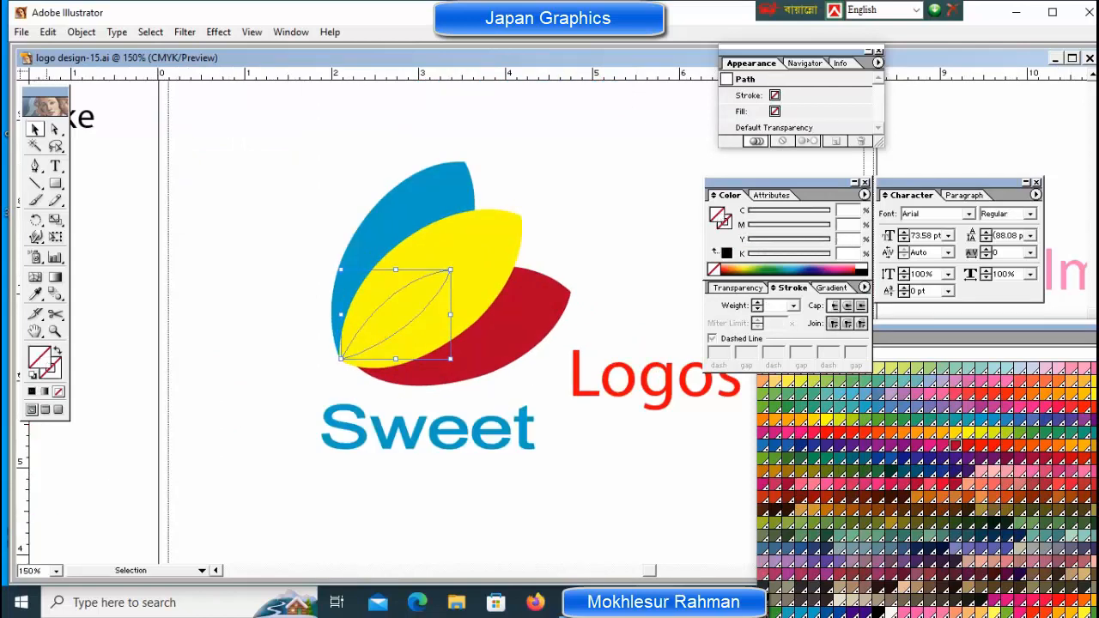
click(717, 214)
click(861, 266)
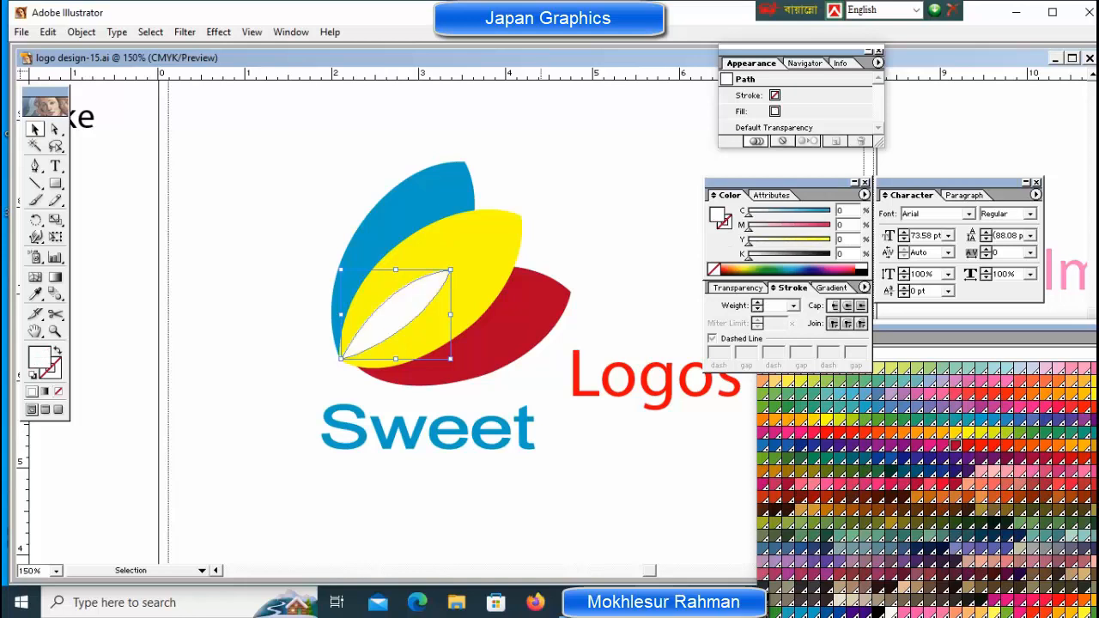
click(294, 258)
- Move the original logo image up and right, beside the page and level with the traced logo
key(ctrl+minus)
key(ctrl+minus)
key(ctrl+minus)
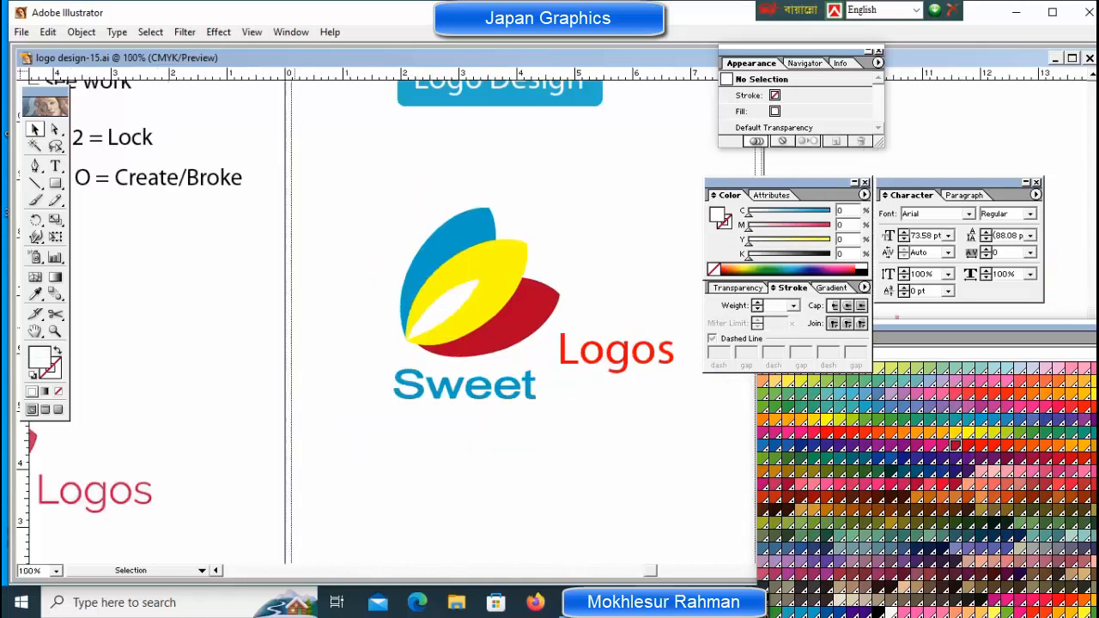
drag(515, 386, 399, 387)
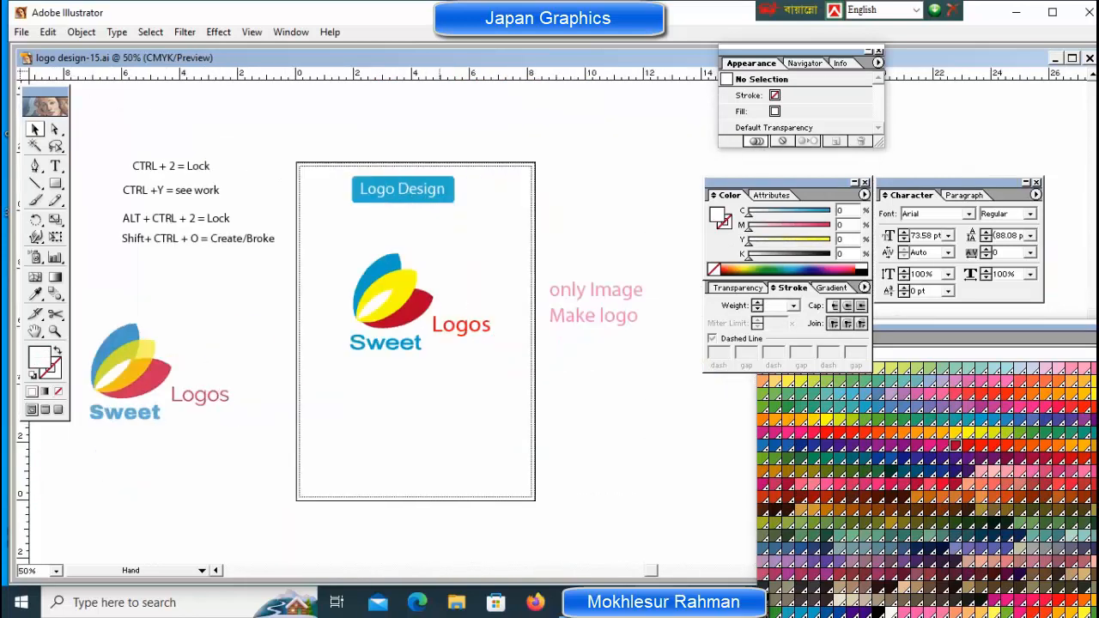
drag(137, 369, 186, 310)
click(287, 446)
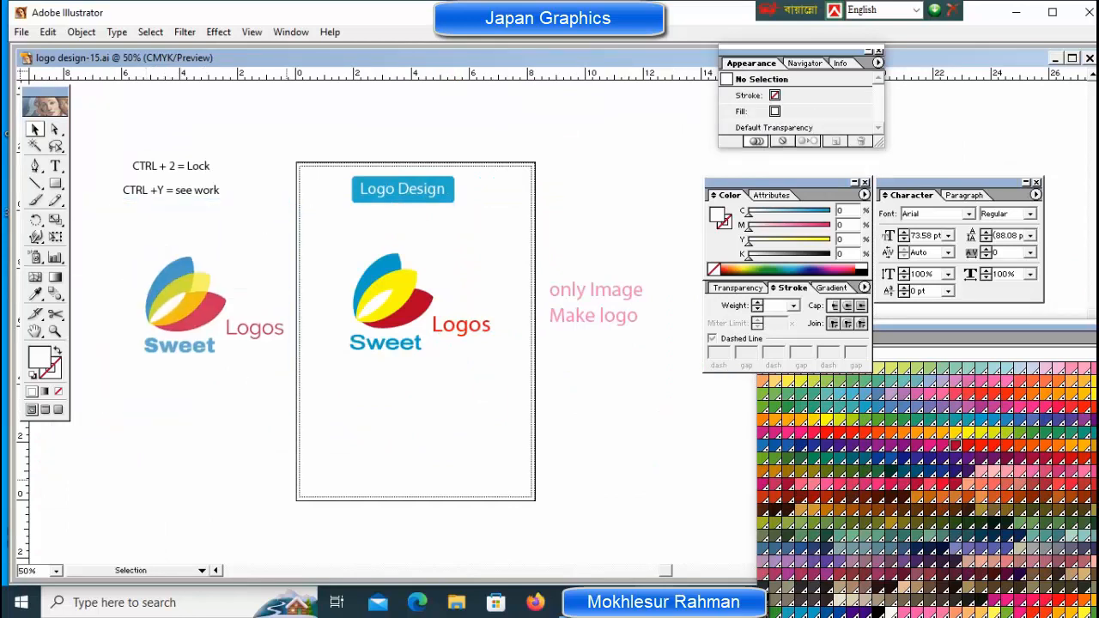
- Move the "Make logo" text onto the page below the traced logo and change it to "Image Make logo"
key(ctrl+space)
ctrl+click(395, 326)
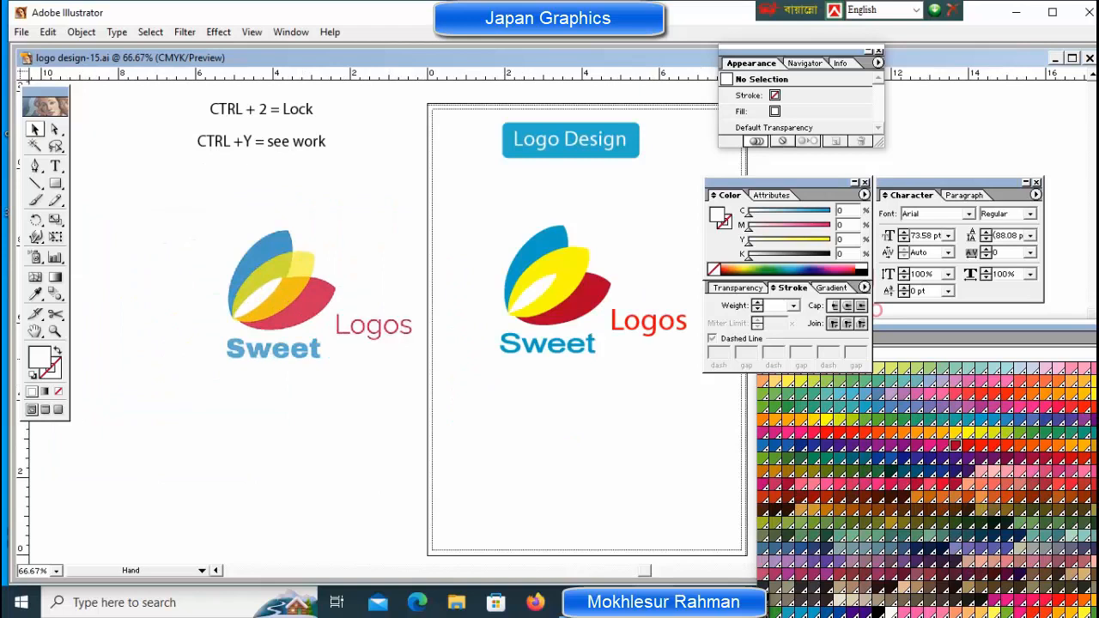
drag(542, 341, 388, 322)
drag(609, 295, 350, 440)
double_click(351, 438)
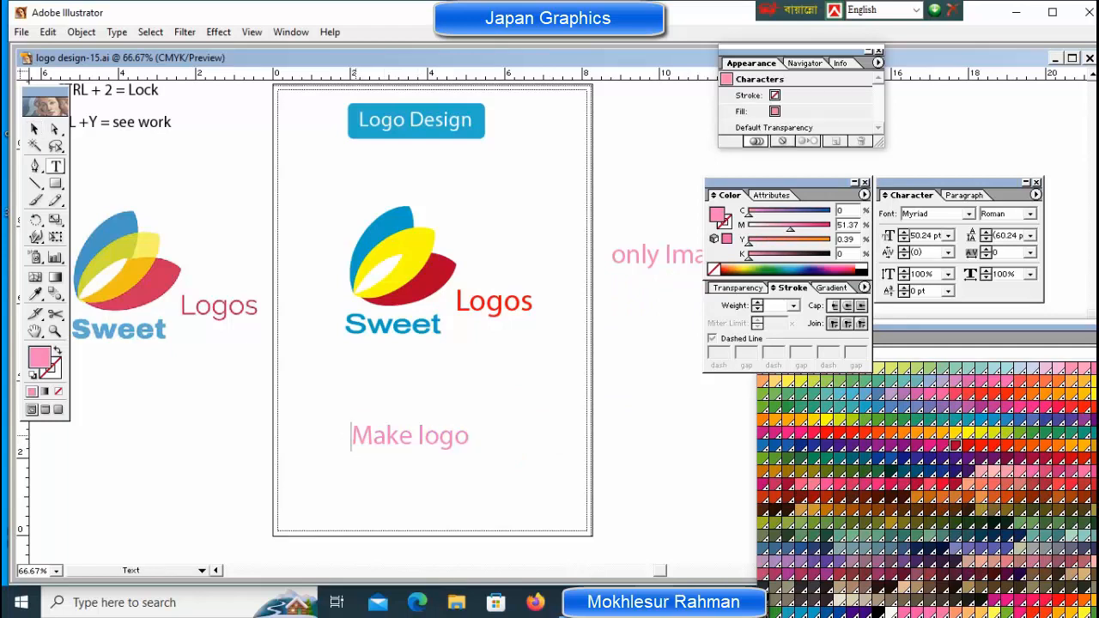
text(Image)
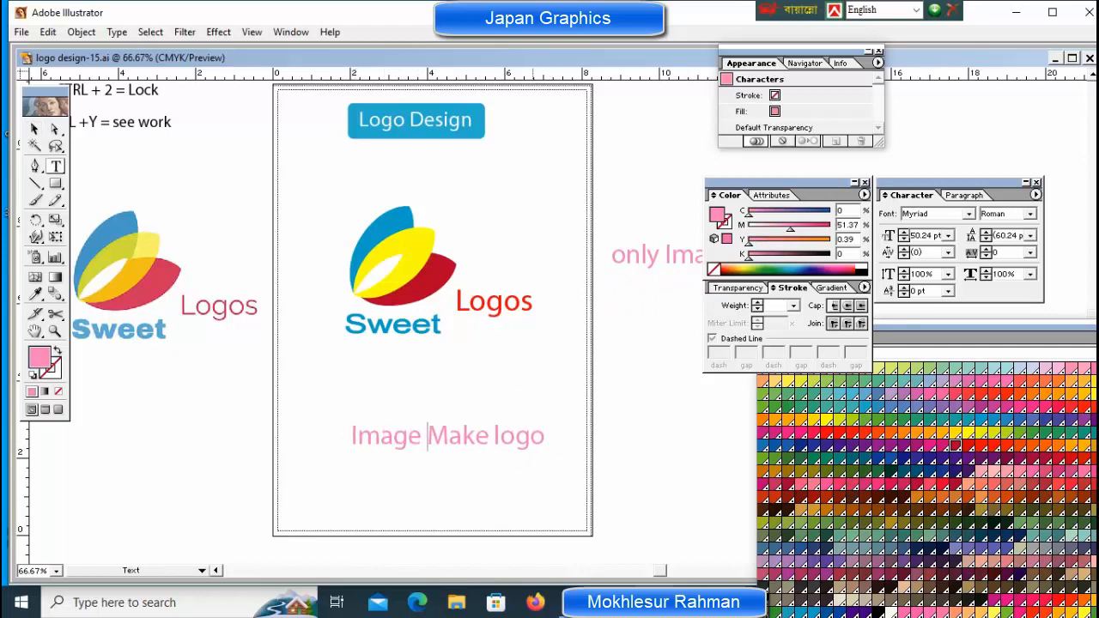
key(ctrl)
drag(447, 435, 431, 408)
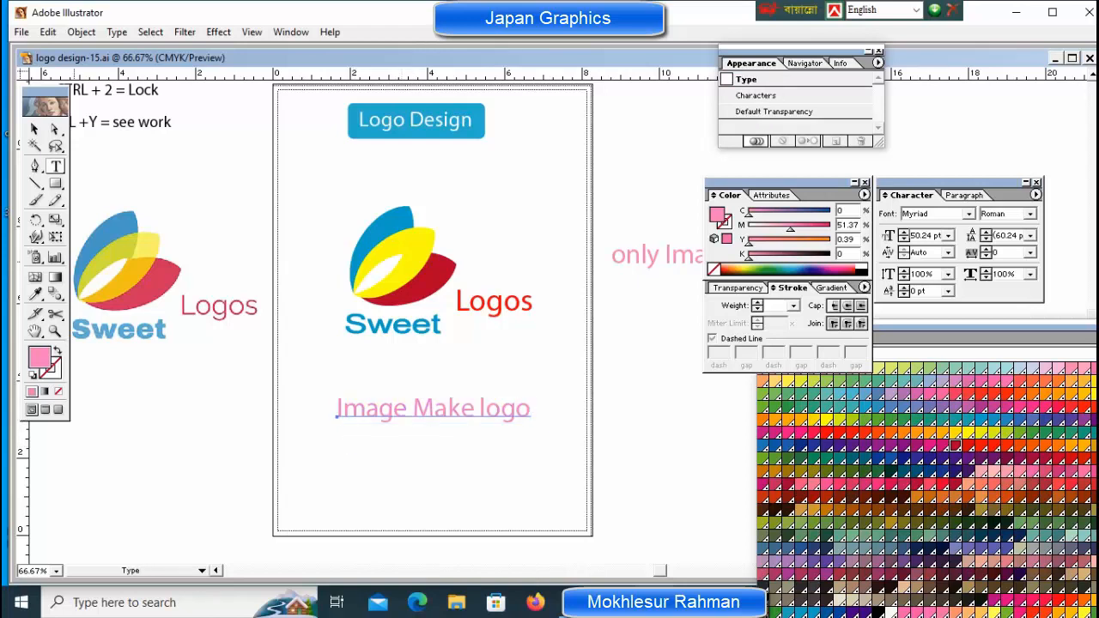
- Draw a straight horizontal line with the Pen tool between the traced logo and the "Image Make logo" text
key(p)
click(296, 380)
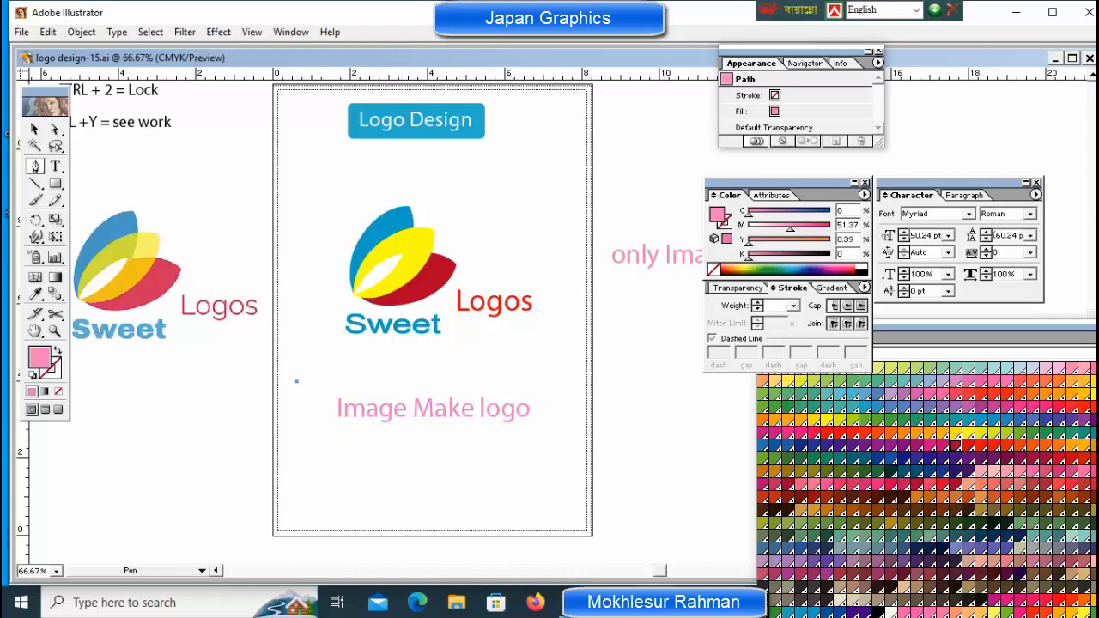
shift+click(563, 380)
ctrl+click(607, 371)
drag(608, 362, 550, 401)
key(ctrl+shift+a)
- Sample the fill colours of the traced blue, red and yellow leaves with the Eyedropper, with nothing selected
click(35, 295)
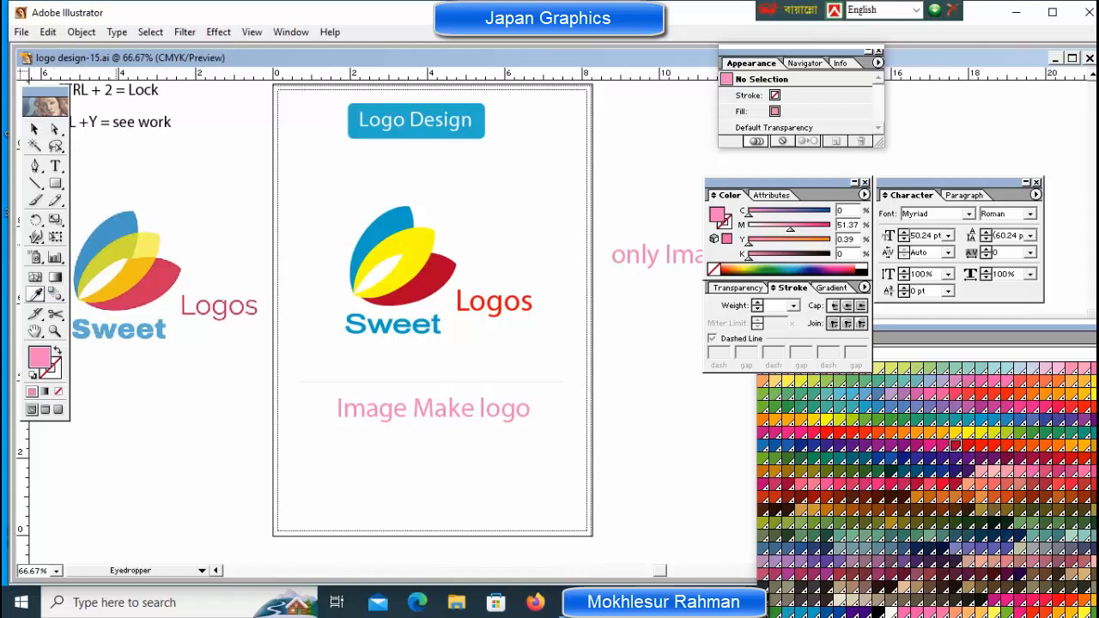
key(slash)
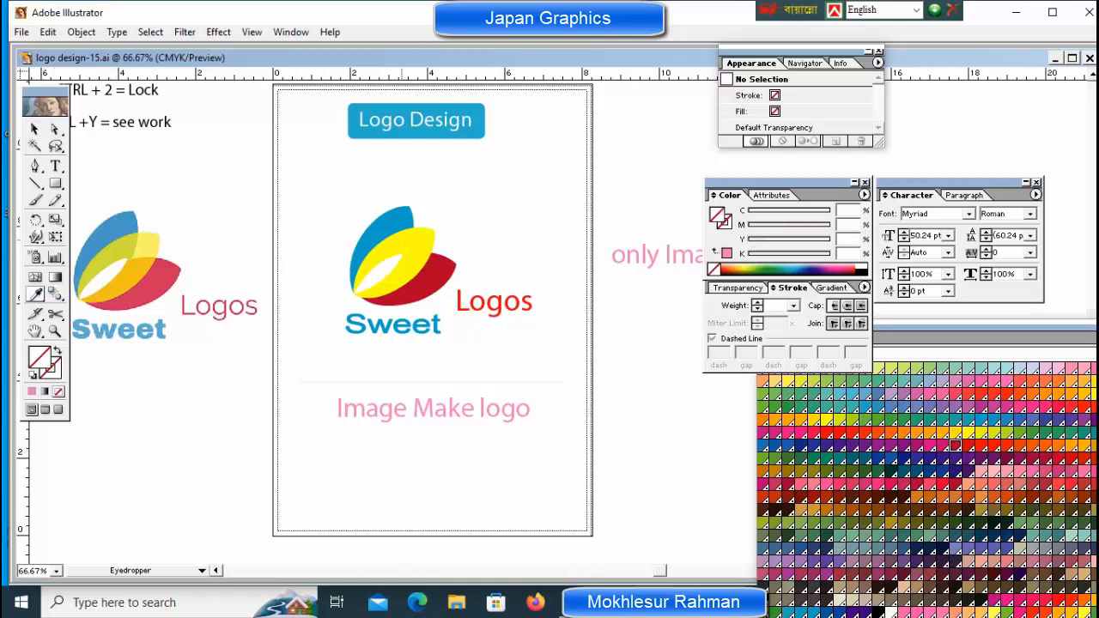
click(402, 257)
click(392, 225)
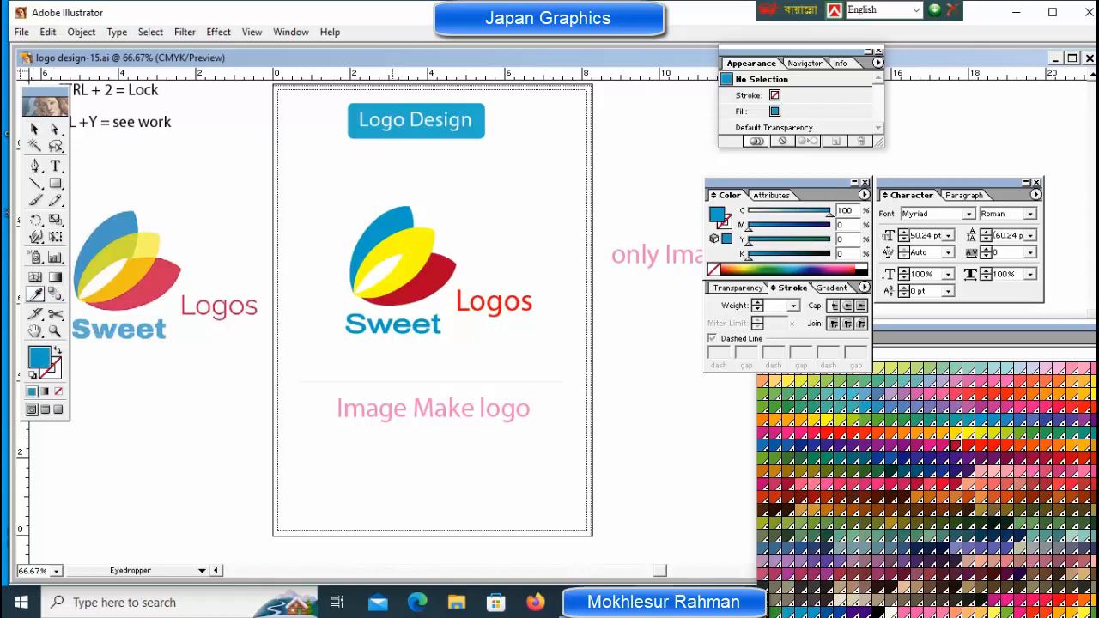
click(419, 288)
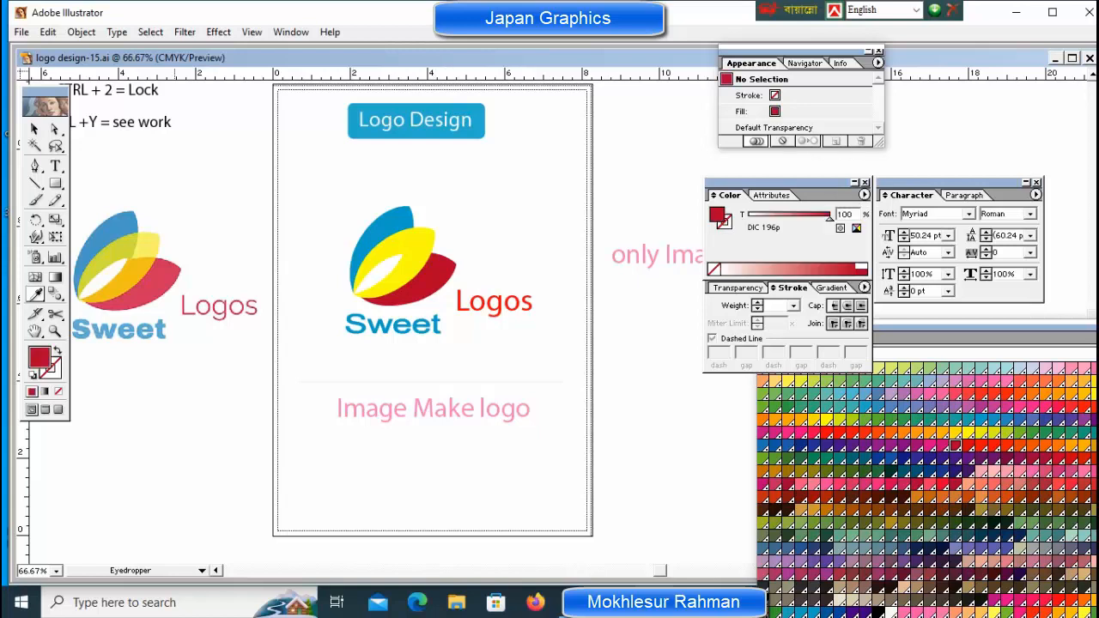
key(/)
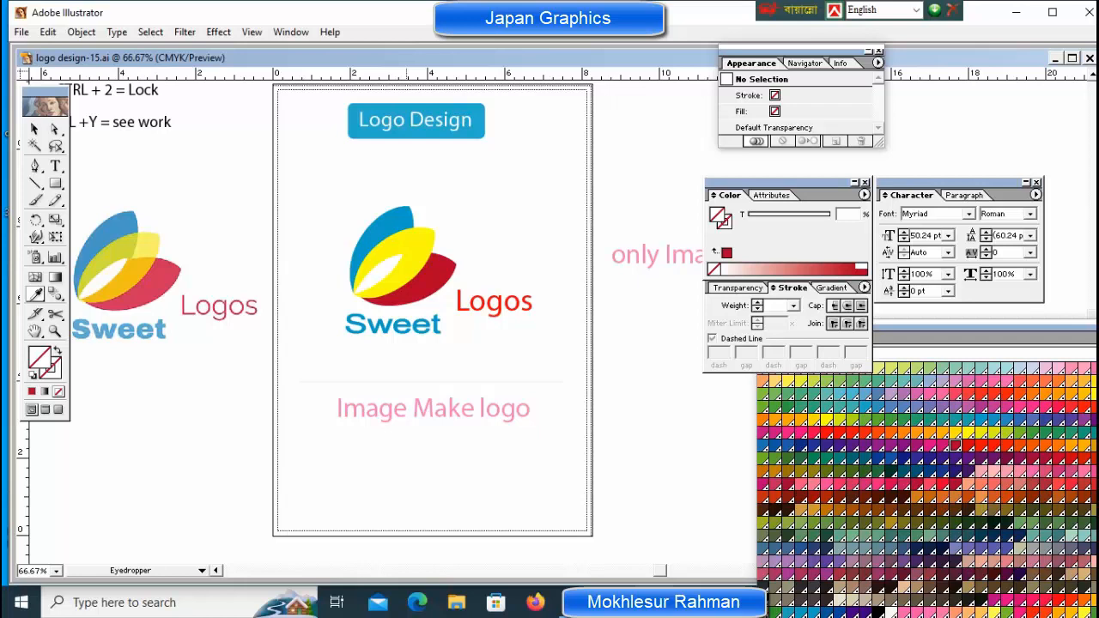
click(401, 247)
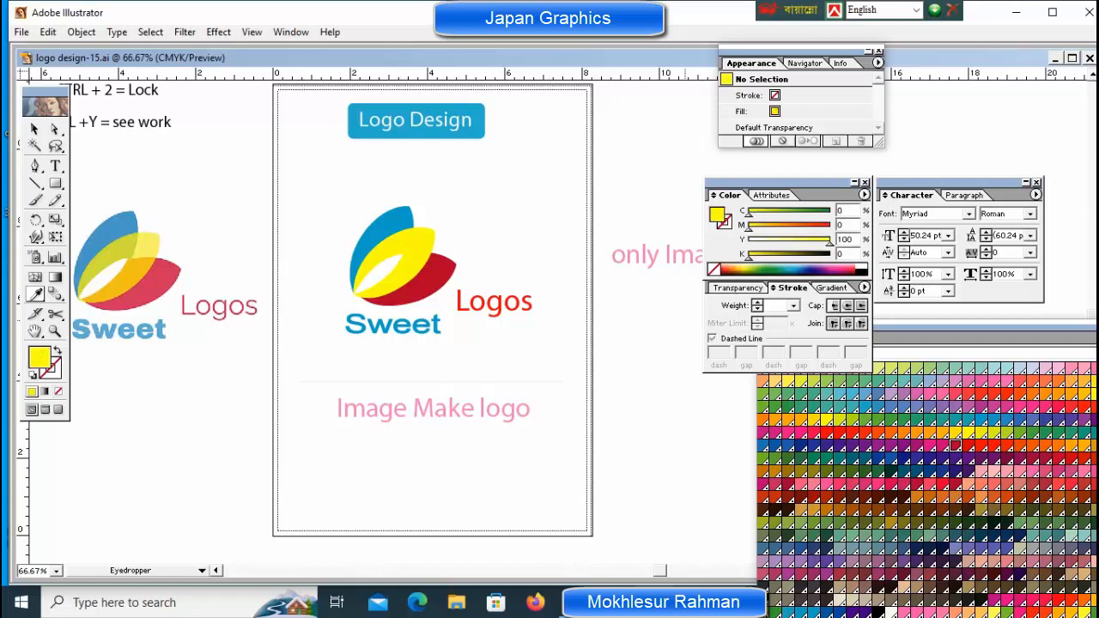
- Try several Diccolor swatches as the current fill, ending with the blue DIC 221p
click(955, 419)
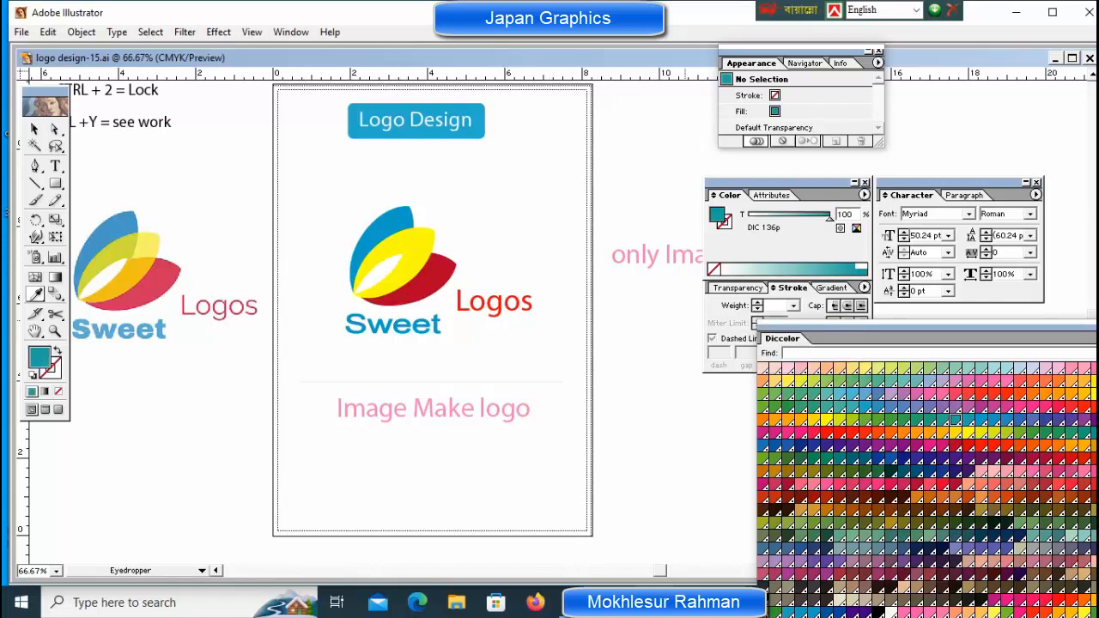
click(1028, 407)
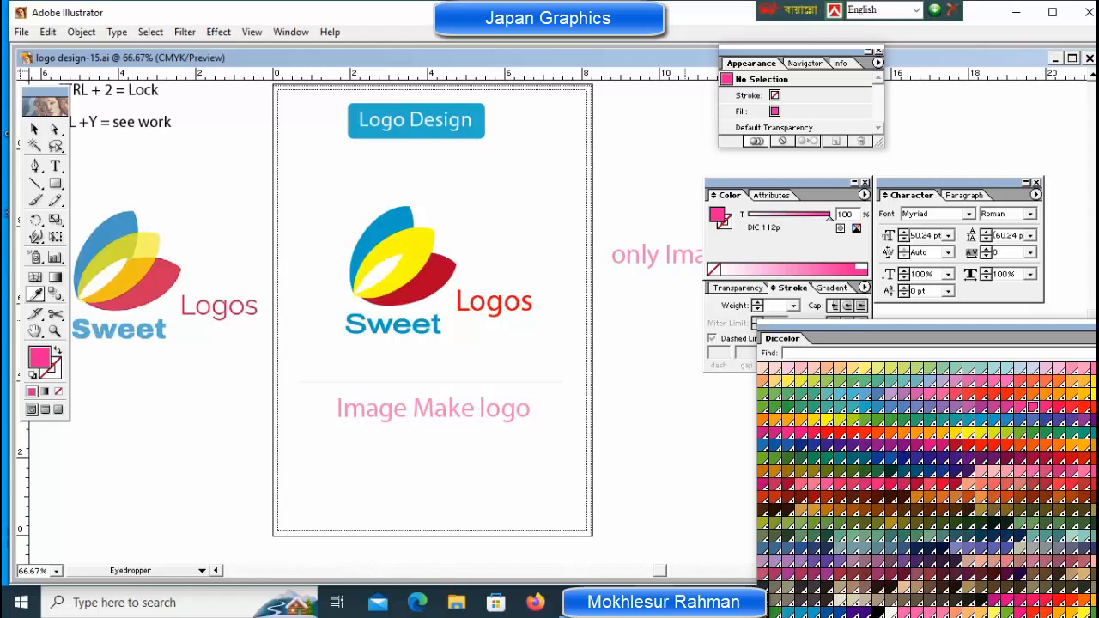
click(955, 407)
click(890, 420)
click(865, 420)
click(891, 459)
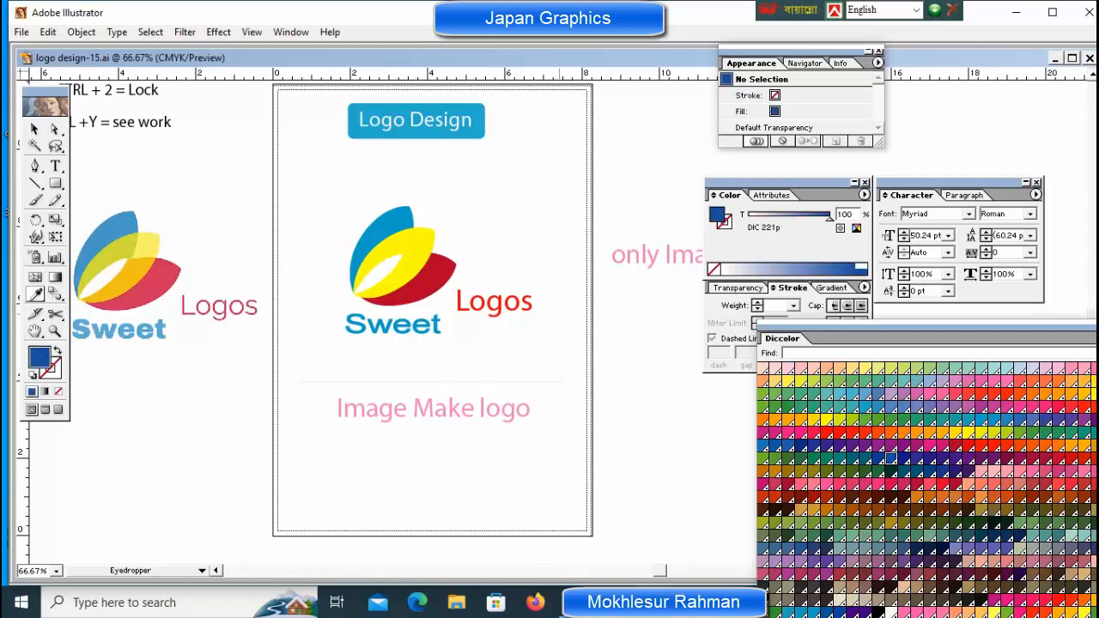
- Compare the traced logo's leaves and lettering with the original logo image at several zoom levels
key(v)
key(ctrl+minus)
key(ctrl+minus)
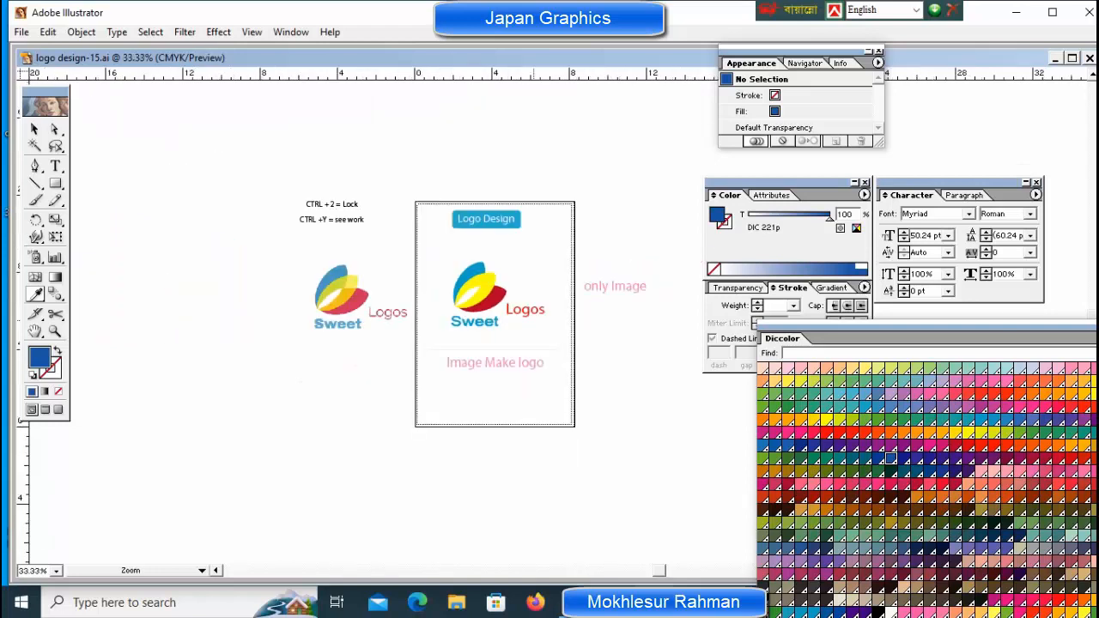
ctrl+click(534, 319)
ctrl+click(530, 337)
drag(326, 326, 364, 328)
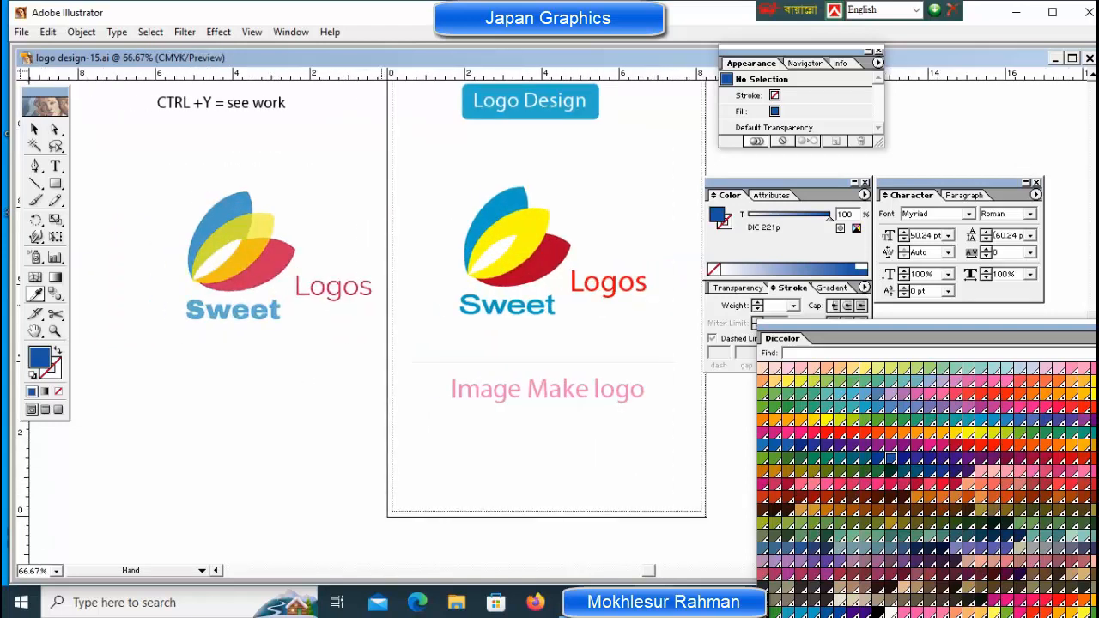
scroll(414, 191, right, 9)
scroll(414, 191, down, 2)
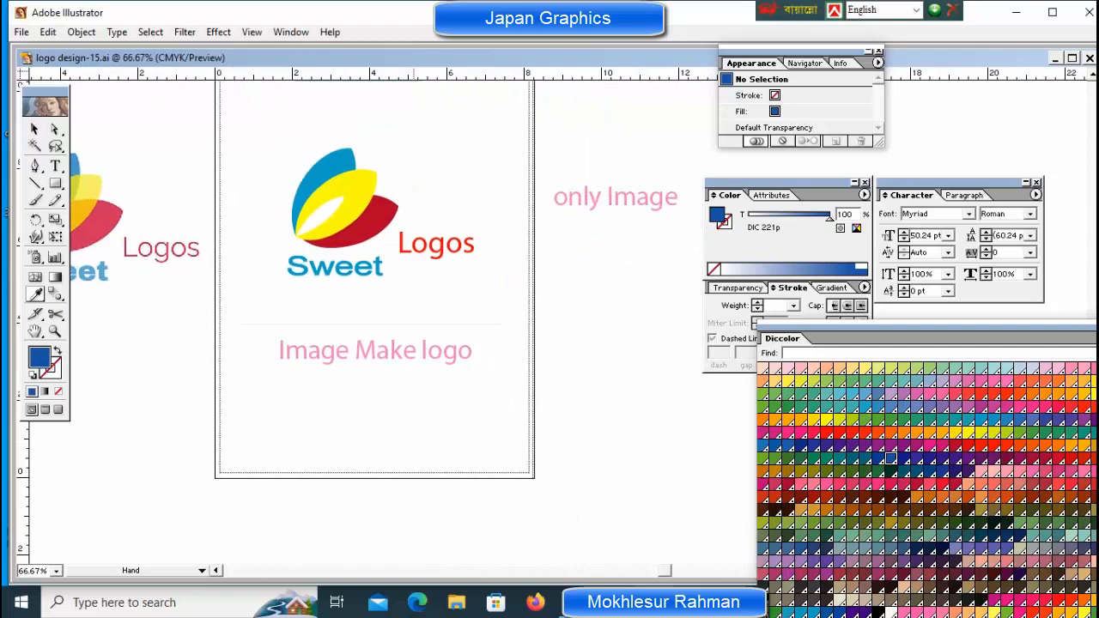
drag(390, 191, 427, 209)
key(i)
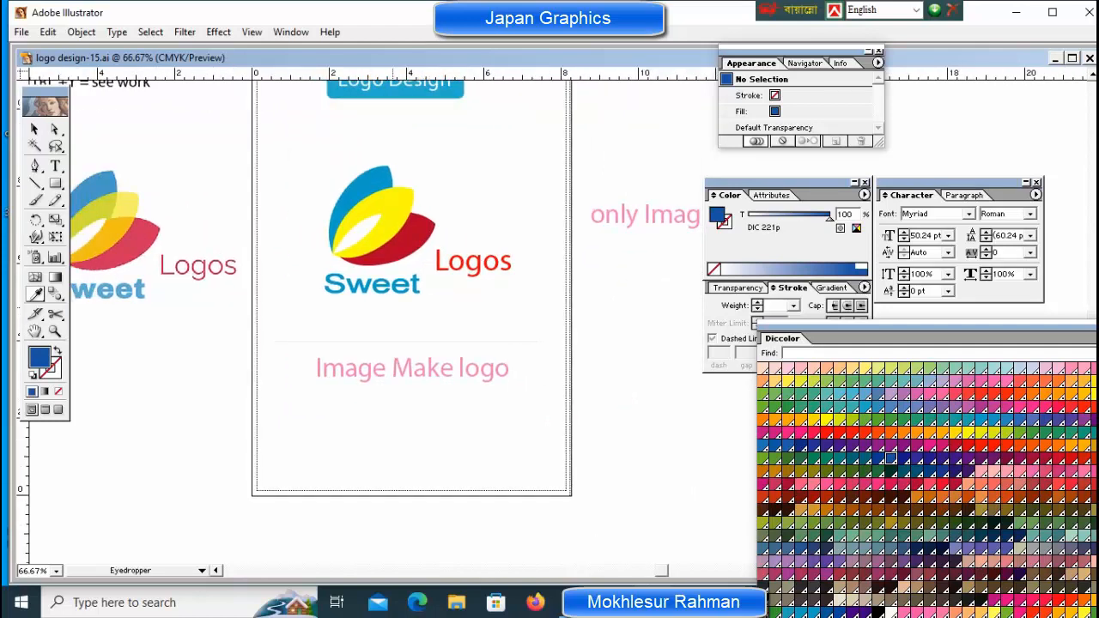
key(h)
key(ctrl+1)
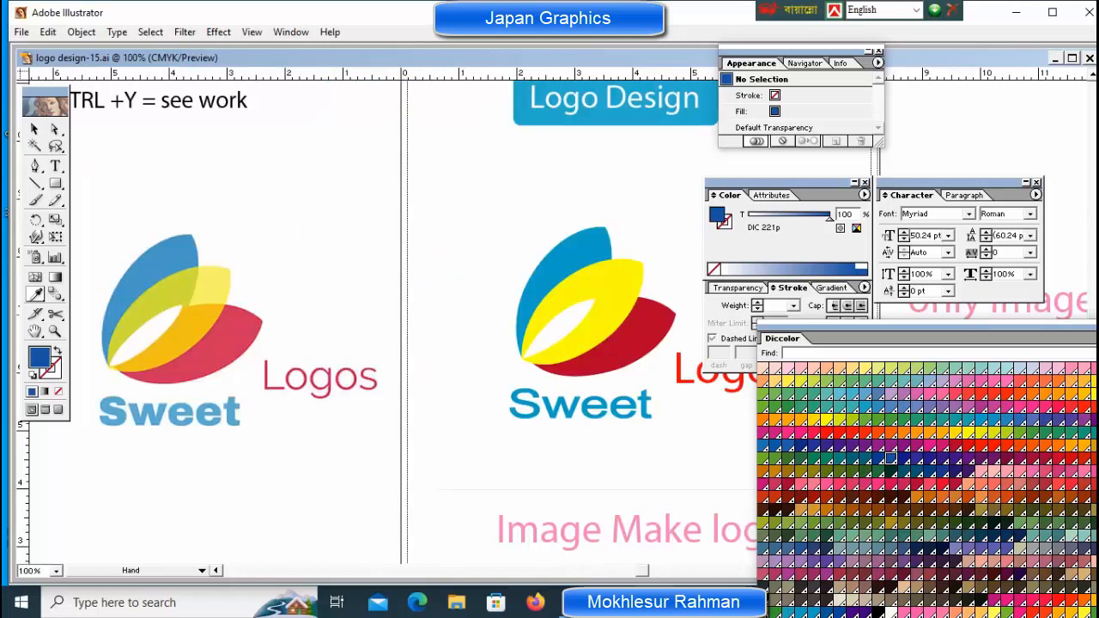
mouse_move(427, 305)
mouse_down()
mouse_move(388, 304)
mouse_move(445, 304)
mouse_up()
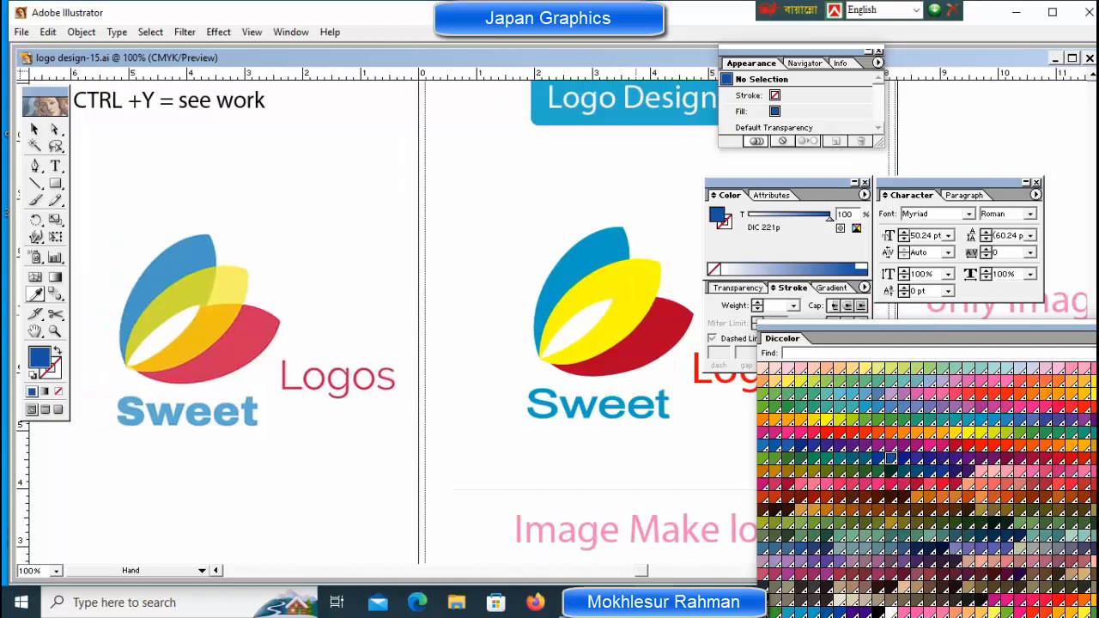
drag(532, 305, 496, 304)
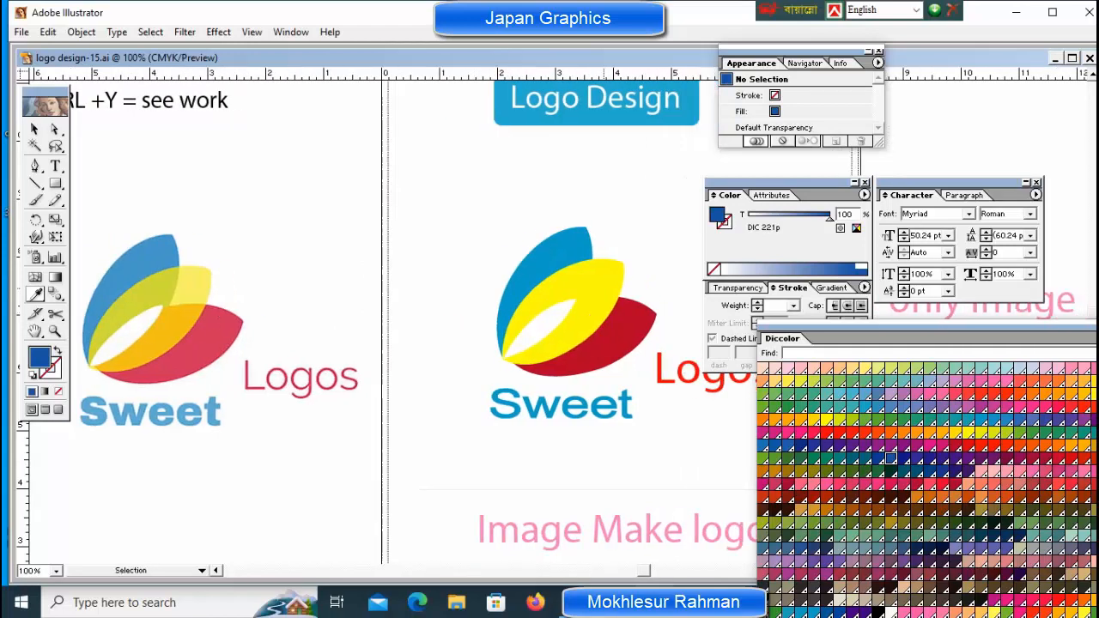
- Lower the traced yellow leaf's opacity to 80% so the blue and red leaves show through it, and deselect
ctrl+click(604, 292)
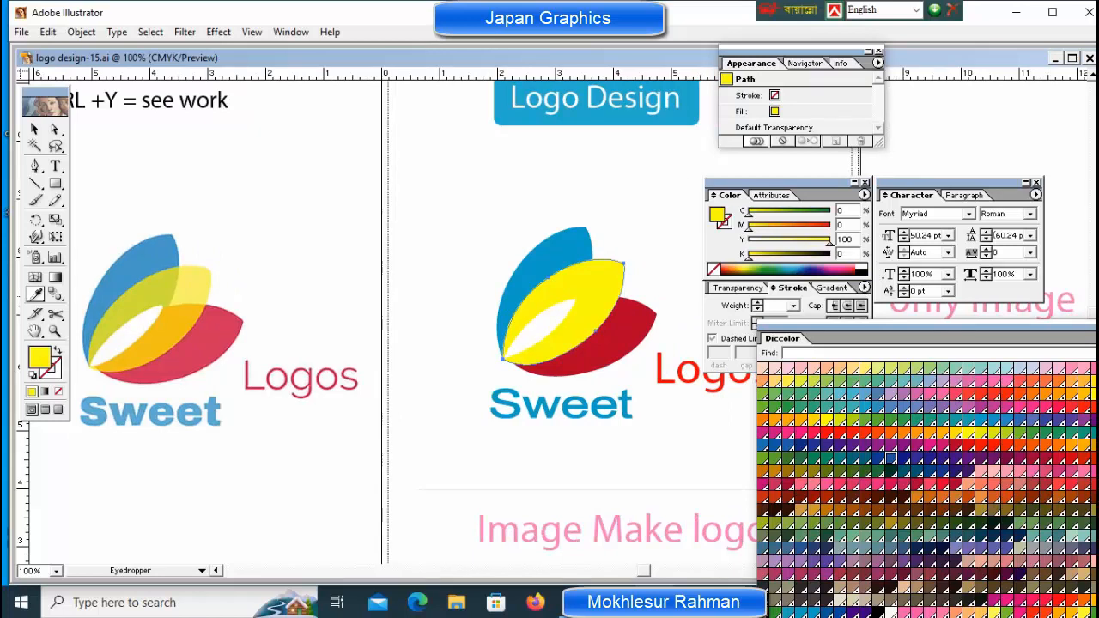
key(shift+F10)
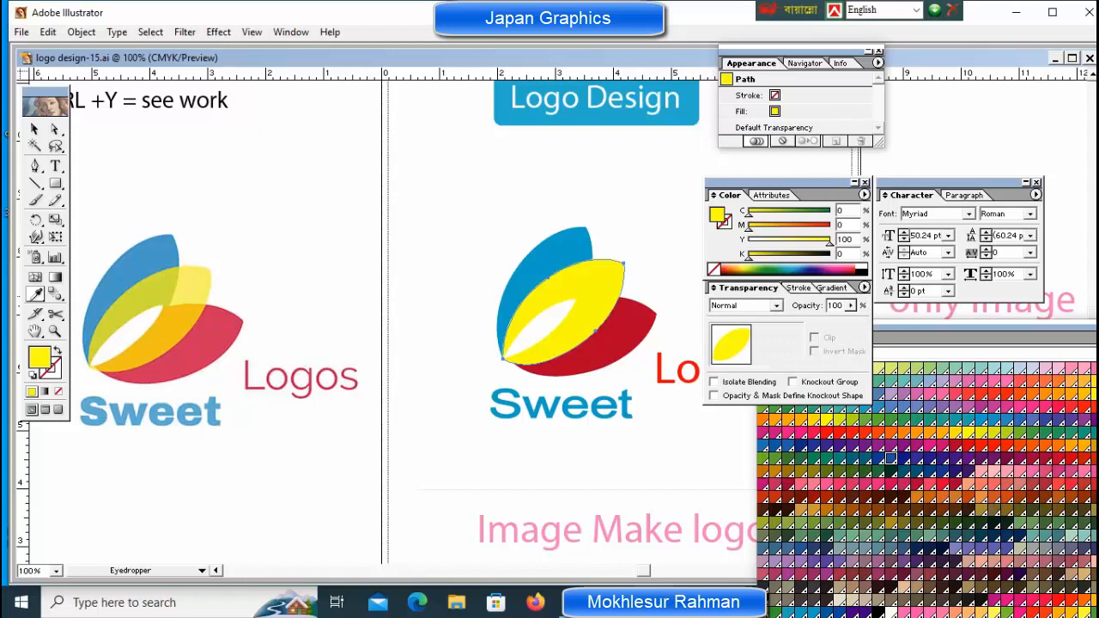
click(851, 305)
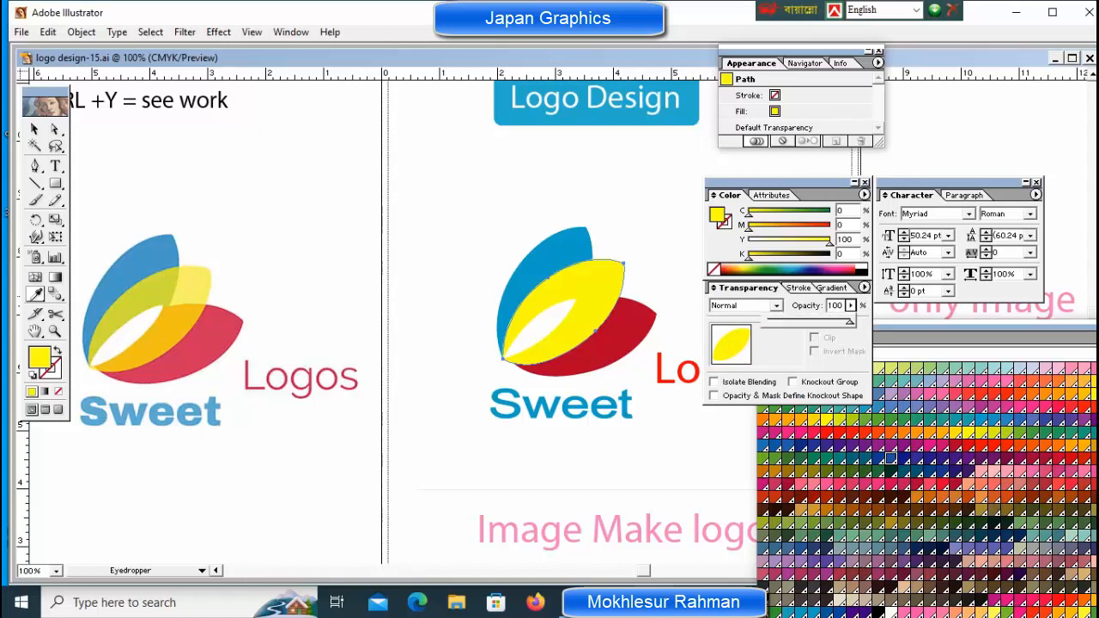
mouse_move(849, 322)
mouse_down()
mouse_move(792, 322)
mouse_move(828, 322)
mouse_up()
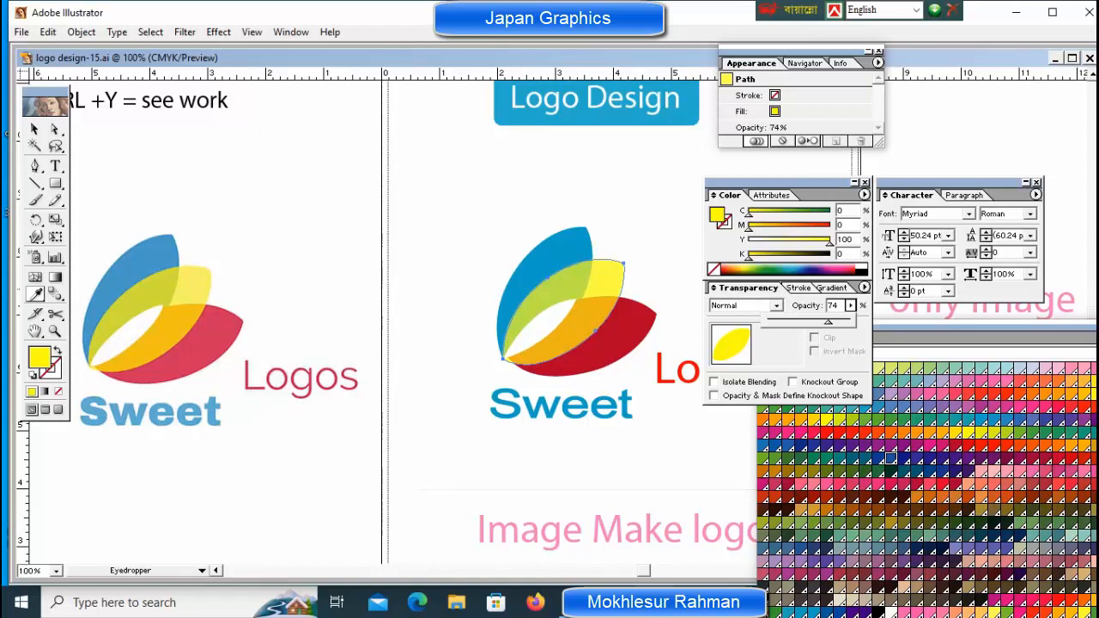
drag(828, 322, 833, 322)
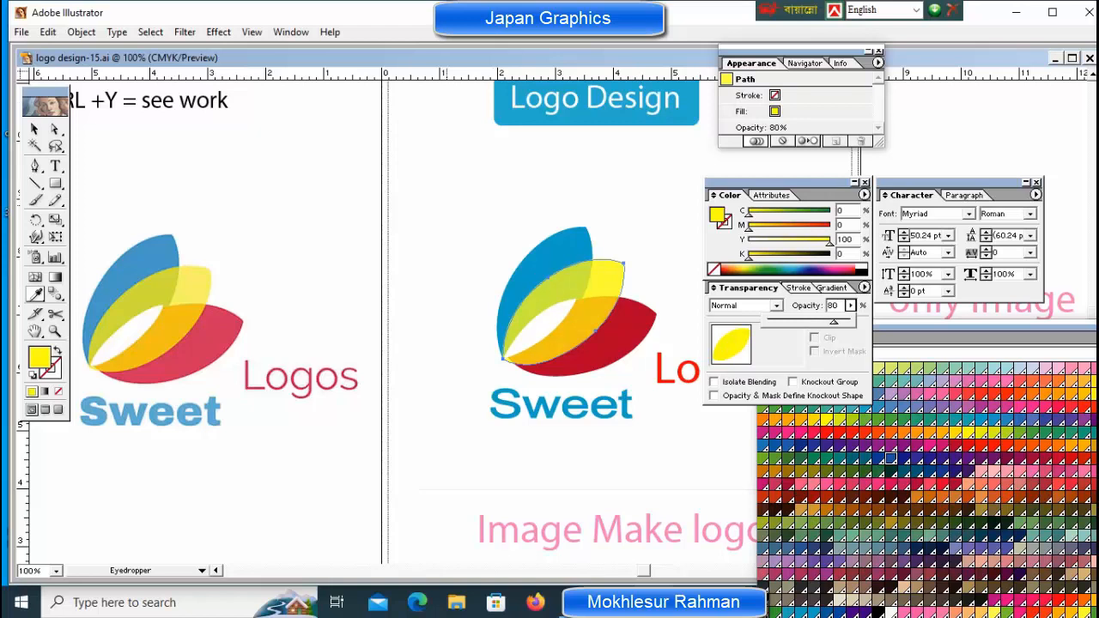
click(34, 129)
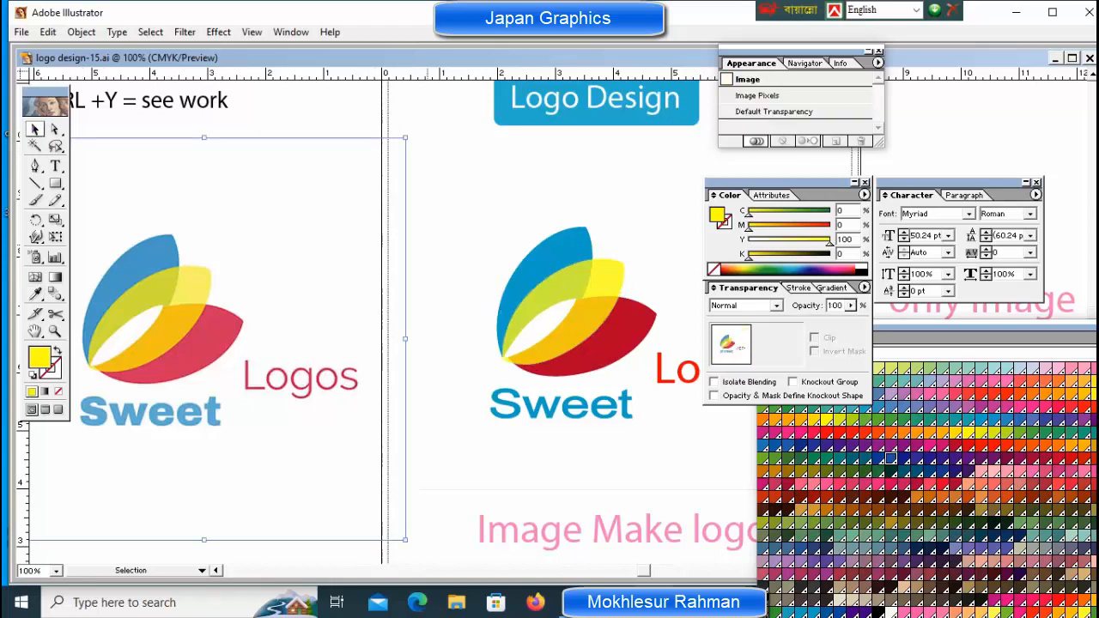
click(427, 258)
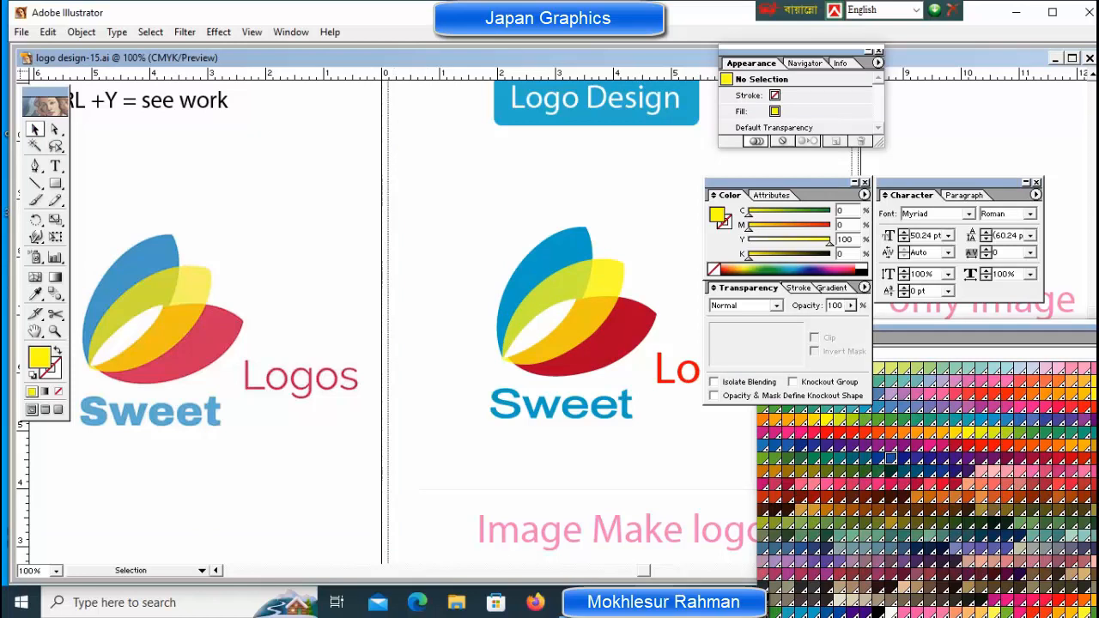
- Nudge the traced red leaf left until its pointed base meets the shared tip of the blue and yellow leaves, and deselect
ctrl+click(531, 346)
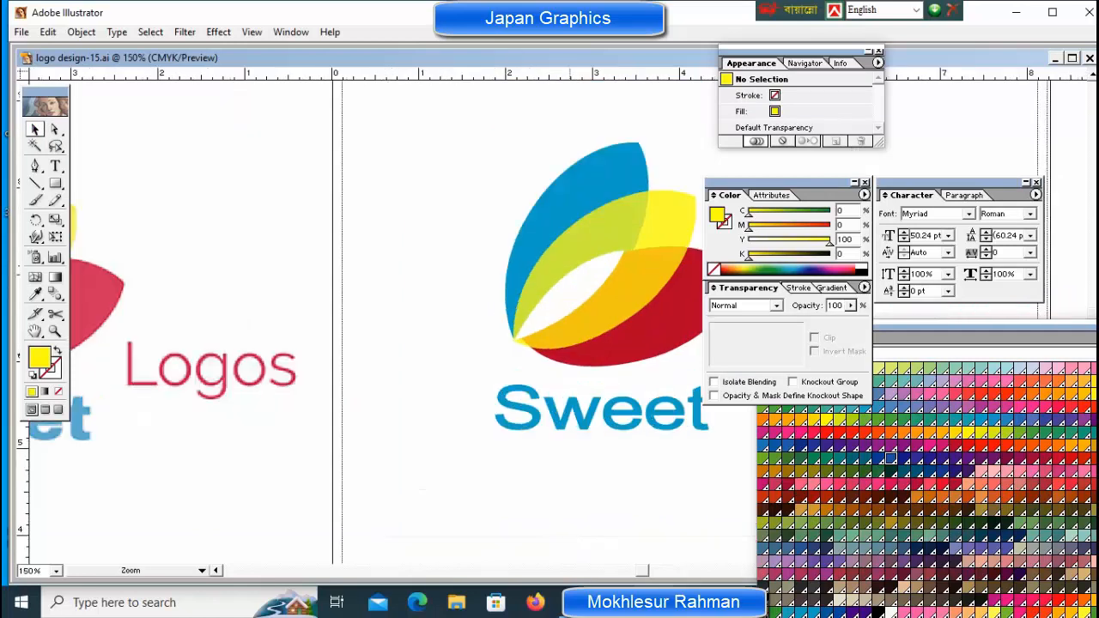
ctrl+click(578, 357)
drag(563, 358, 506, 358)
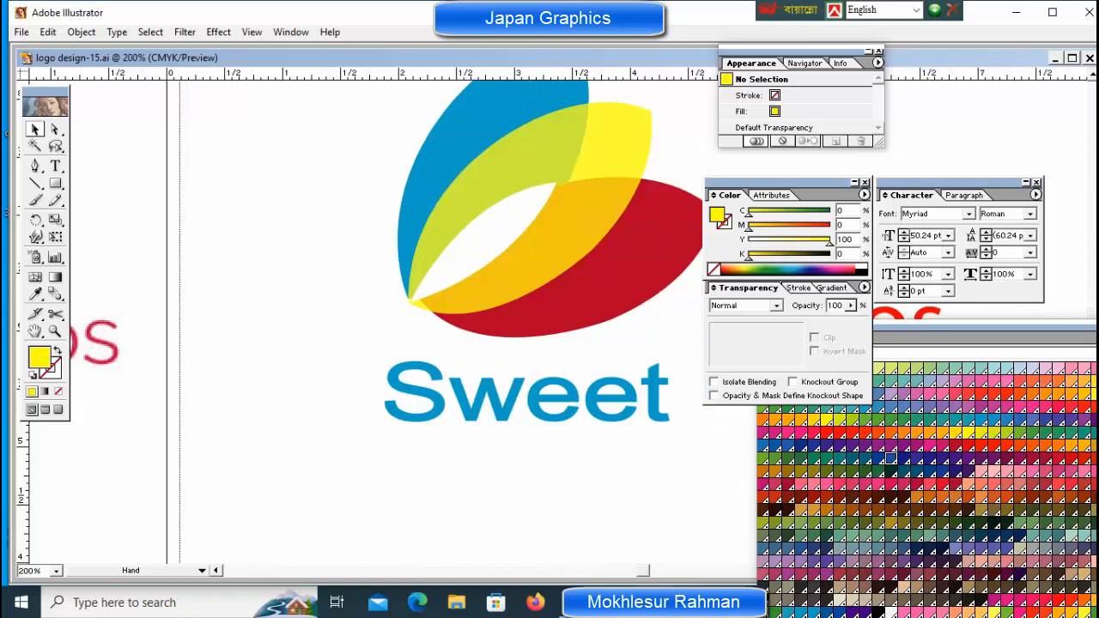
drag(541, 316, 484, 316)
click(485, 316)
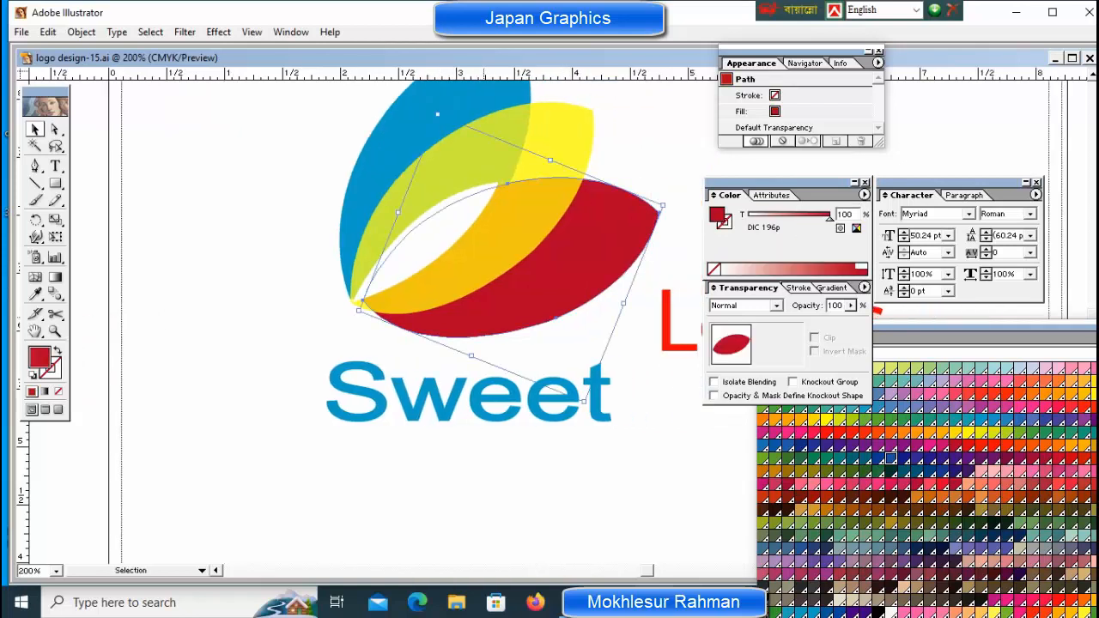
key(Left)
key(Left)
key(Left)
key(Left)
key(Left)
key(Left)
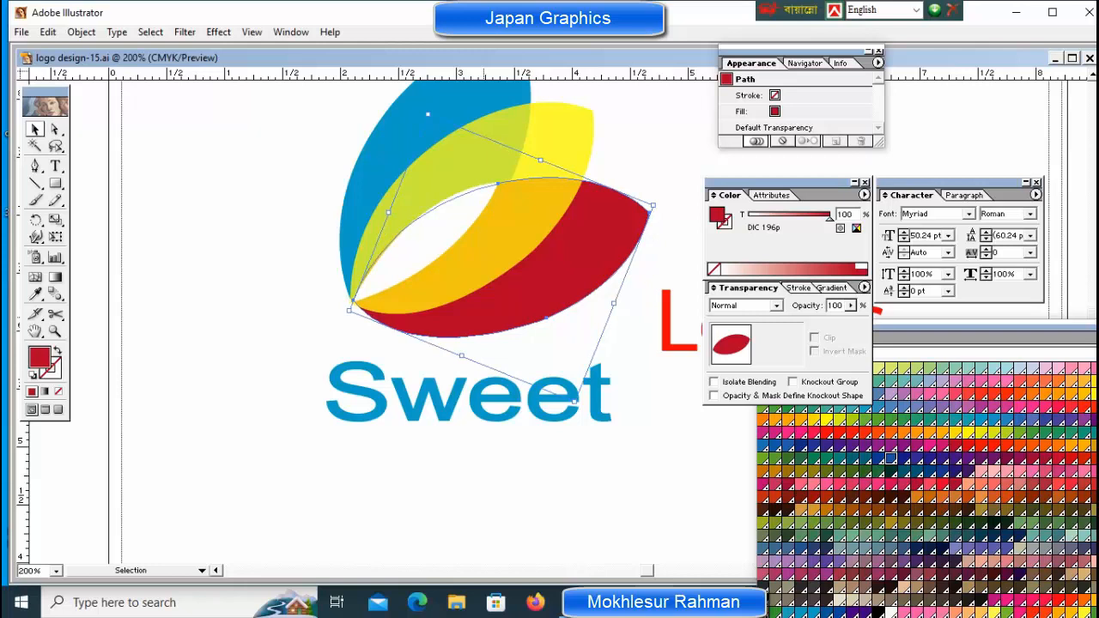
key(Right)
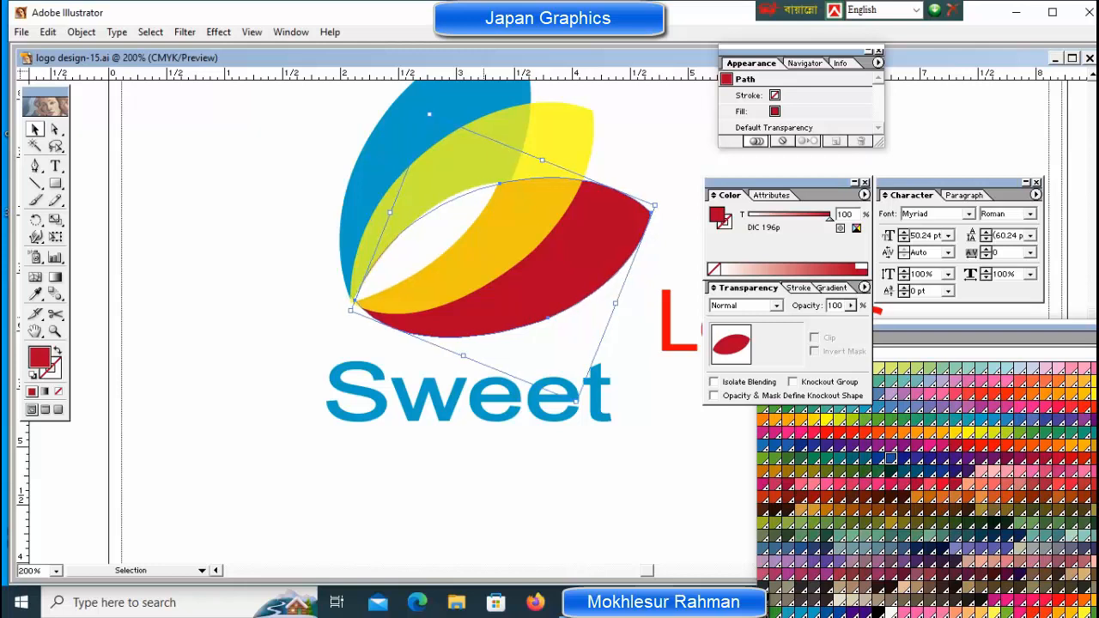
key(ctrl+shift+a)
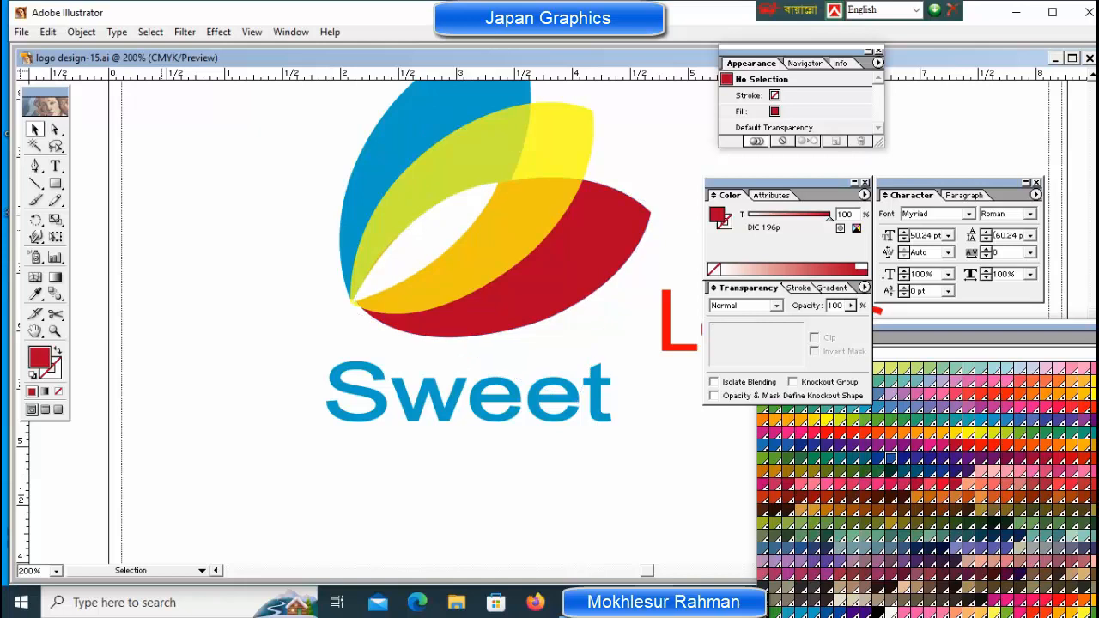
- Compare the traced logo's overlapping leaves with those in the original logo image
key(ctrl+minus)
key(ctrl+minus)
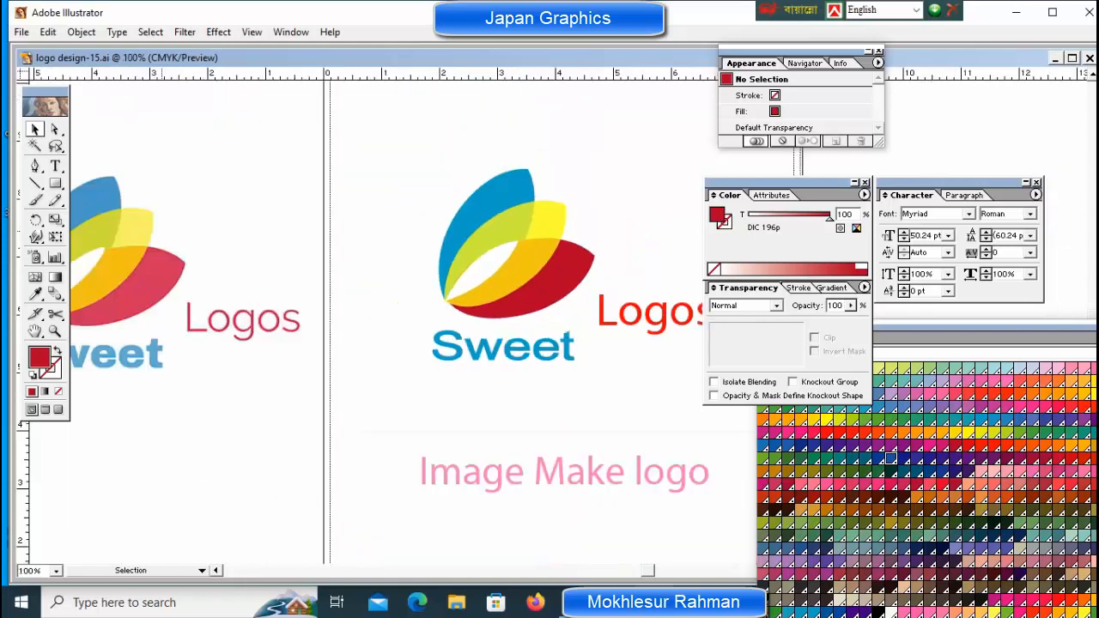
key(ctrl+plus)
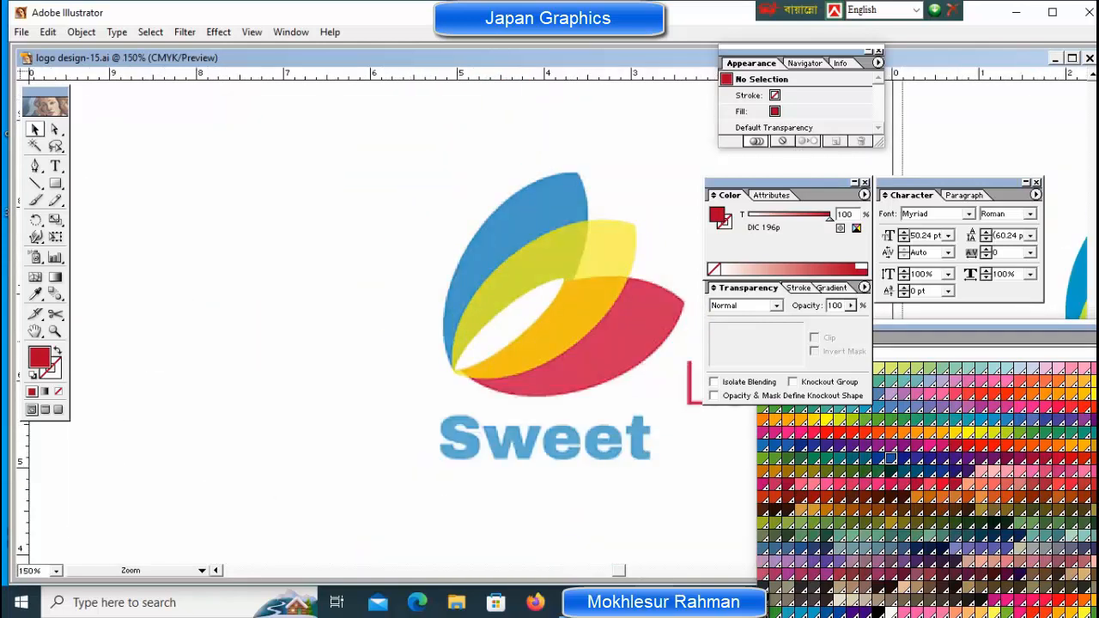
ctrl+click(413, 328)
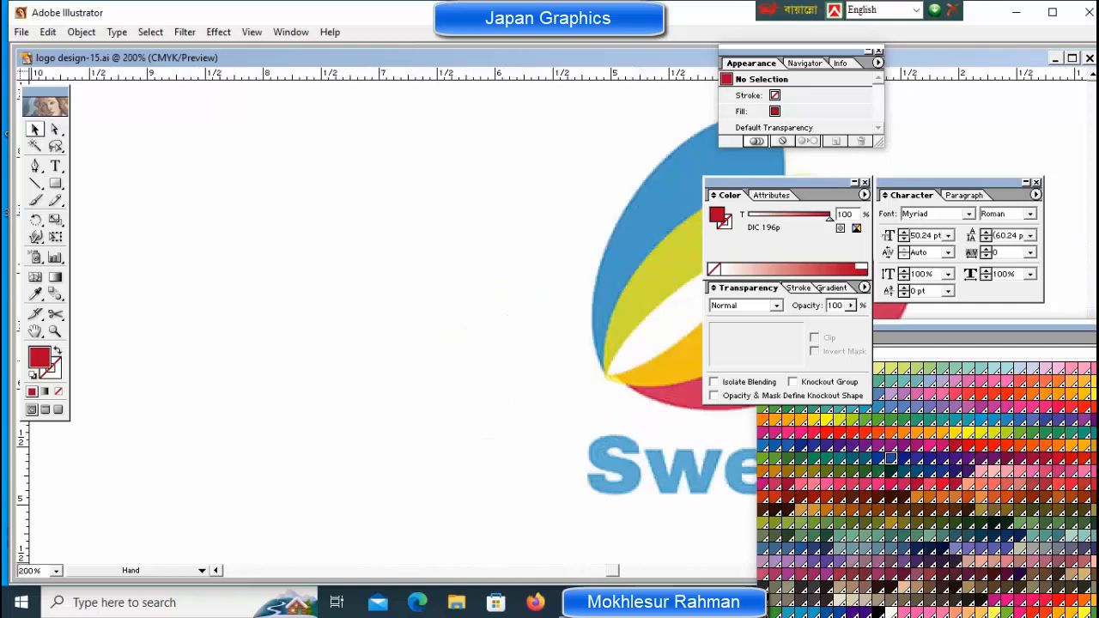
drag(750, 464, 130, 388)
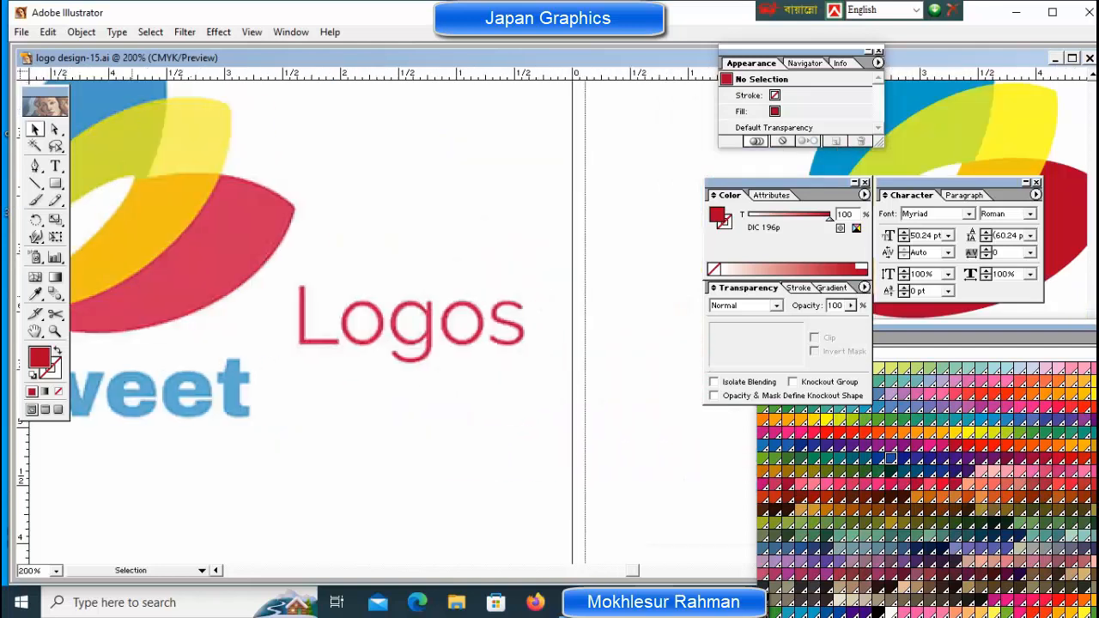
key(ctrl+minus)
key(ctrl+minus)
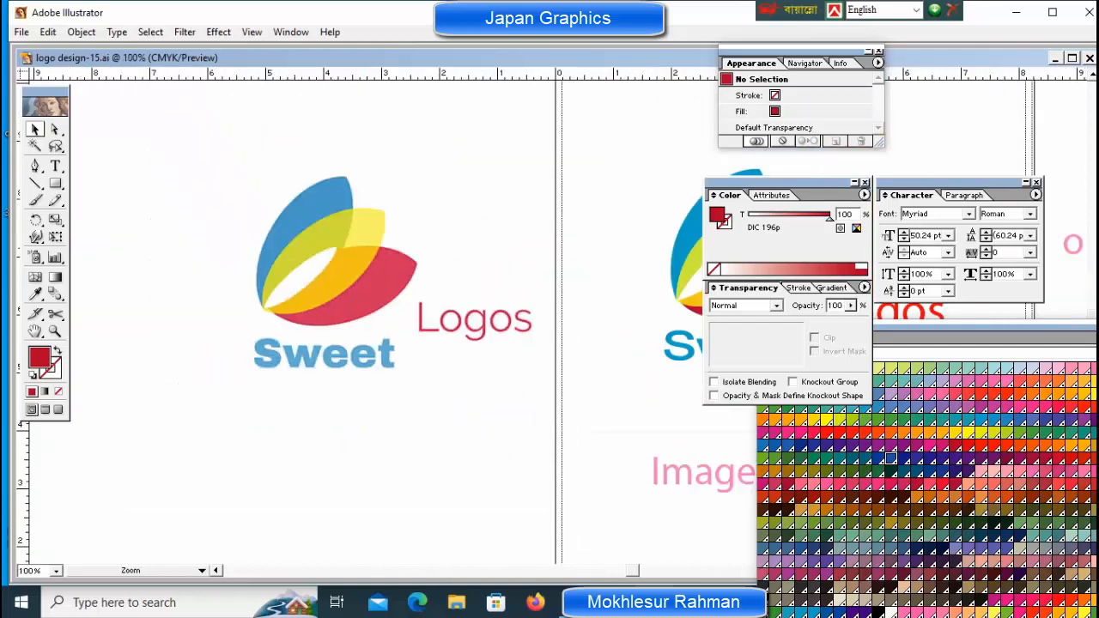
drag(652, 404, 382, 402)
- Nudge the traced red leaf one increment to the right and deselect it
ctrl+click(509, 289)
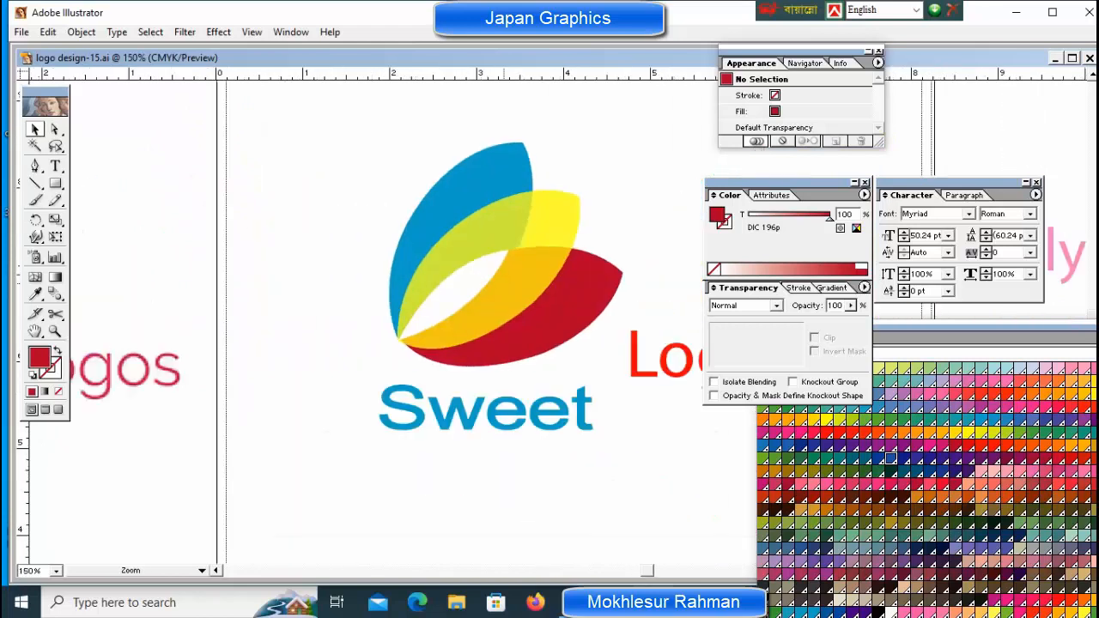
ctrl+click(504, 284)
click(531, 413)
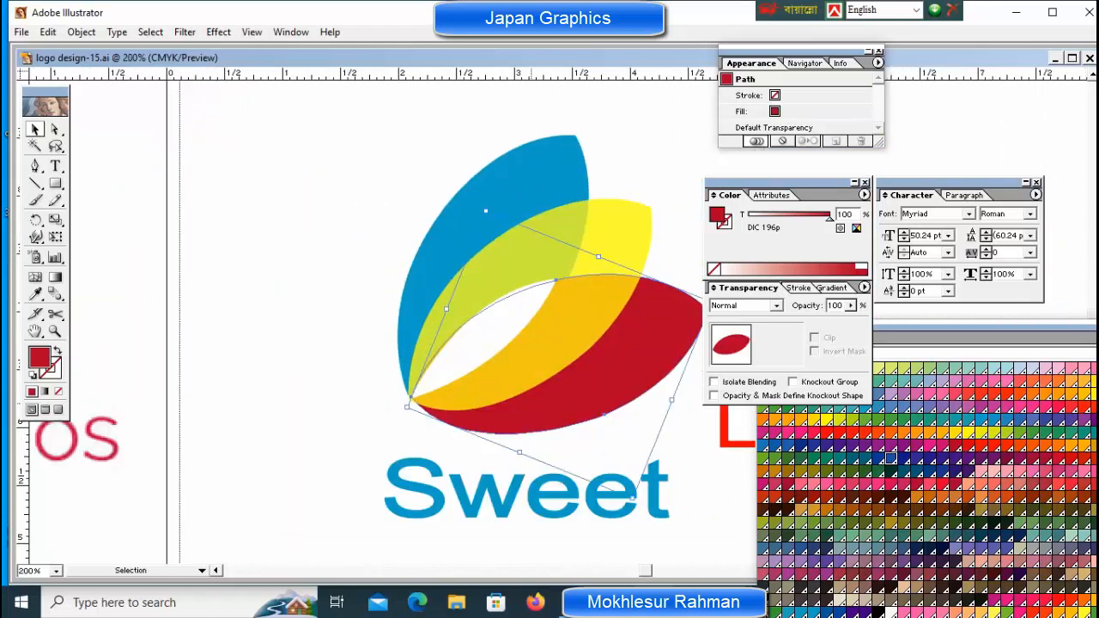
key(Right)
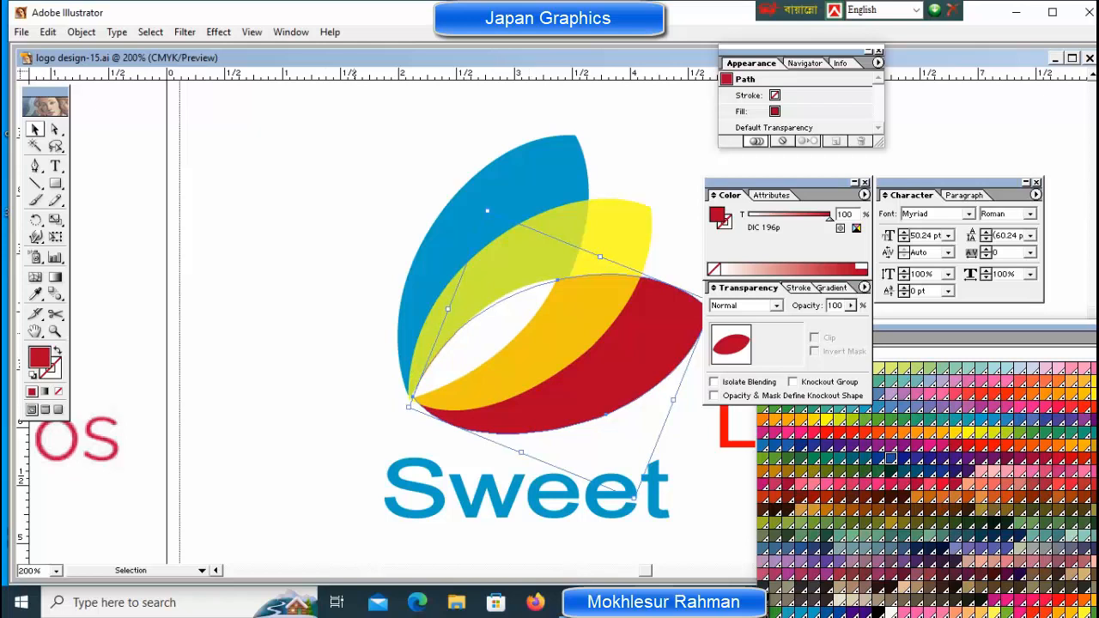
key(ctrl+shift+a)
- Fine-tune the red leaf against the white inner leaf, leaving it one increment higher and one farther right, and deselect
click(594, 344)
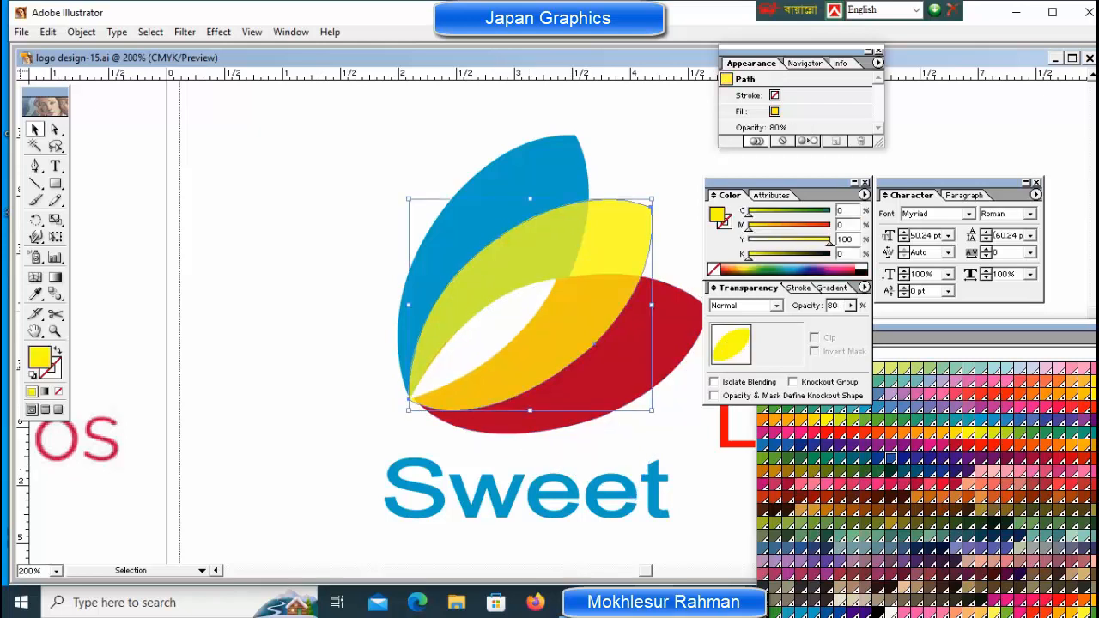
click(635, 361)
key(Down)
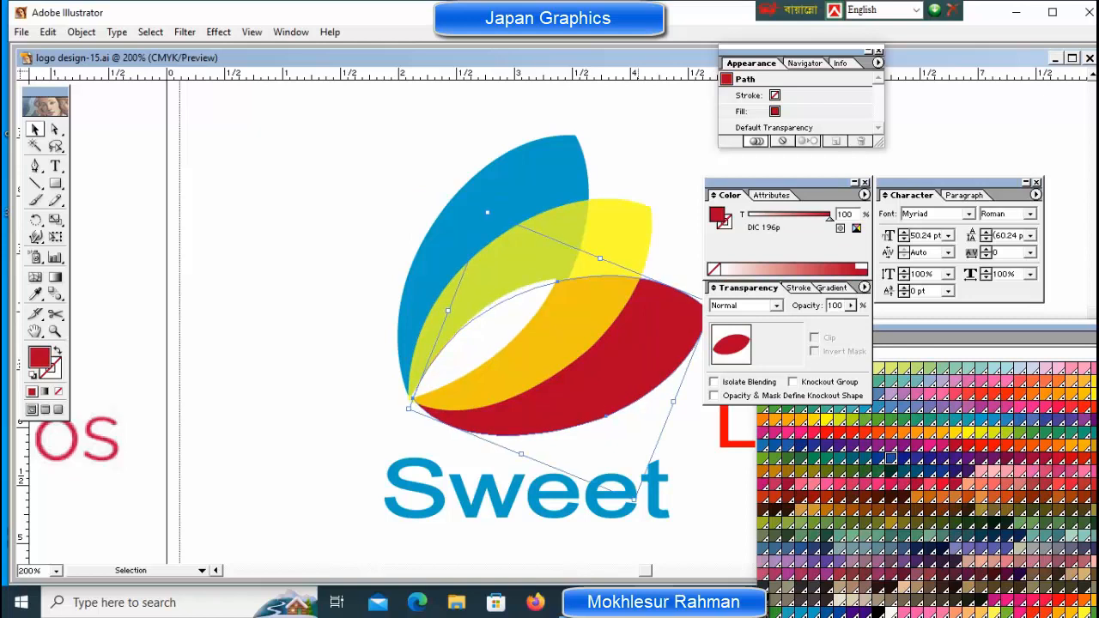
key(Up)
key(Up)
key(Up)
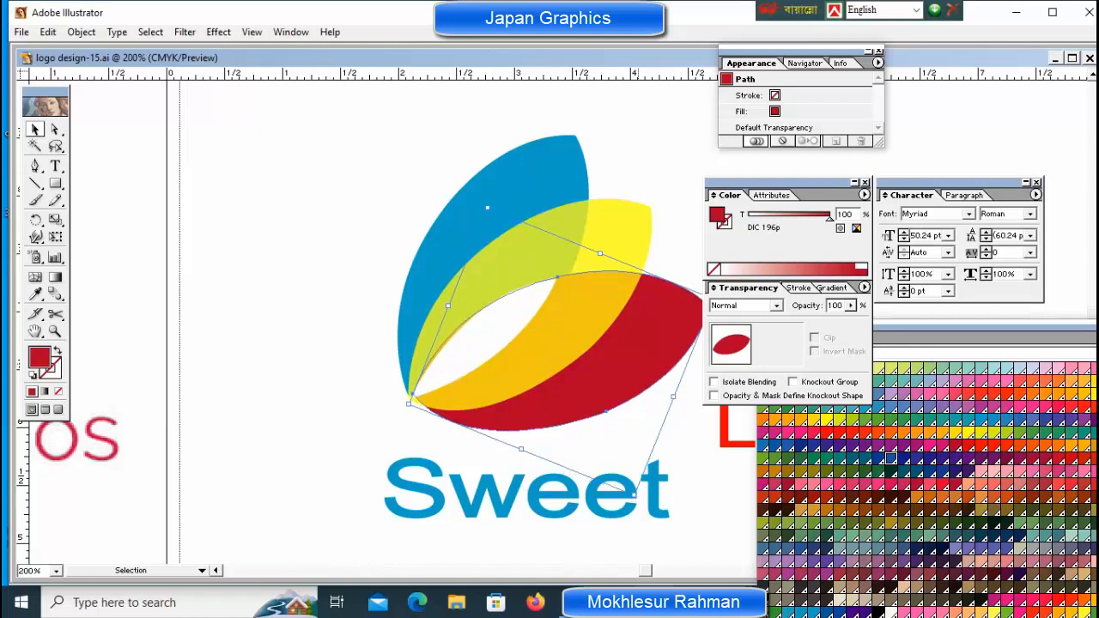
key(Down)
key(Down)
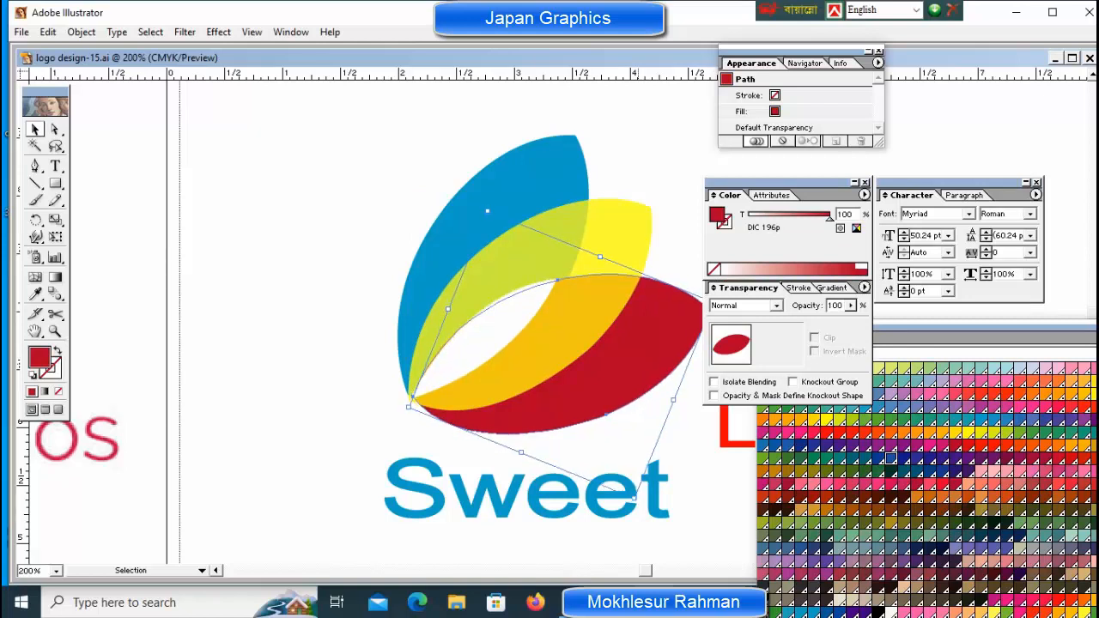
key(Right)
key(Up)
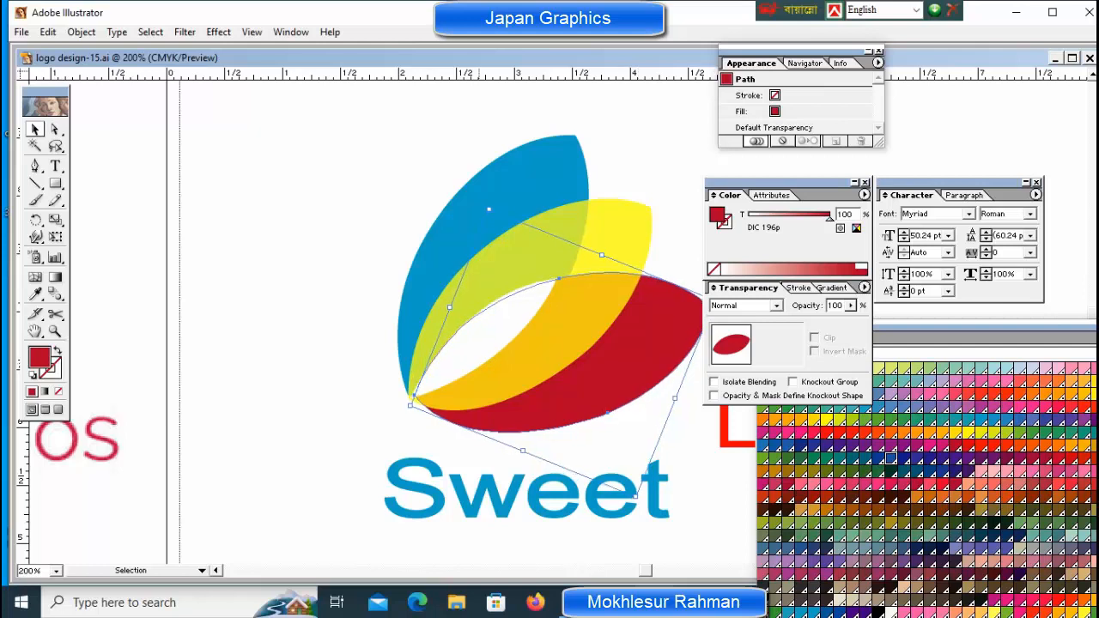
key(ctrl+shift+a)
- Nudge the white inner leaf up slightly to line up with the red leaf's upper edge, and deselect
click(480, 339)
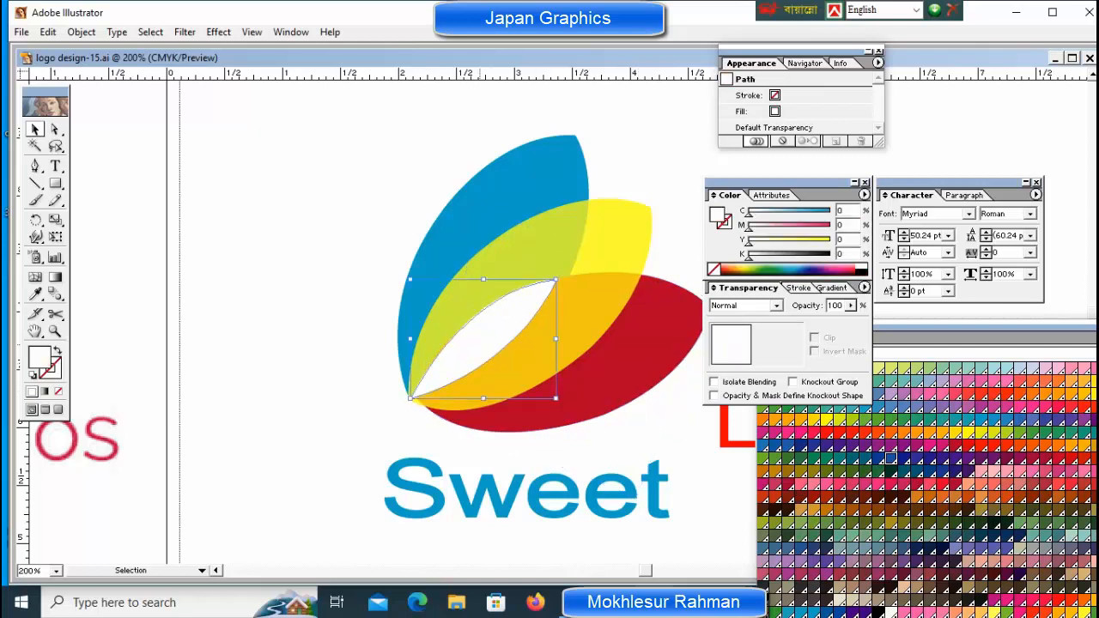
key(Up)
key(Up)
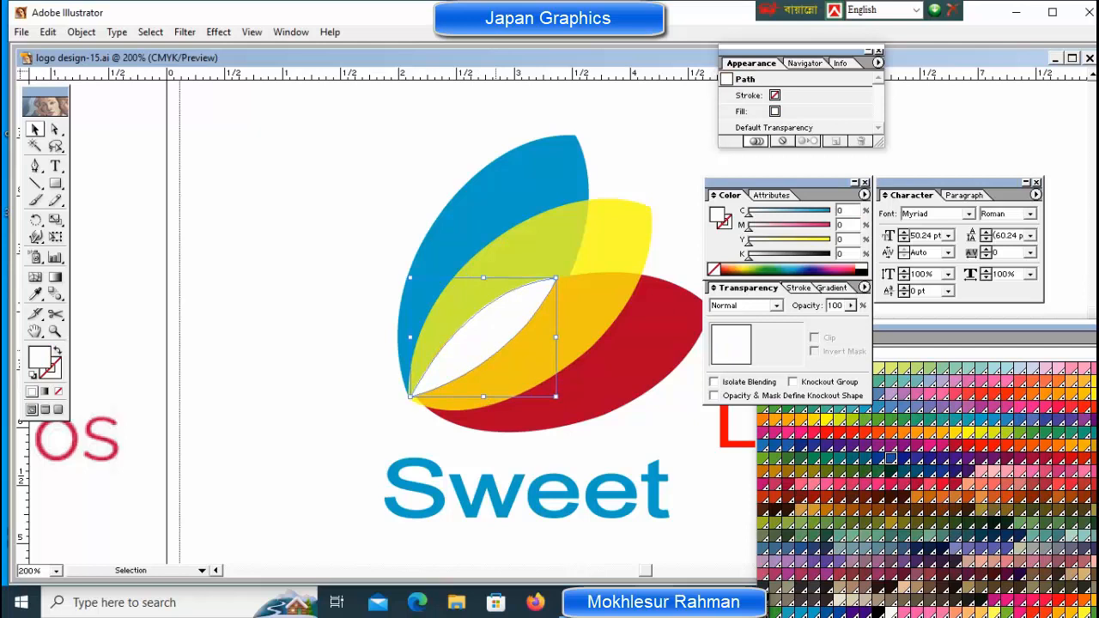
key(ctrl+shift+a)
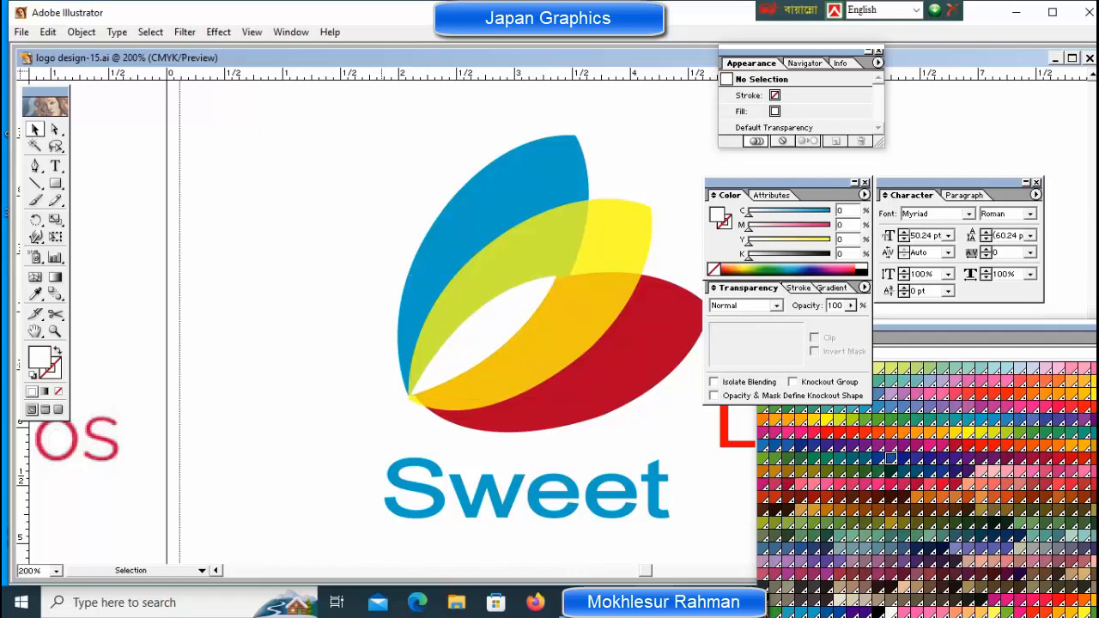
key(ctrl+minus)
key(ctrl+minus)
key(ctrl+minus)
key(ctrl+minus)
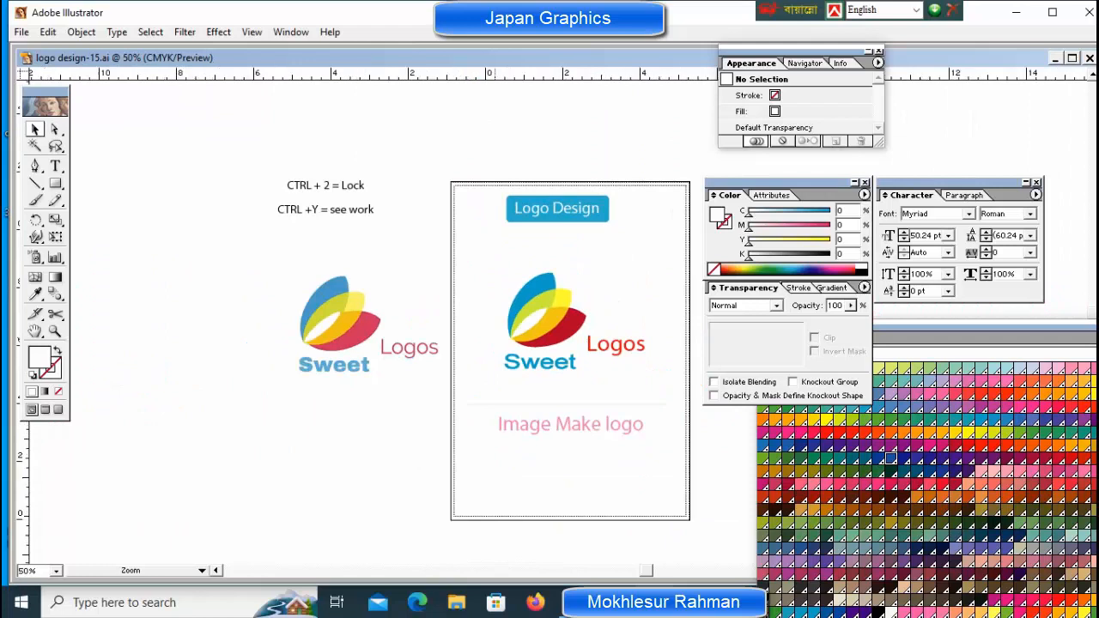
- Nudge the traced red leaf a few increments left, bringing its pointed base onto the tip of the yellow leaf
key(ctrl+plus)
key(ctrl+plus)
ctrl+click(495, 336)
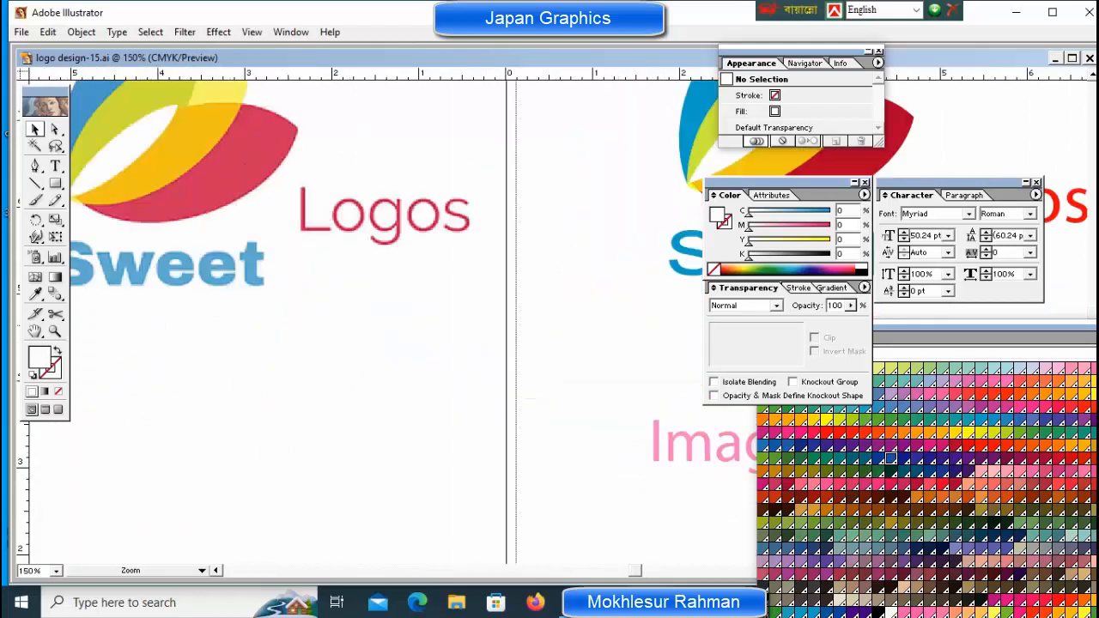
drag(601, 215, 177, 369)
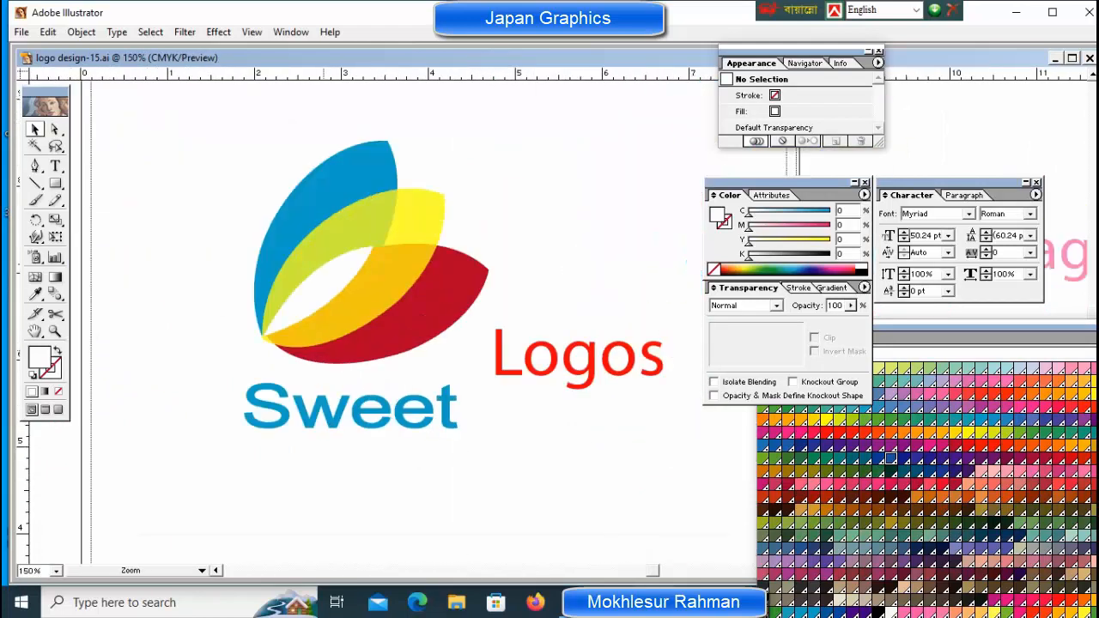
ctrl+click(330, 357)
drag(479, 343, 228, 384)
click(407, 331)
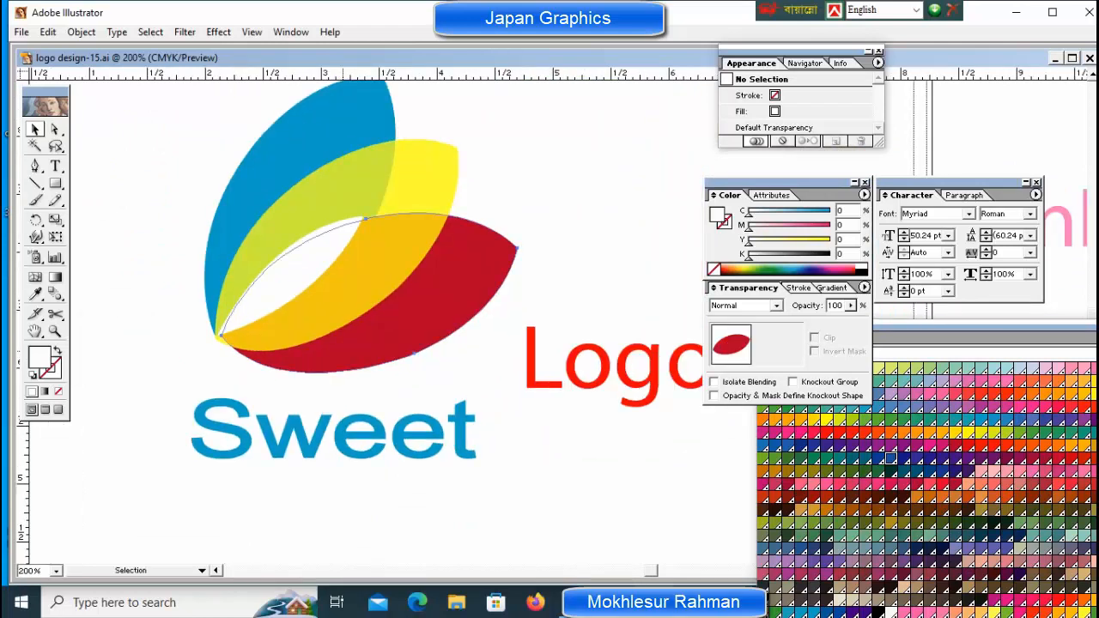
key(Left)
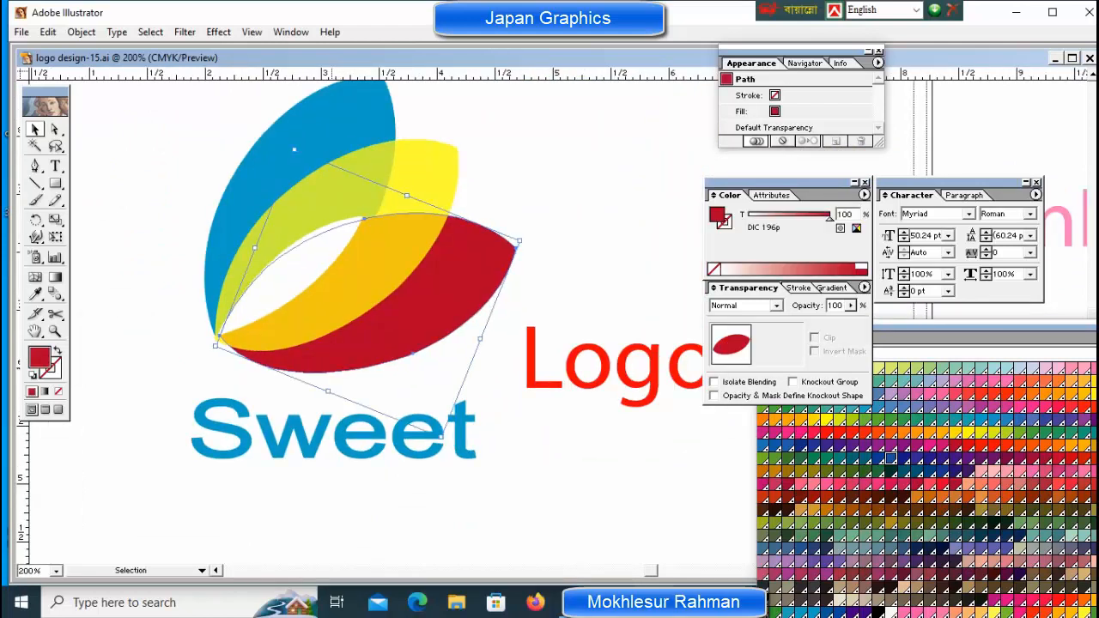
key(Left)
key(Left)
key(Left)
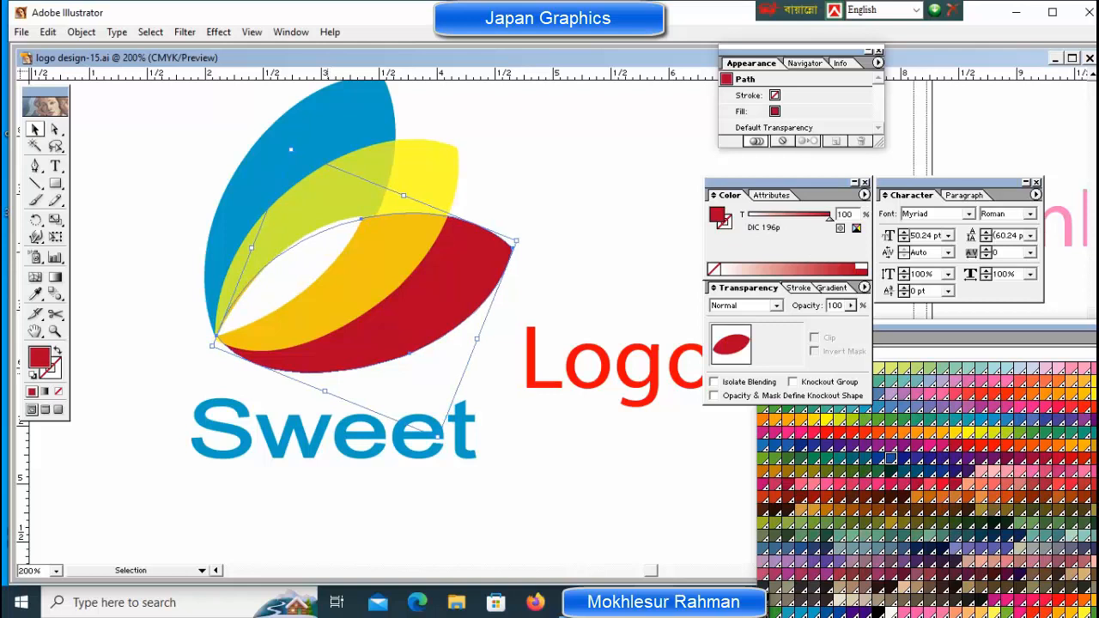
- Nudge the white inner leaf left to line up with the shifted red leaf, and deselect
click(288, 273)
key(Left)
key(Left)
key(Left)
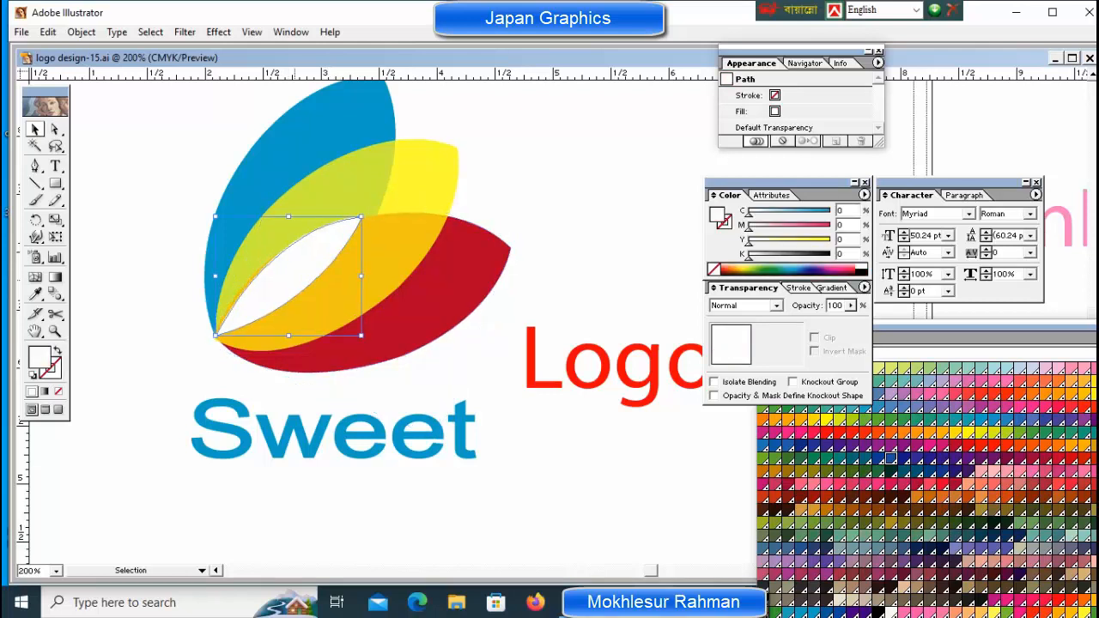
key(Left)
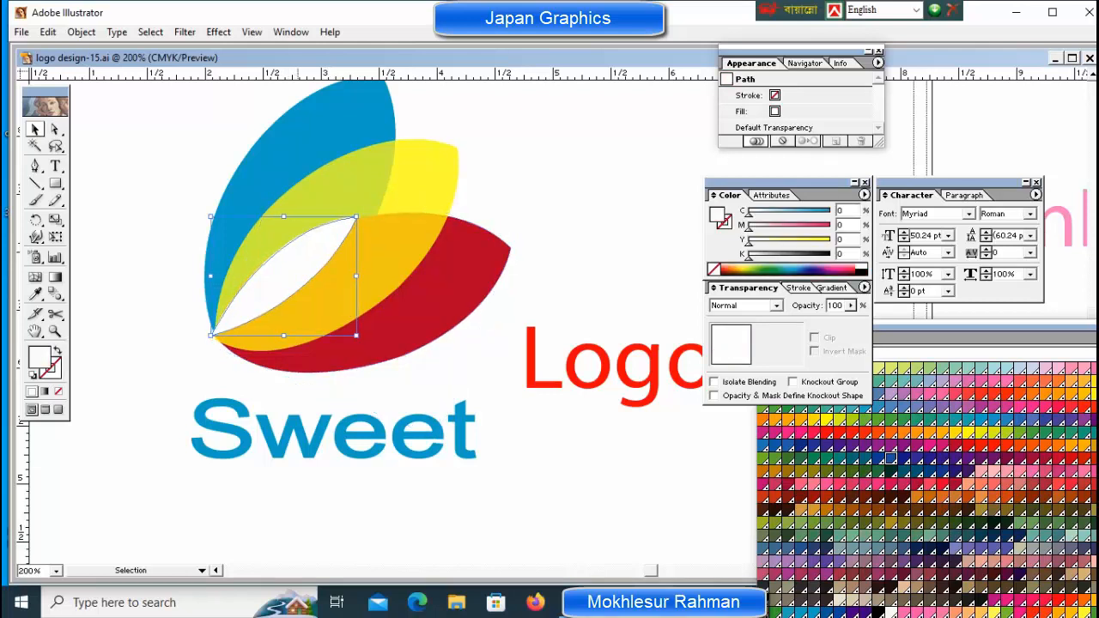
key(ctrl+shift+a)
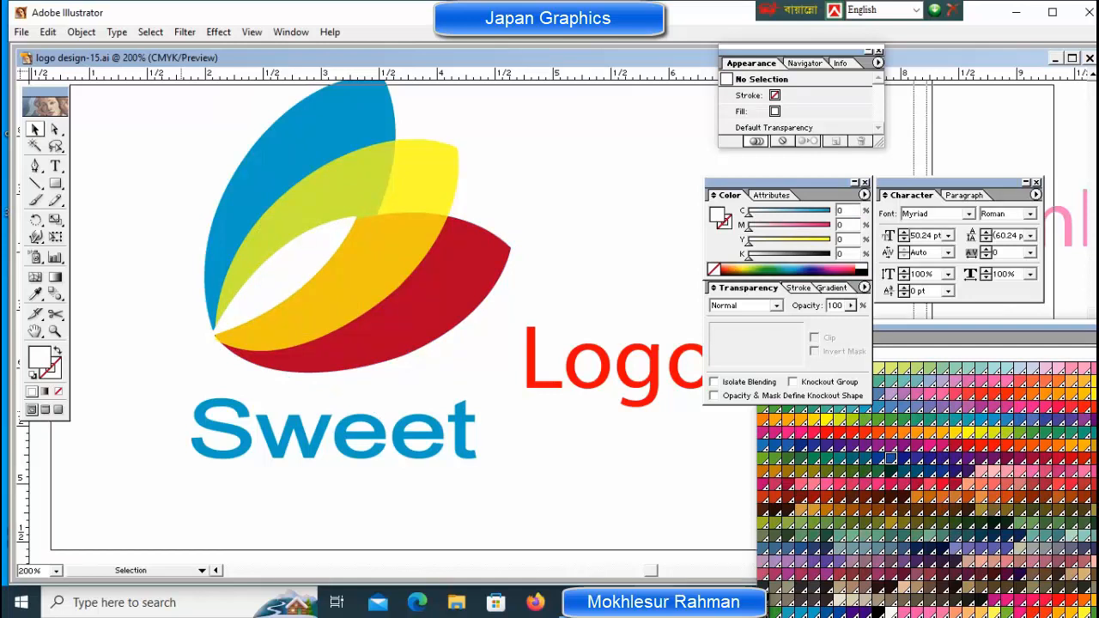
- Review the whole artboard with the traced logo and the "only Image" text beside it
key(ctrl+minus)
key(ctrl+minus)
key(ctrl+minus)
key(ctrl+minus)
key(space)
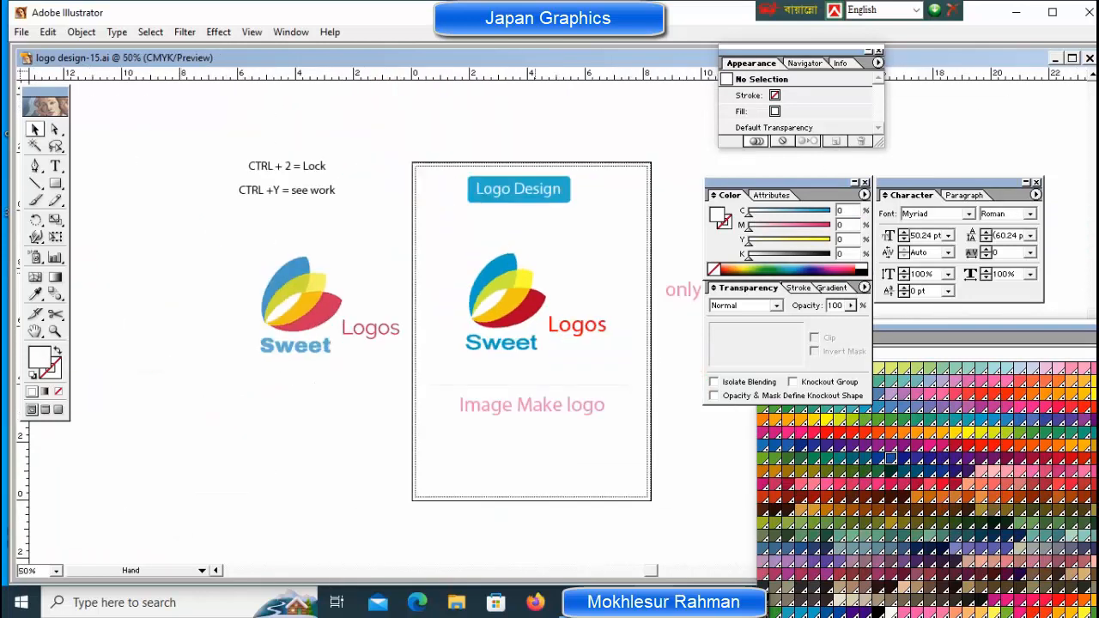
drag(513, 191, 261, 172)
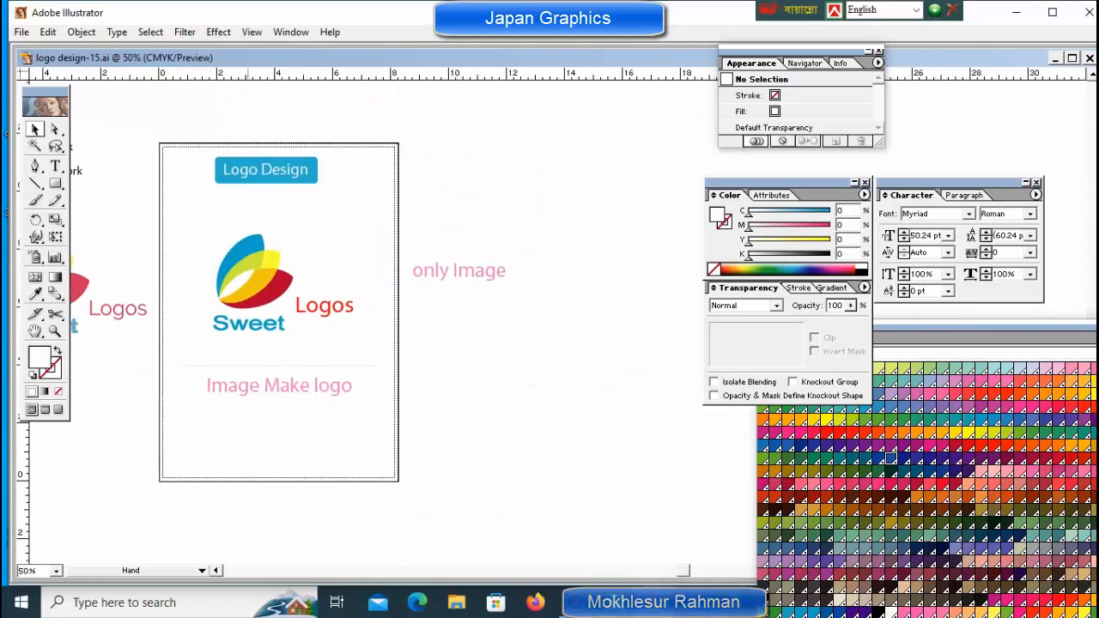